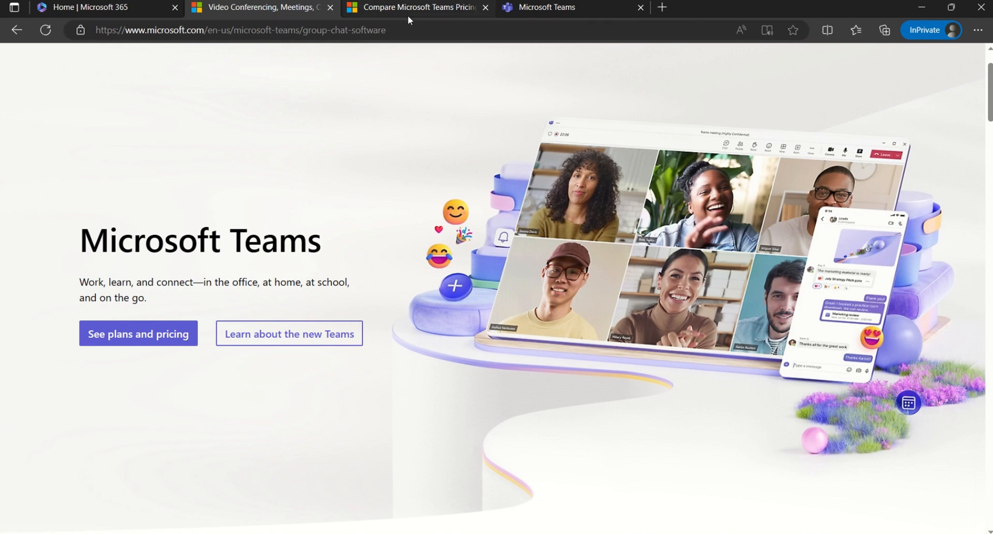
Examine the Microsoft Teams business plans and pricing, including the included apps and the Business Premium offer
click(420, 8)
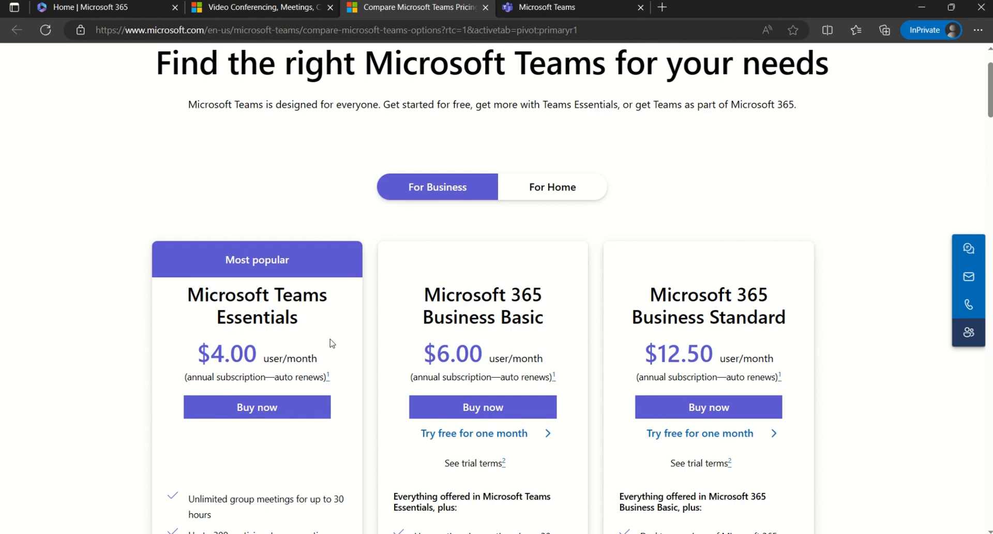
scroll(331, 342, down, 3)
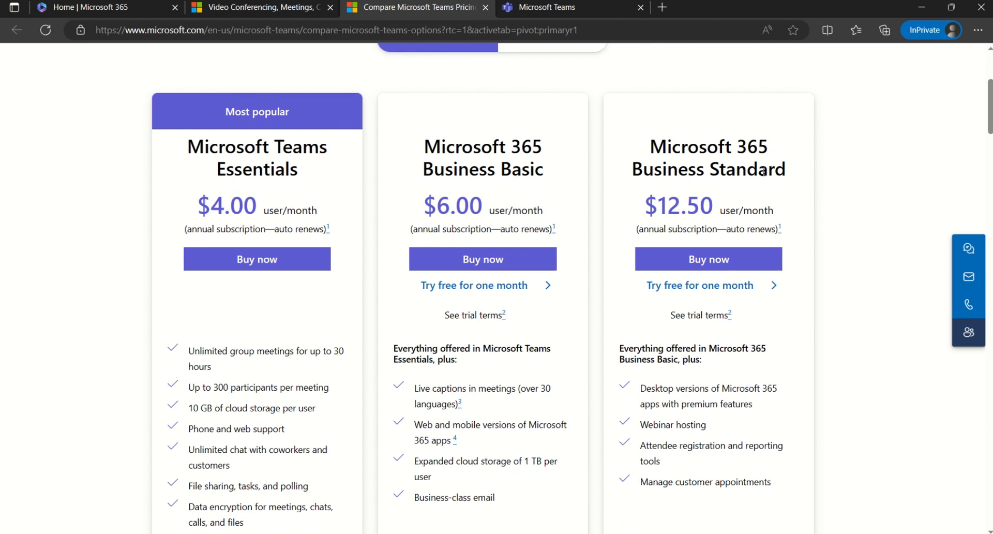
scroll(764, 172, down, 12)
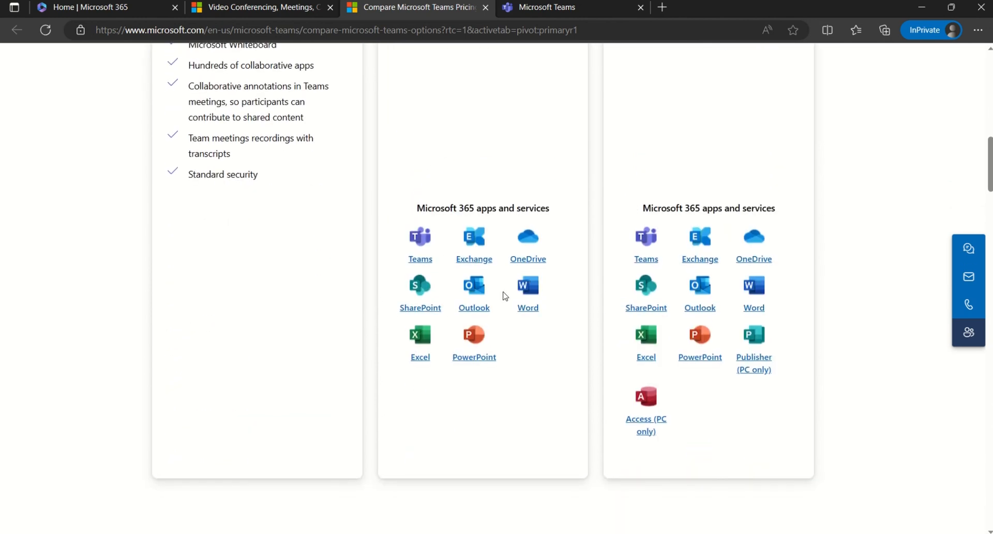
scroll(505, 296, down, 20)
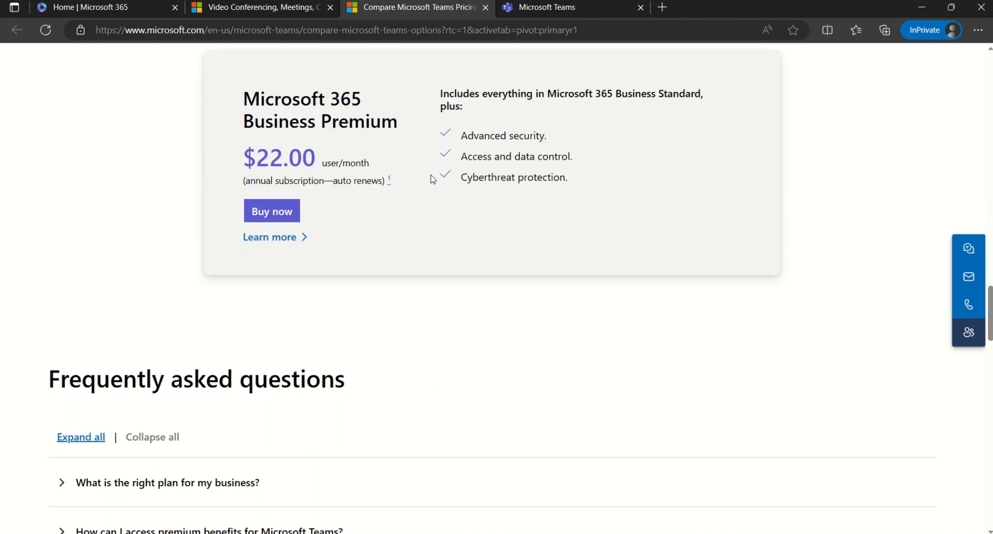
scroll(432, 179, up, 20)
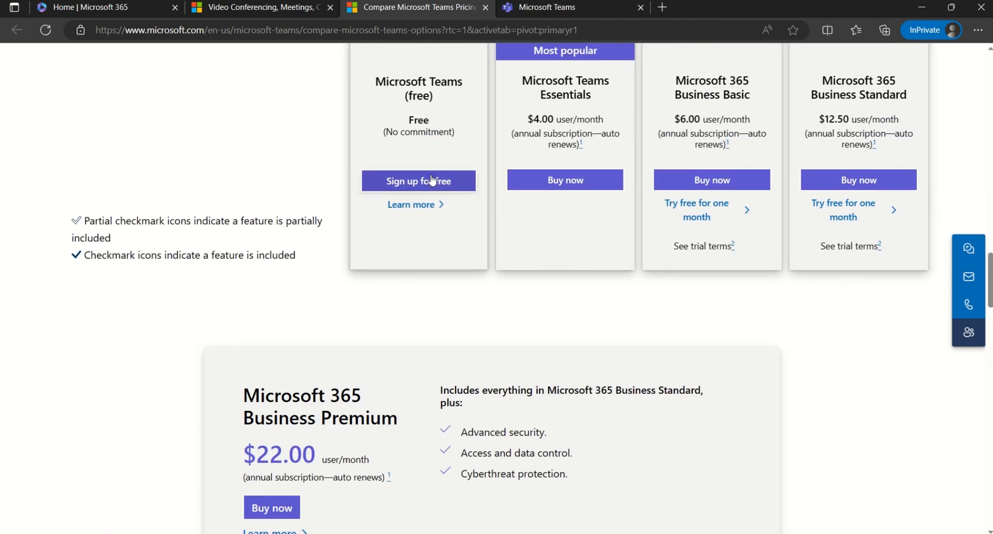
scroll(433, 179, up, 8)
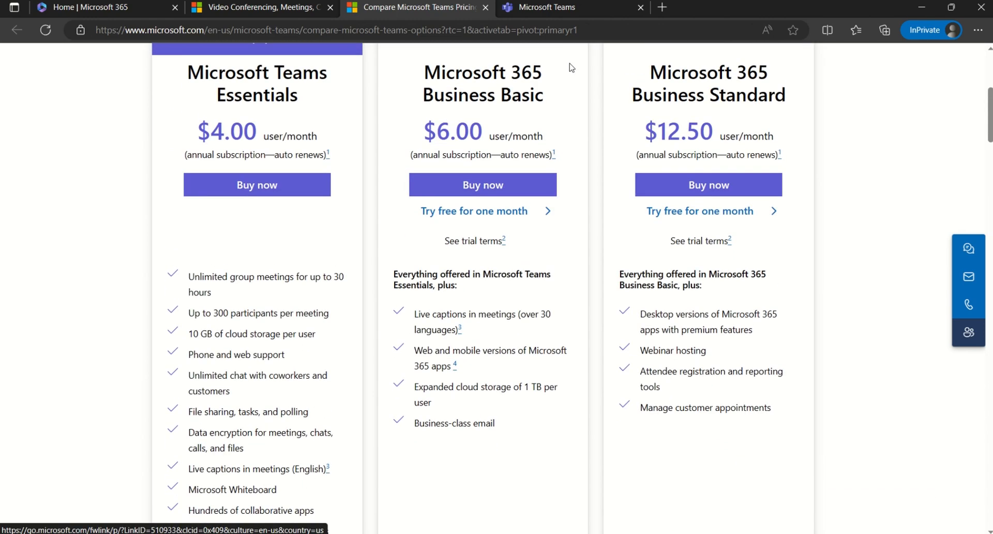
Start downloading the desktop app from the Teams web version, cancel the download and dismiss the downloads list
click(591, 10)
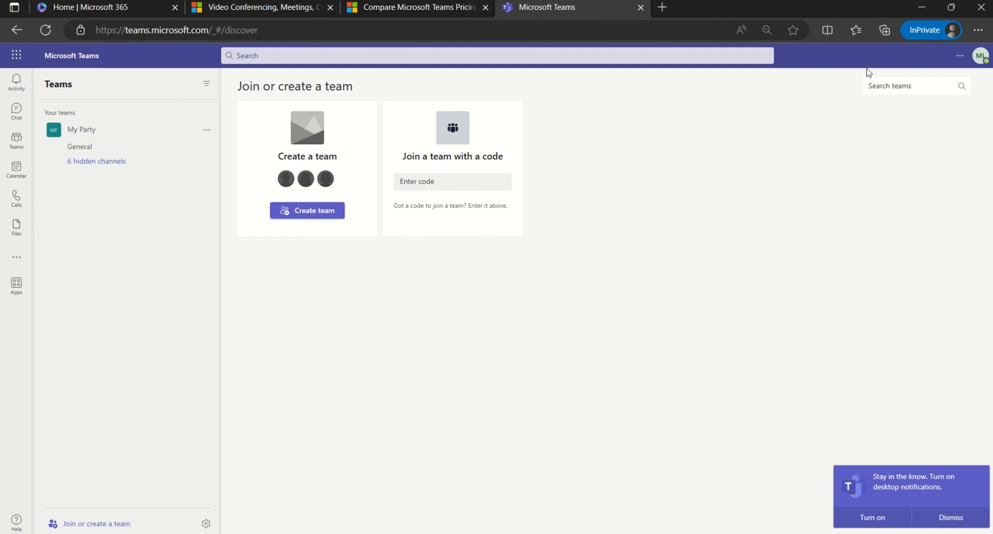
click(960, 56)
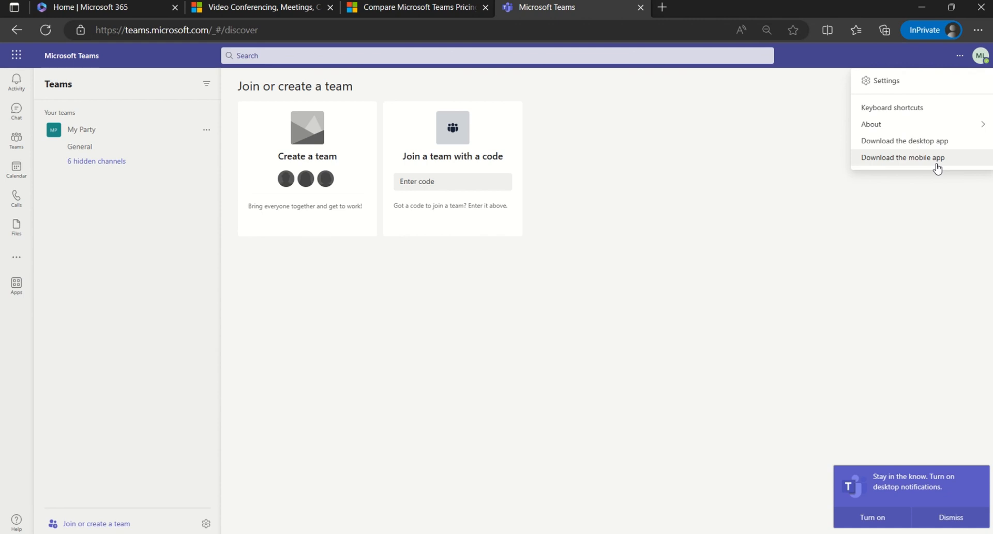
click(939, 140)
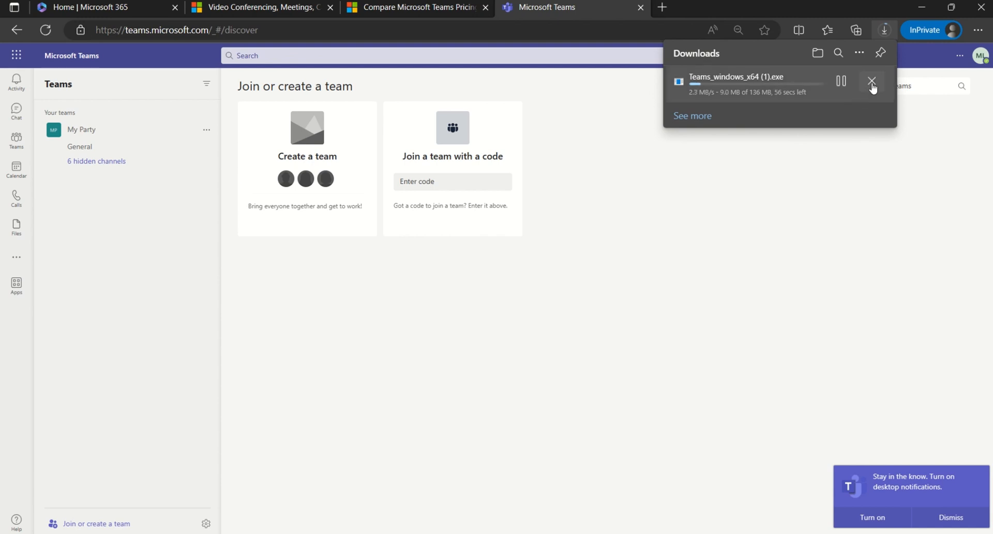
click(874, 82)
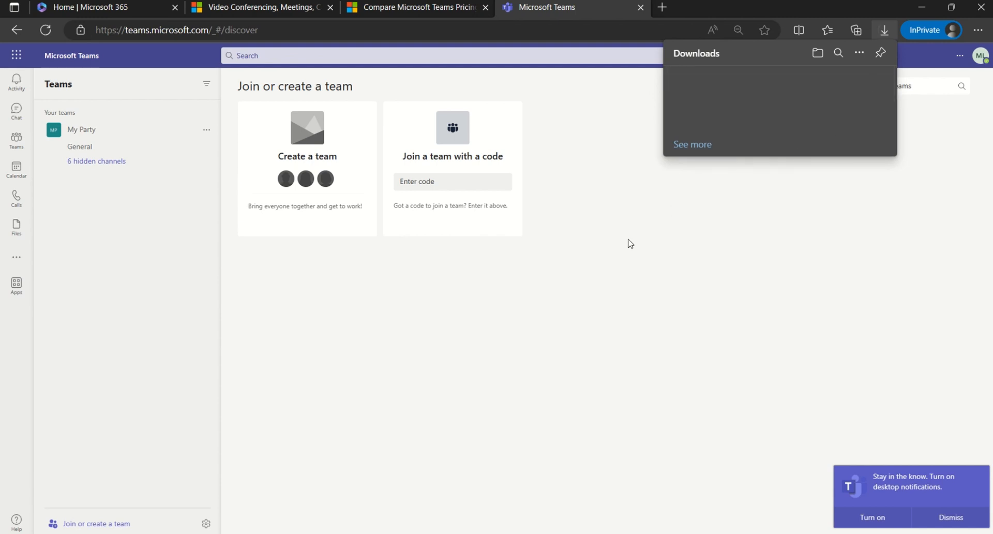
click(631, 257)
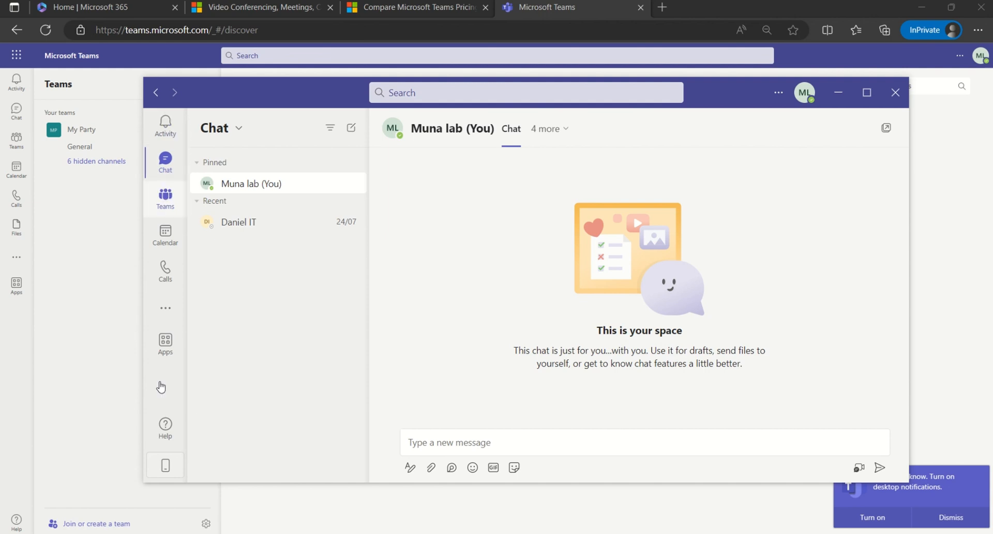
Examine the filter and the additional options of the Activity feed in the Teams desktop app
click(164, 135)
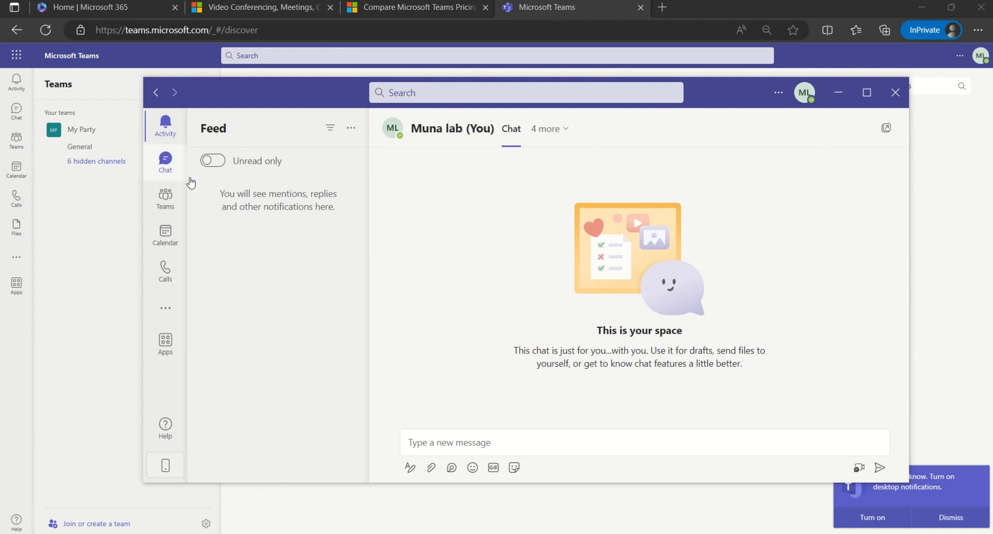
click(329, 127)
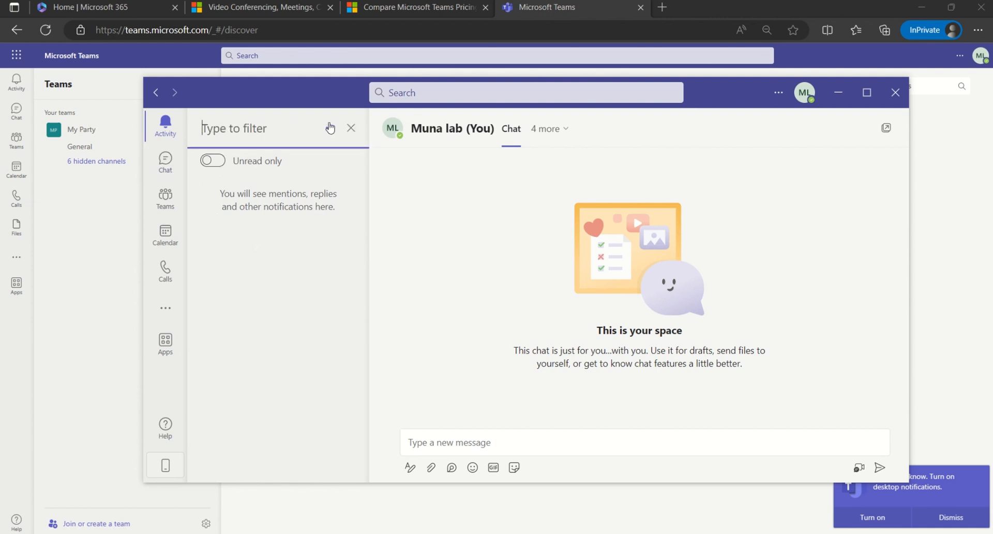
click(352, 131)
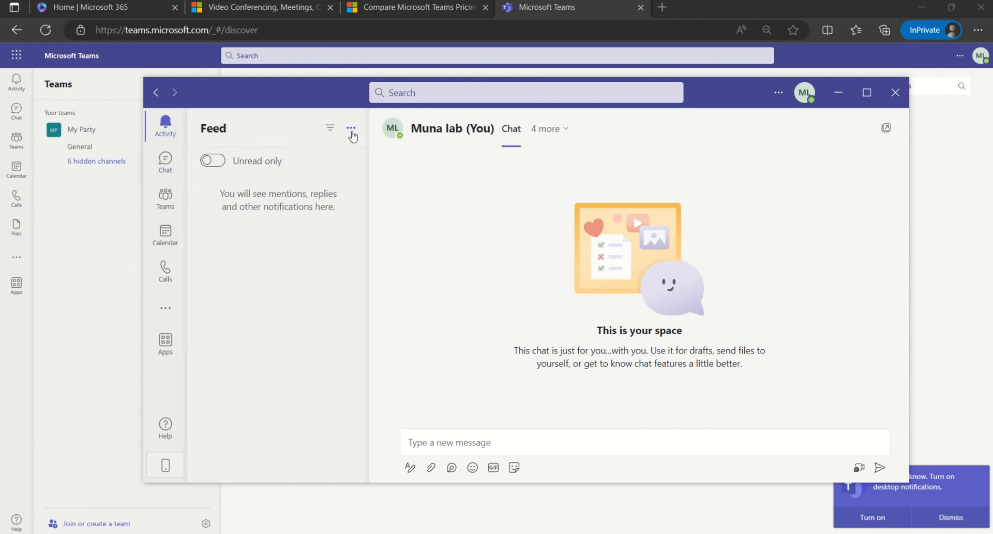
click(351, 129)
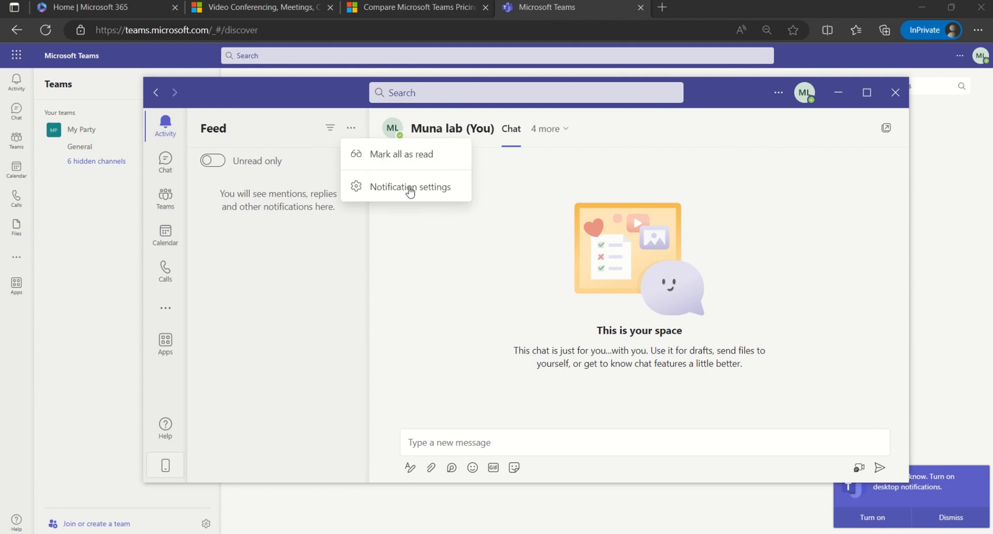
click(258, 256)
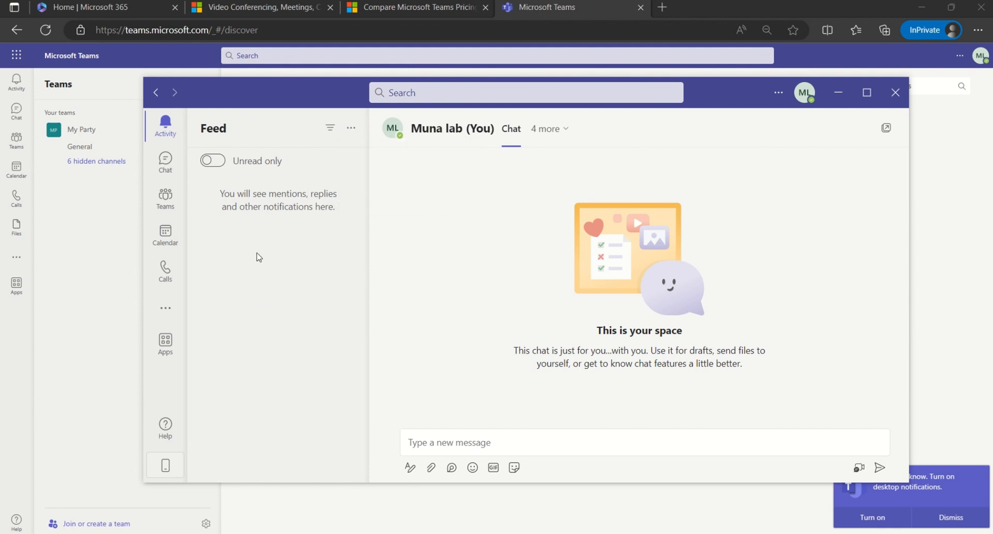
Open the recent one-on-one chat and view it in a separate pop-out window before closing that window
click(166, 171)
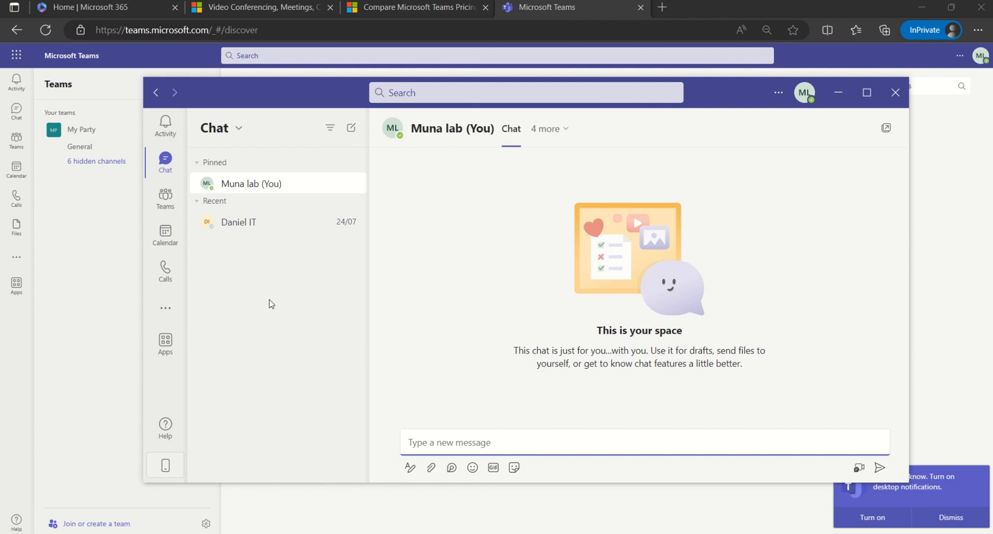
click(262, 223)
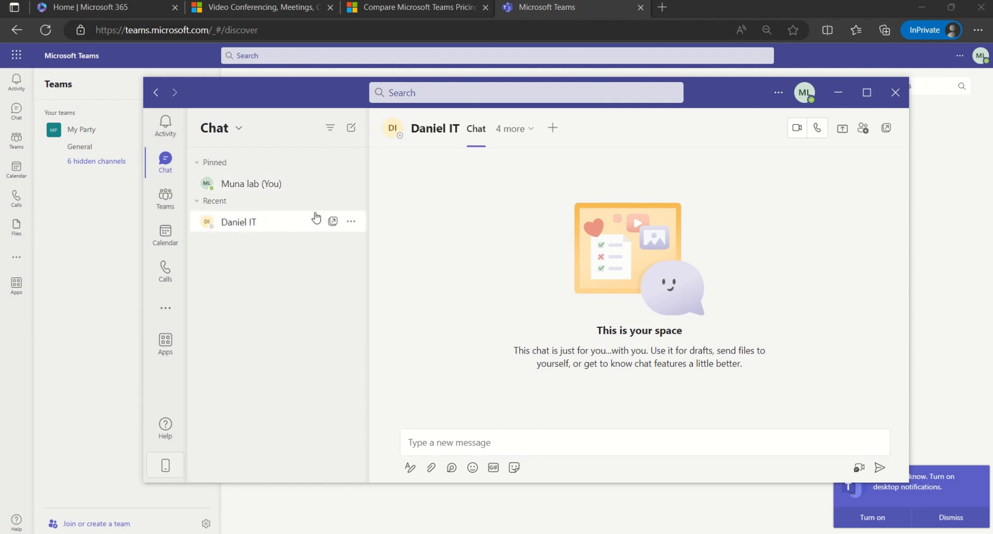
click(352, 223)
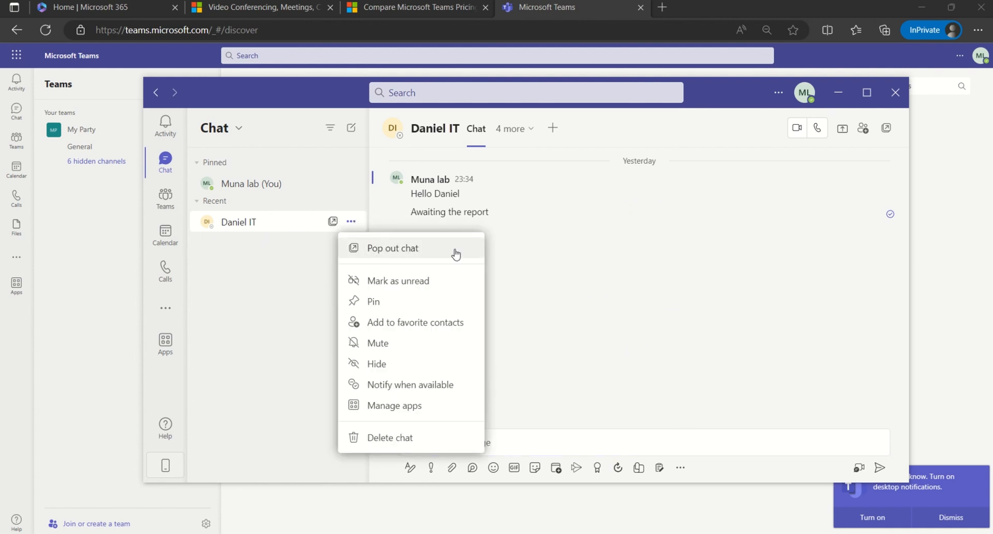
click(405, 252)
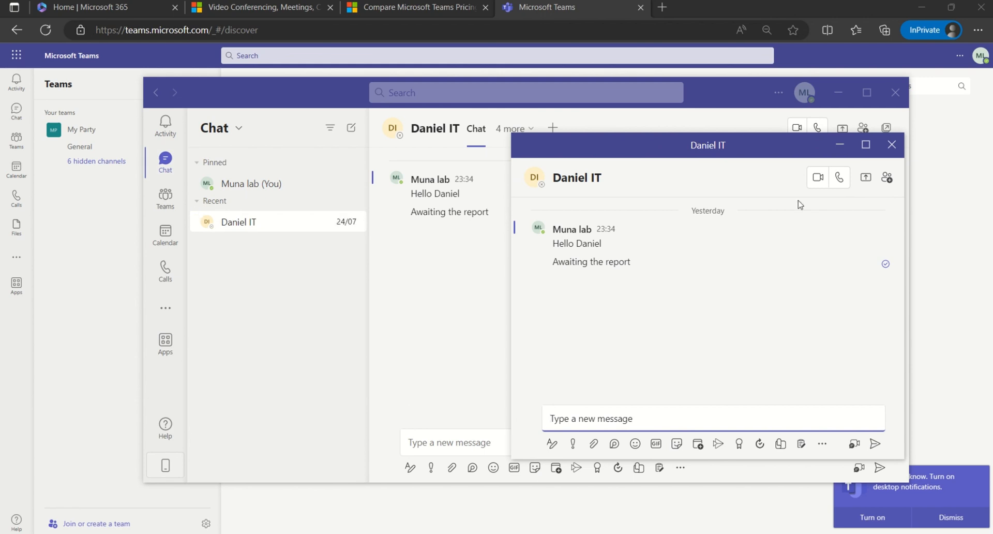
click(891, 145)
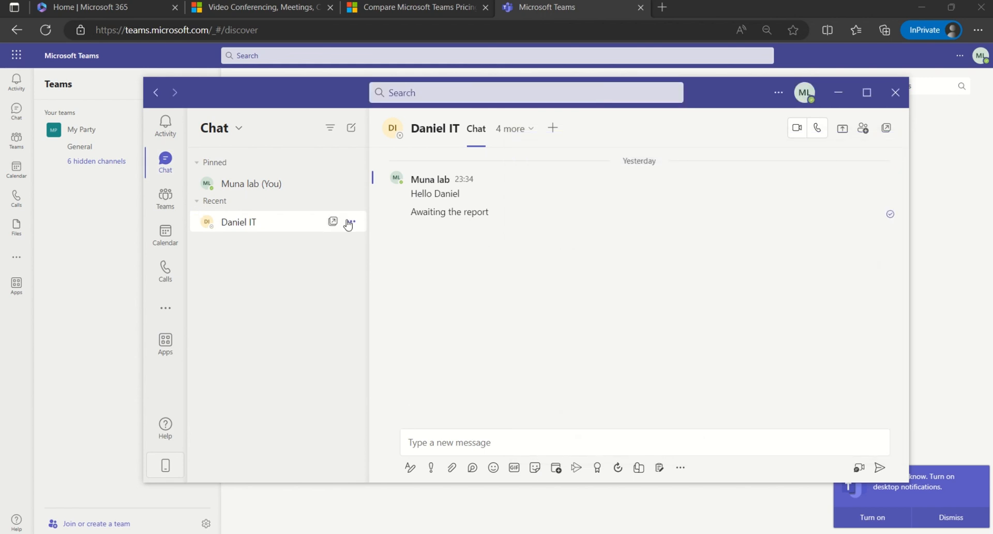
Review the recent chat's options and browse the Smilies and People reactions for the message "Awaiting the report"
click(351, 222)
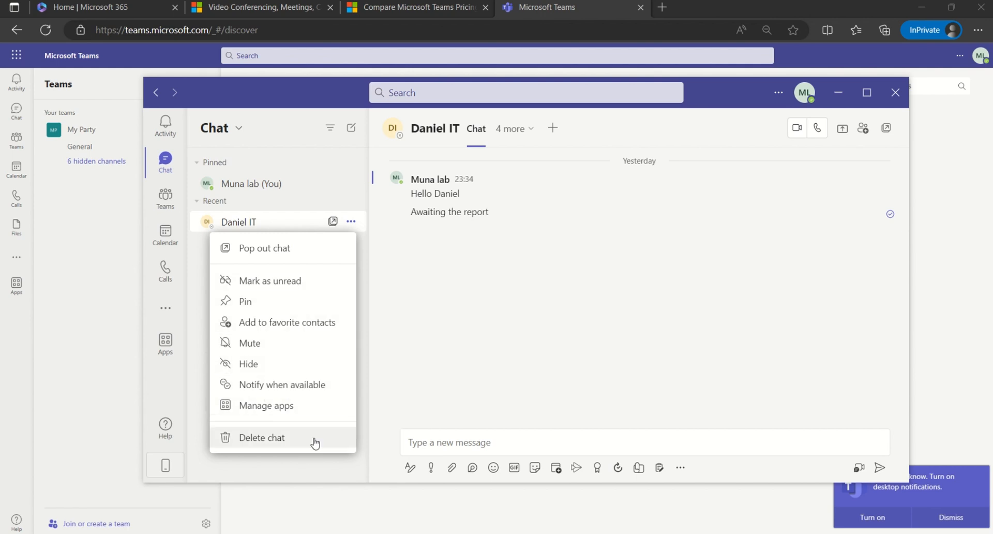
click(460, 319)
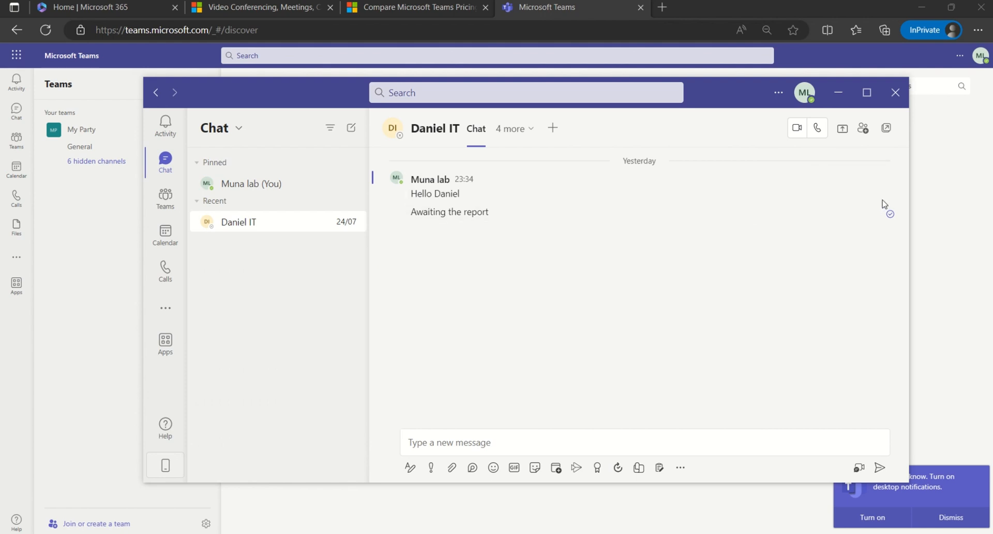
mouse_move(836, 207)
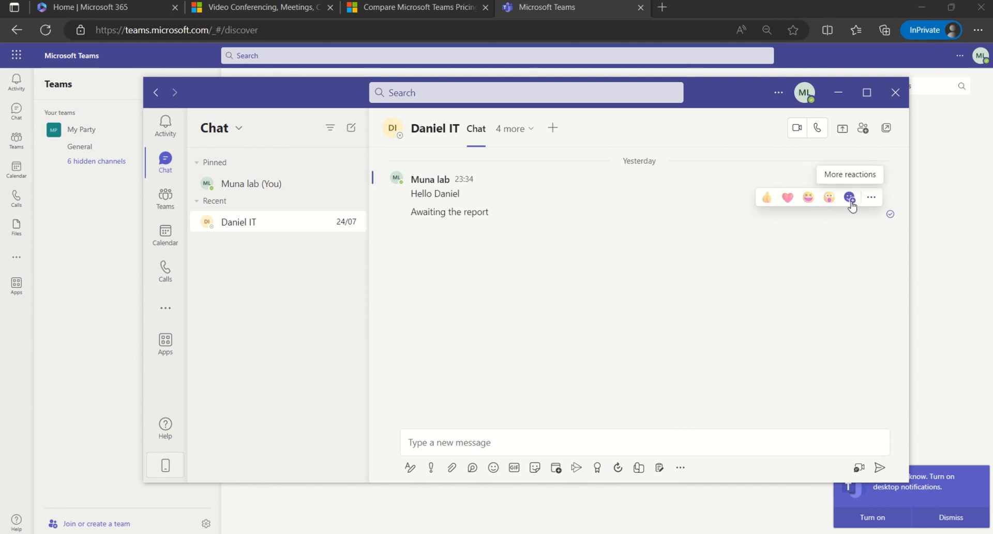
click(851, 205)
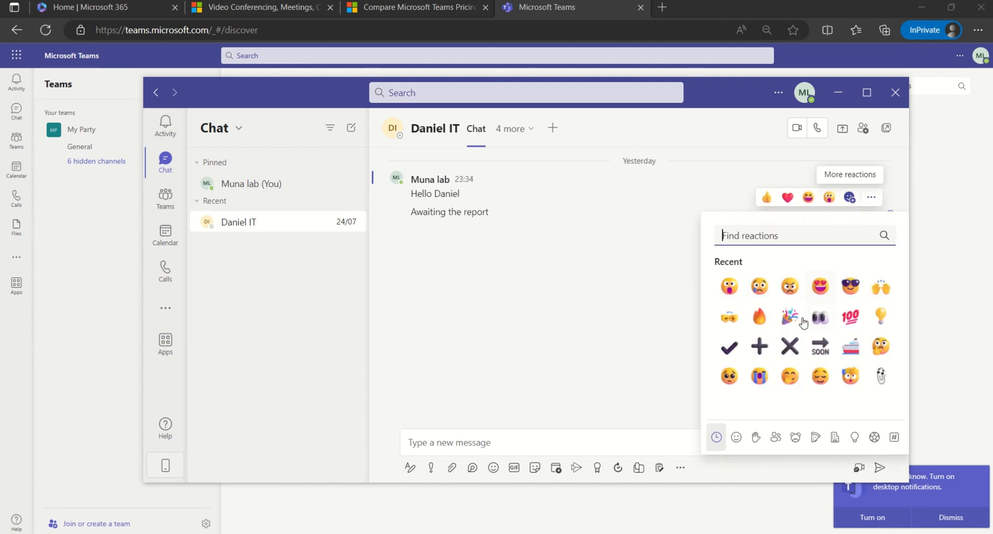
click(736, 437)
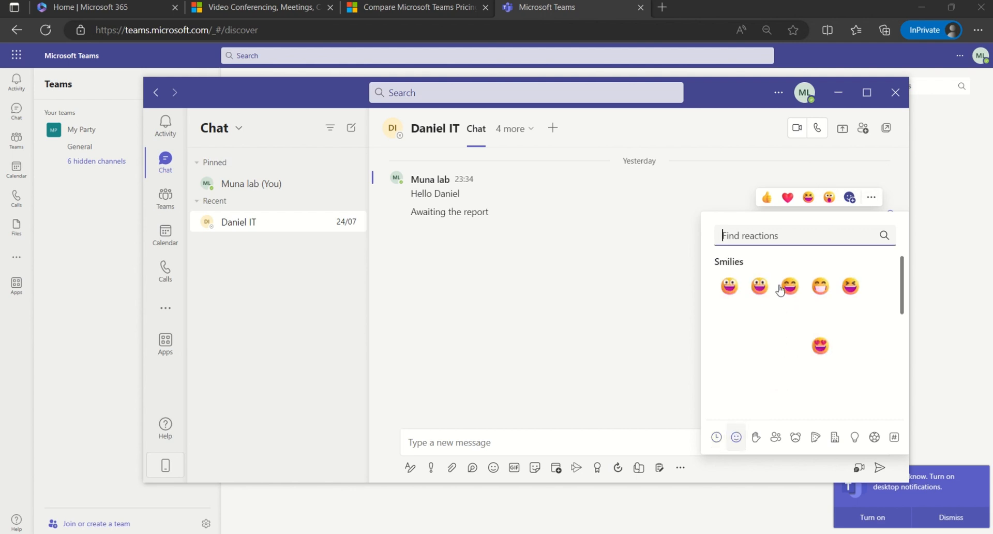
click(776, 437)
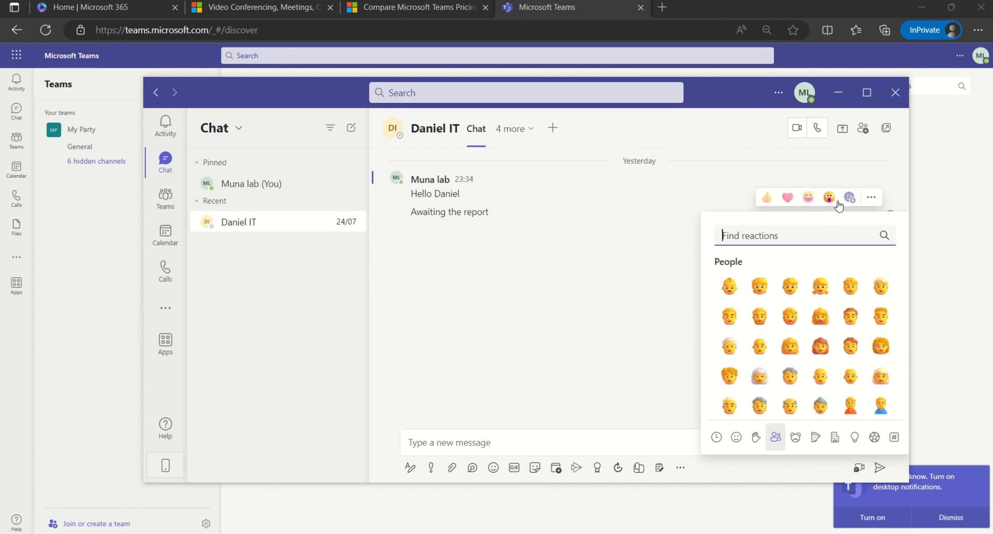
Start a quoted reply to the message "Awaiting the report" and pin that message in the chat
click(871, 197)
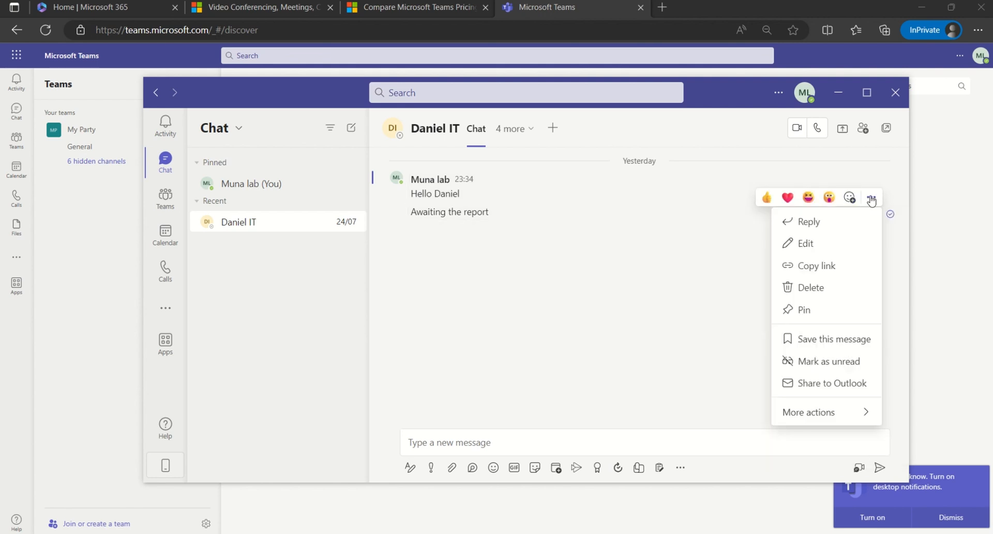
click(822, 223)
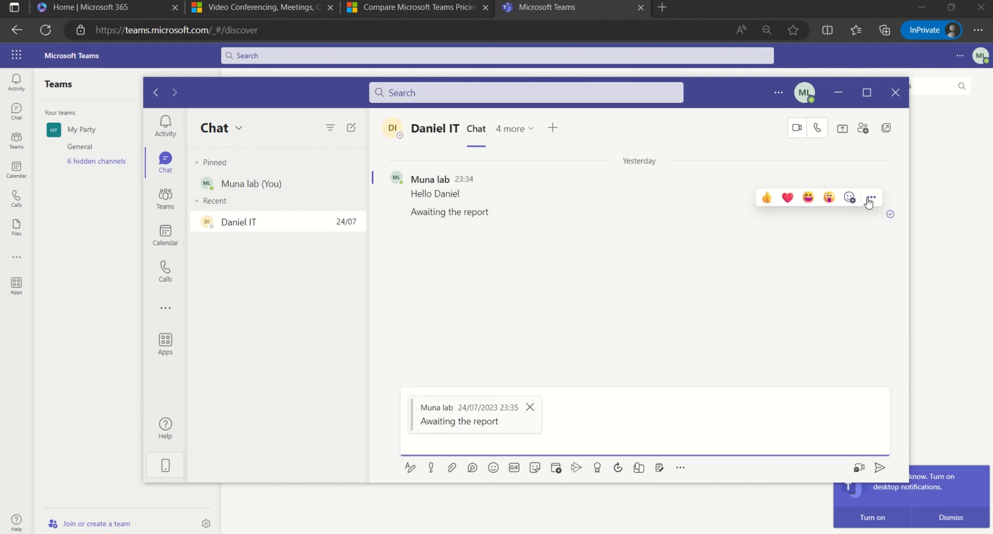
click(870, 199)
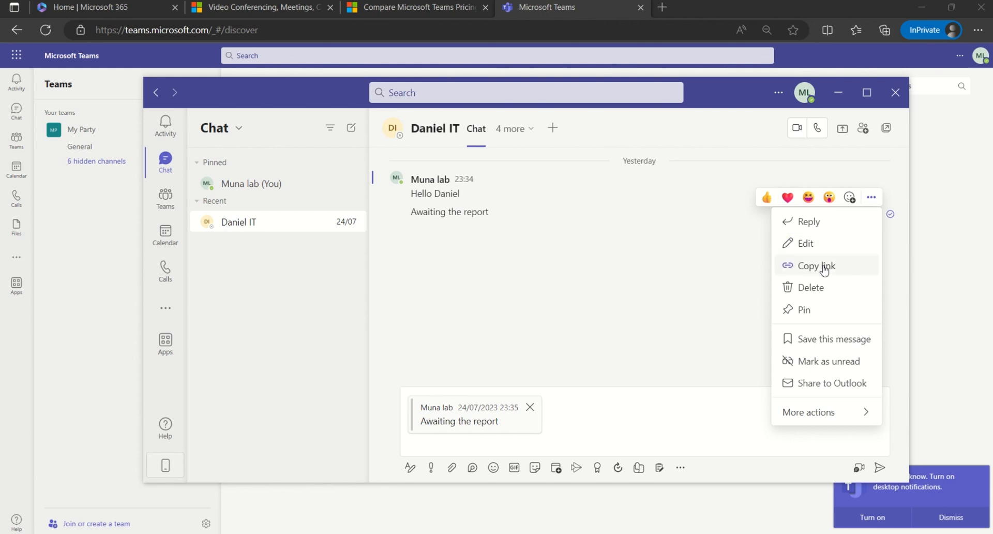
click(824, 317)
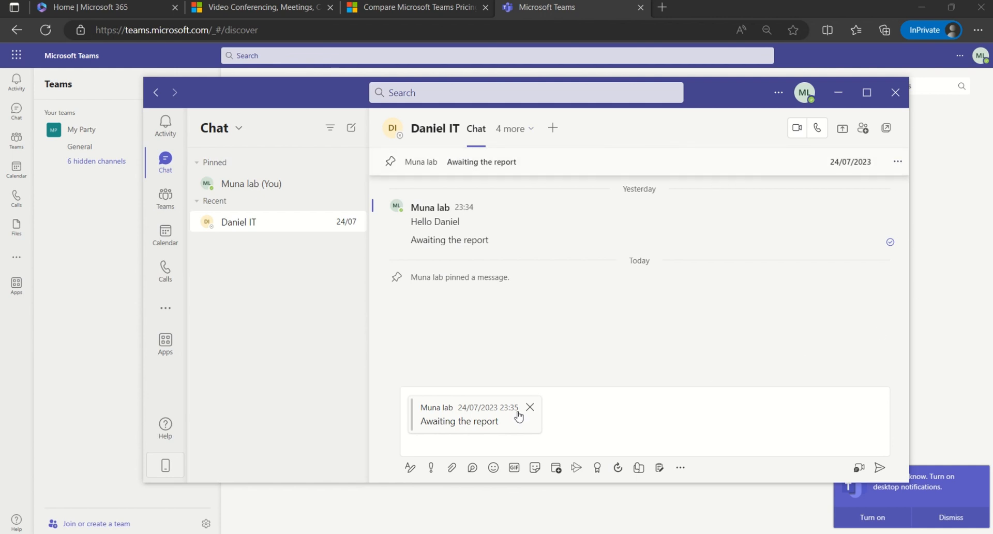
Show the formatting options for the quoted reply draft and discard the draft
click(411, 469)
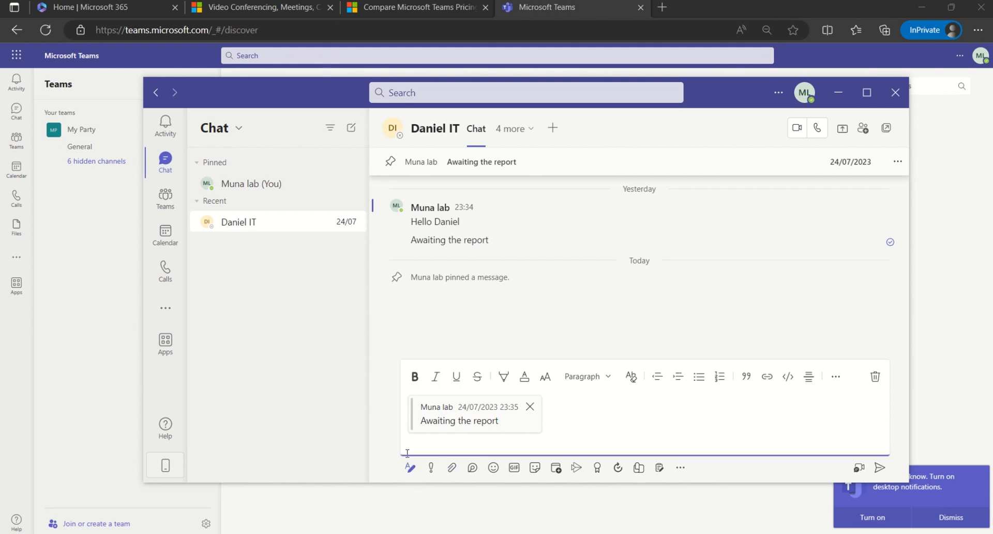
click(880, 383)
click(646, 295)
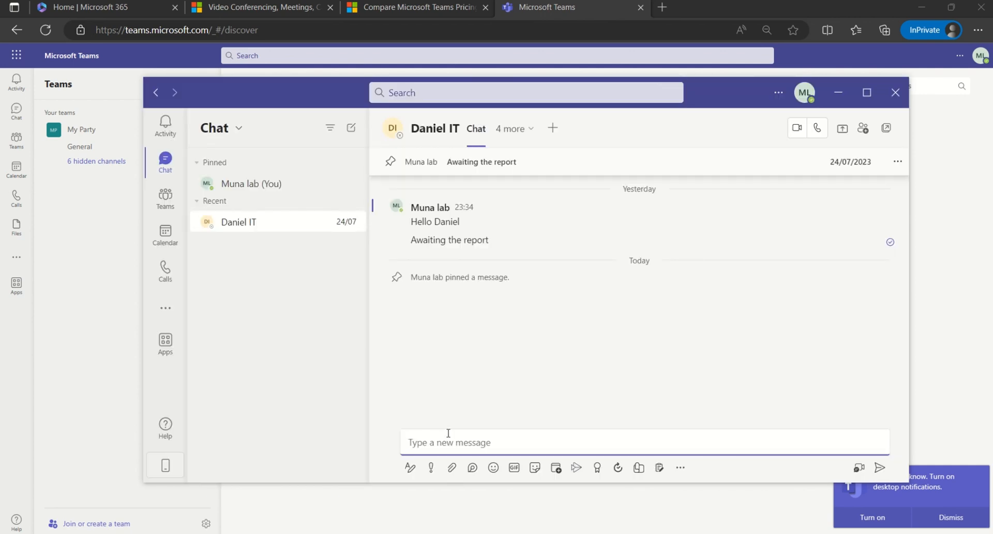
Draft the message "NIHSDUHWEP" in the chat and format it as a numbered list
text(NIHSDUHWEP)
click(411, 468)
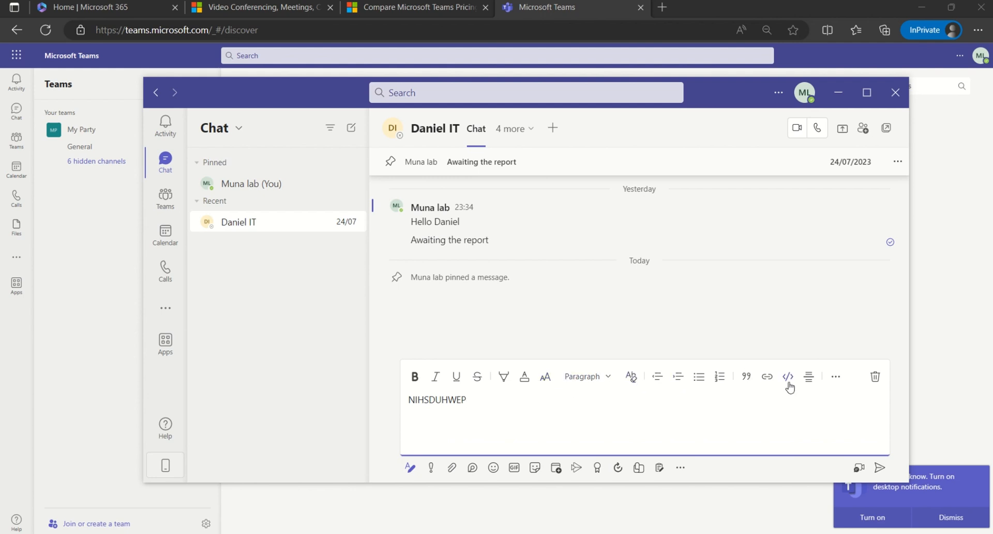
click(699, 378)
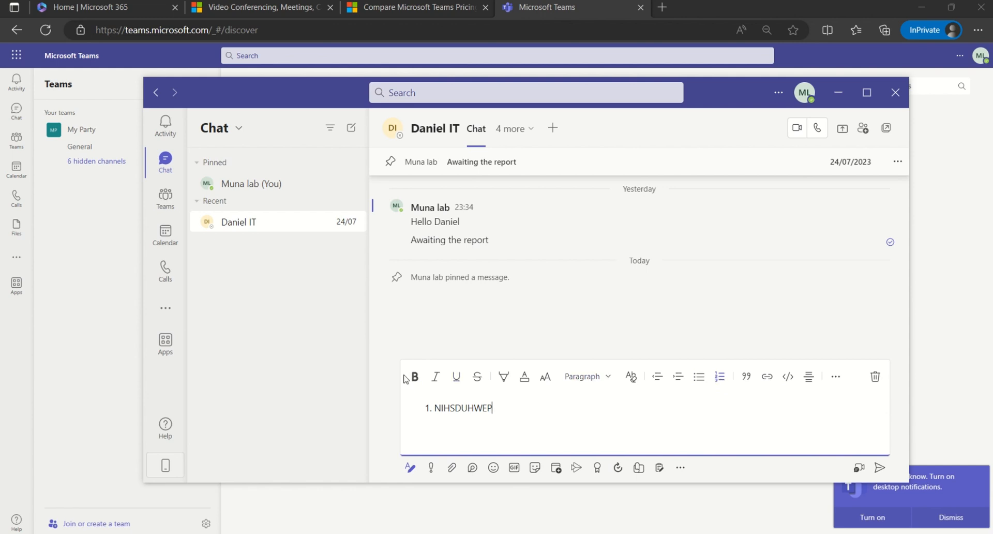
Discard the numbered-list draft "NIHSDUHWEP" from the chat
click(874, 381)
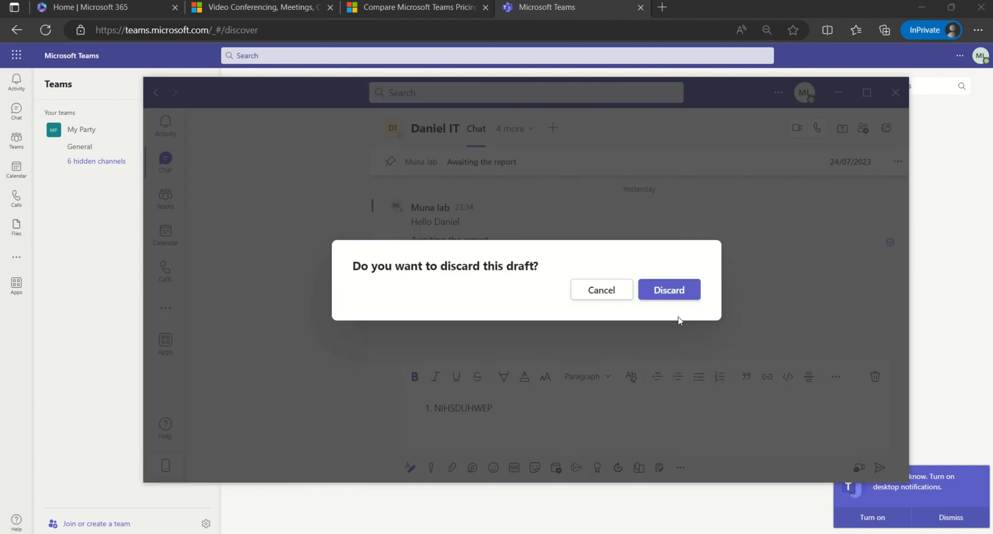
click(669, 294)
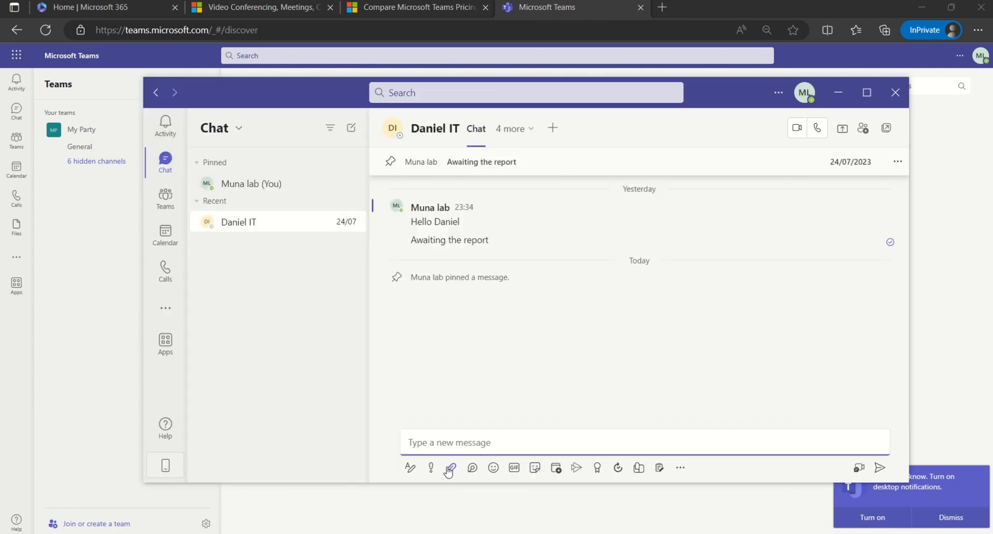
Try the Important and Urgent delivery options on a new message and show the options for attaching files
click(431, 467)
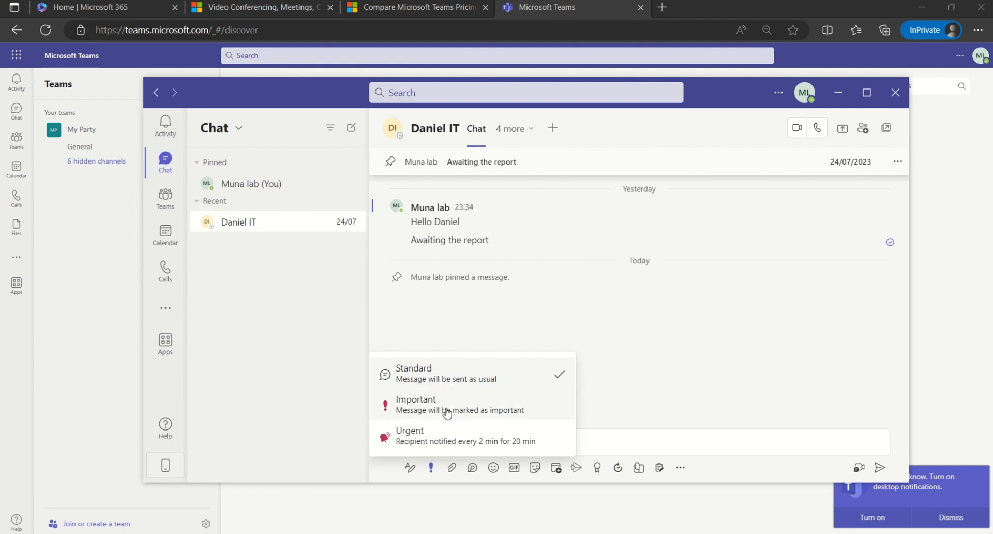
click(447, 413)
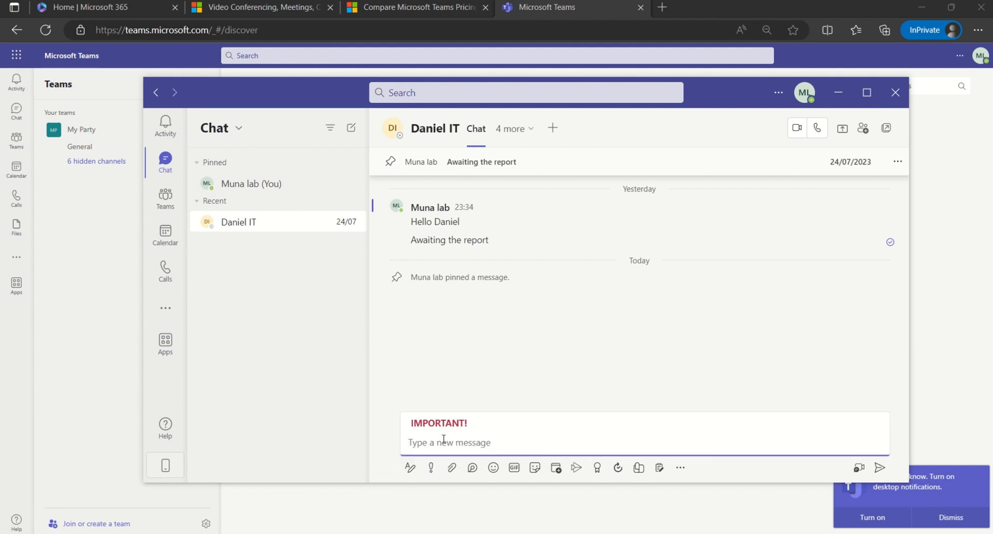
click(431, 468)
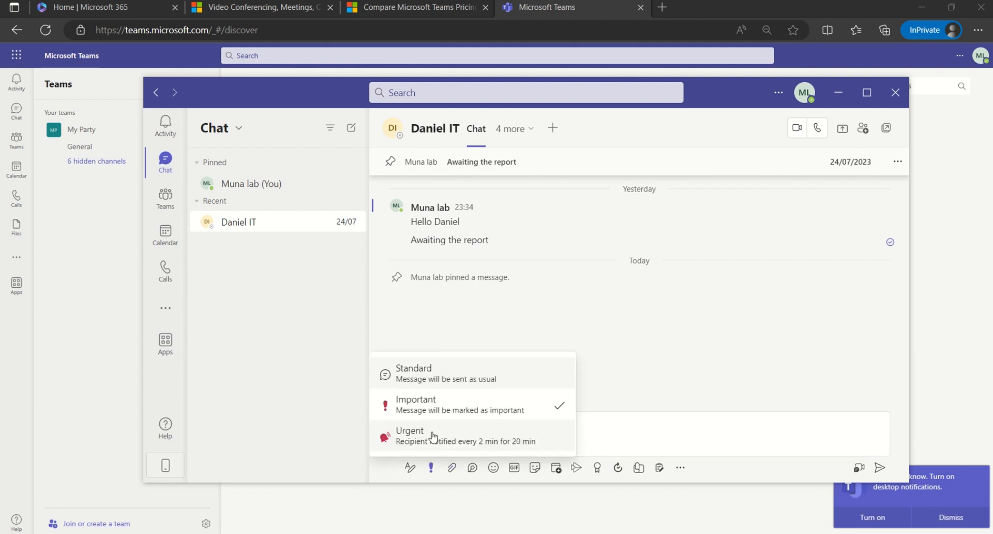
click(435, 435)
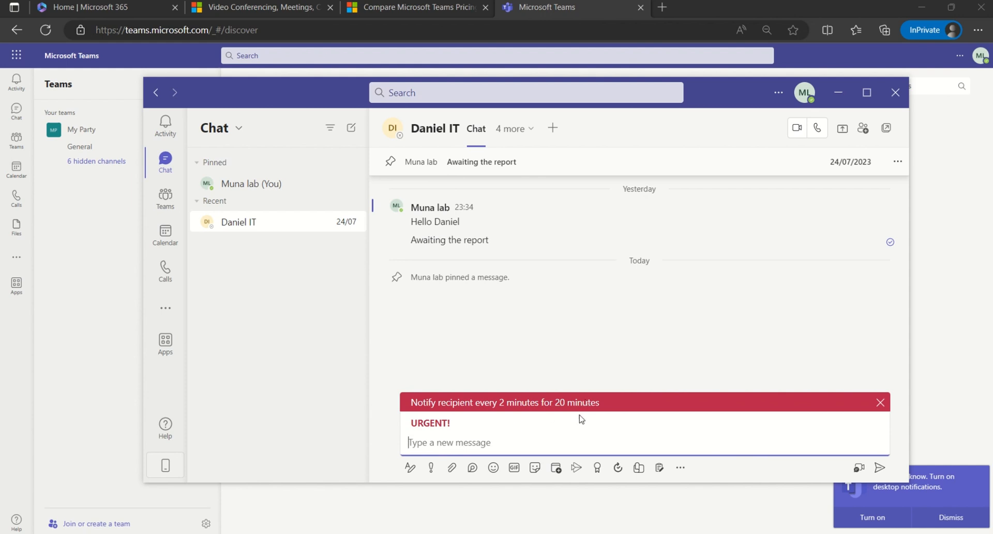
click(451, 467)
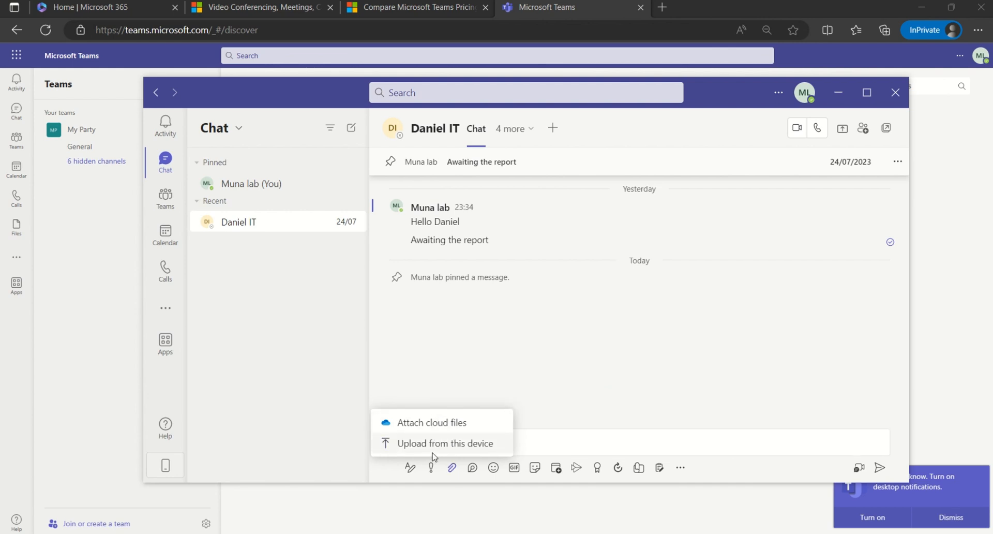
click(565, 446)
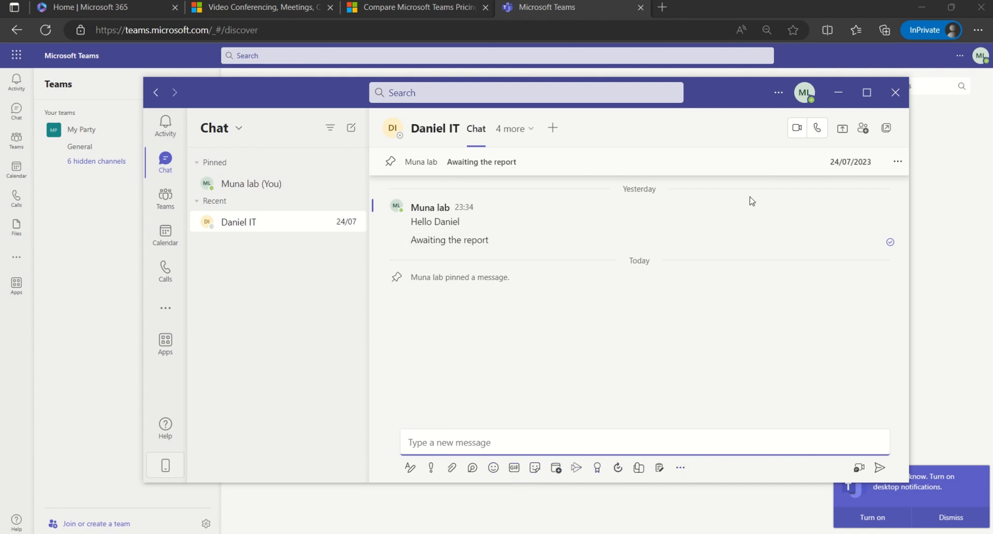
Start an audio call from the open chat and leave the call
click(816, 130)
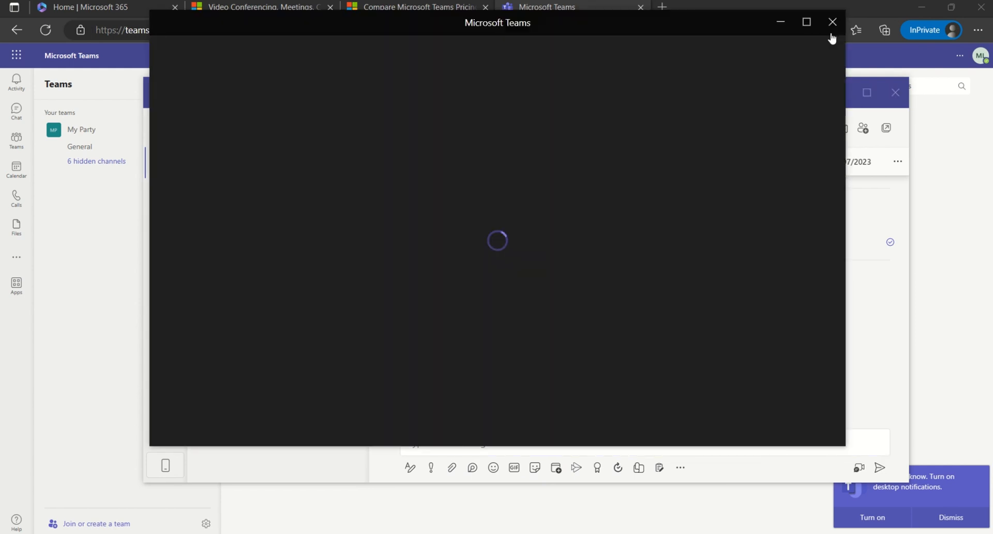
click(831, 33)
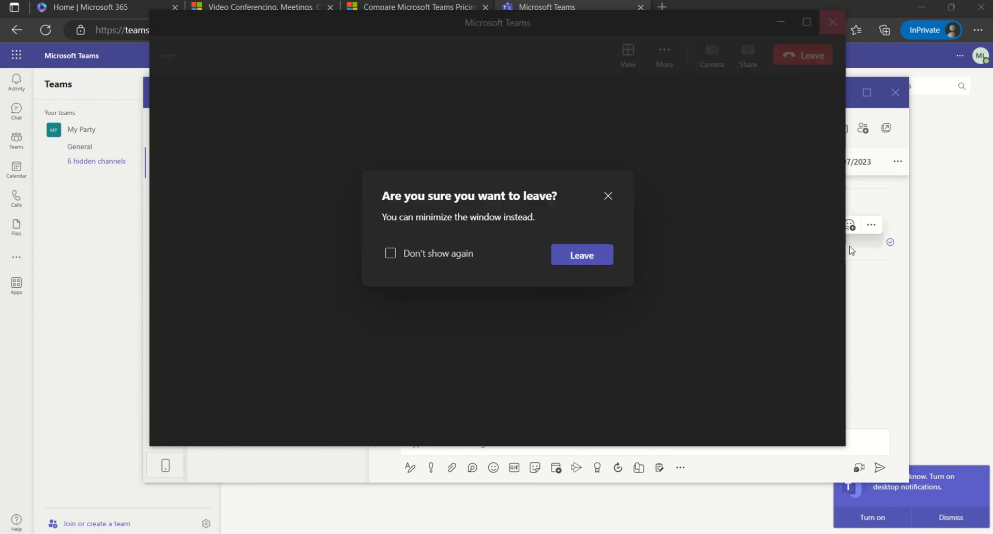
click(603, 250)
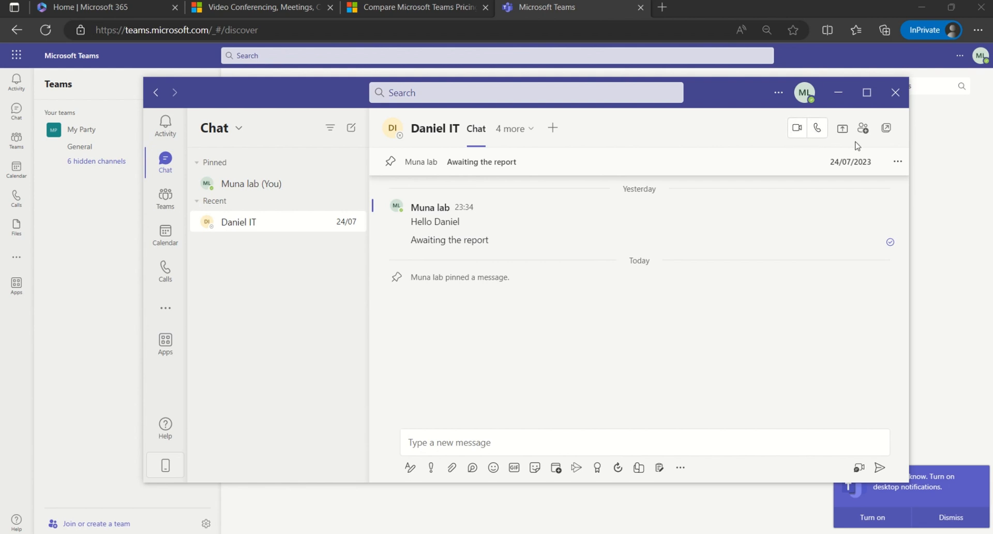
Show how to add people to the chat without adding anyone, and pop the chat out before closing its separate window
click(870, 132)
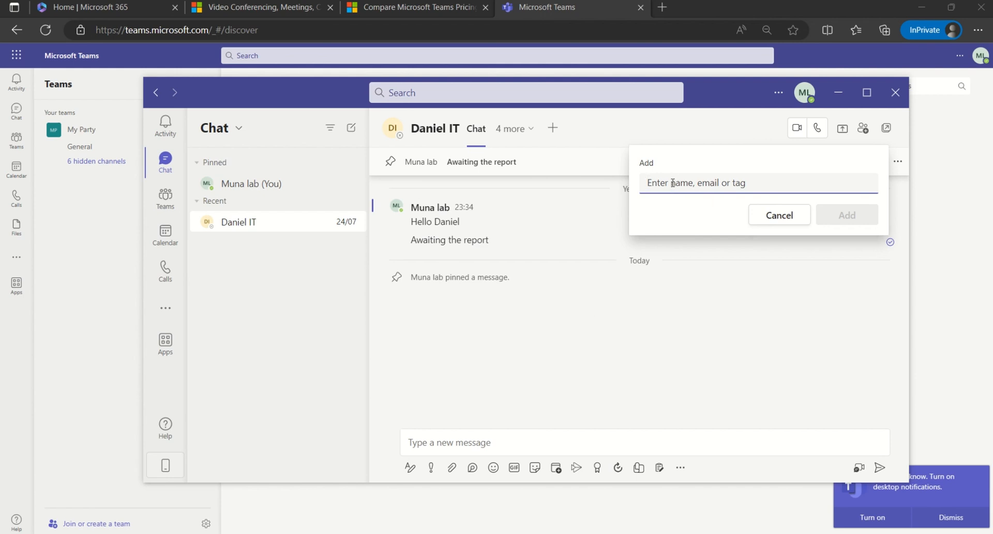
click(776, 215)
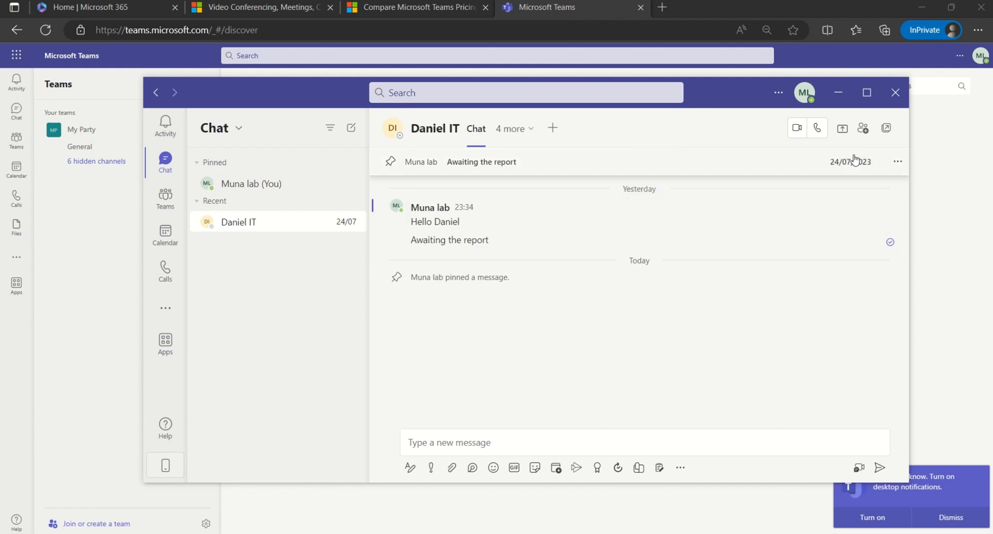
click(885, 132)
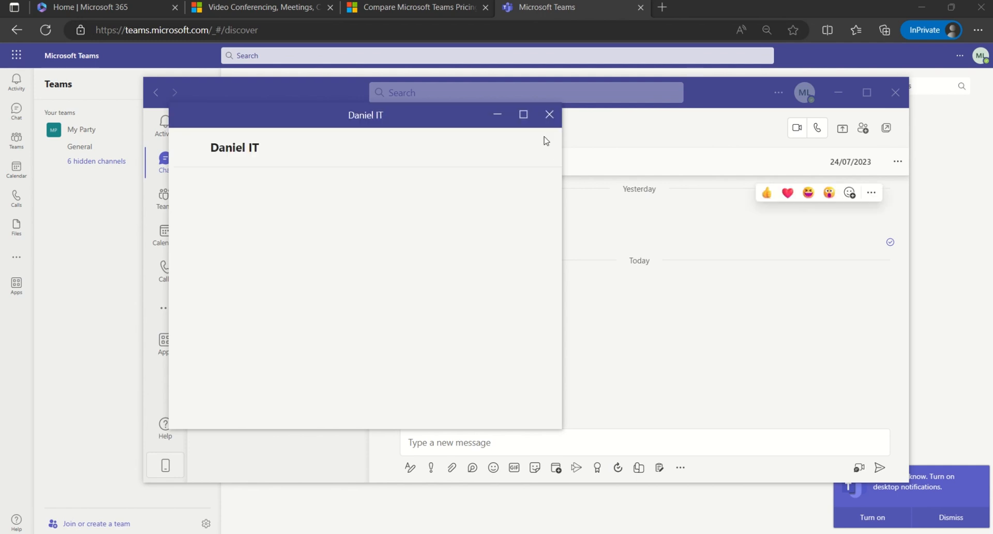
click(550, 115)
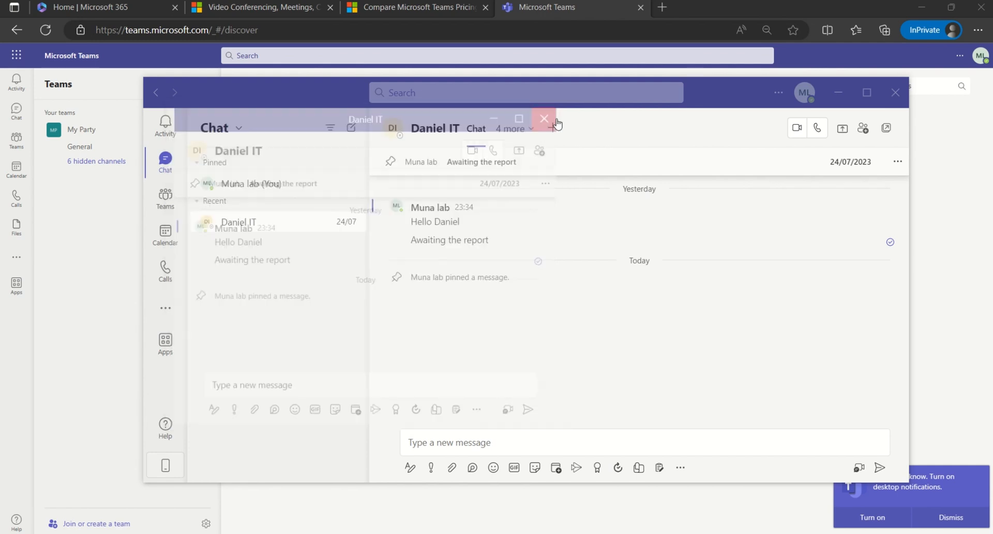
Review the management options for the recent chat, such as marking as unread, pinning, muting and hiding
mouse_move(306, 224)
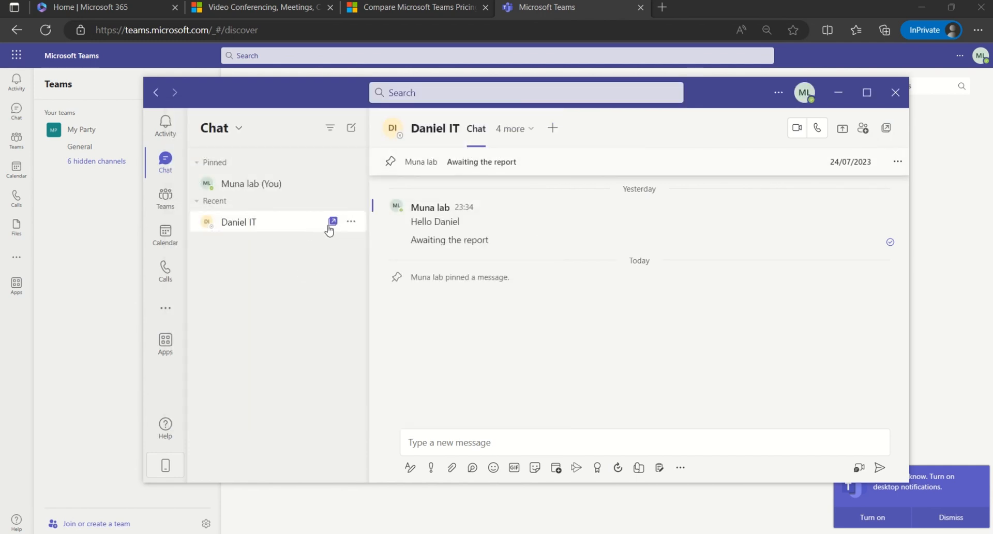
click(353, 222)
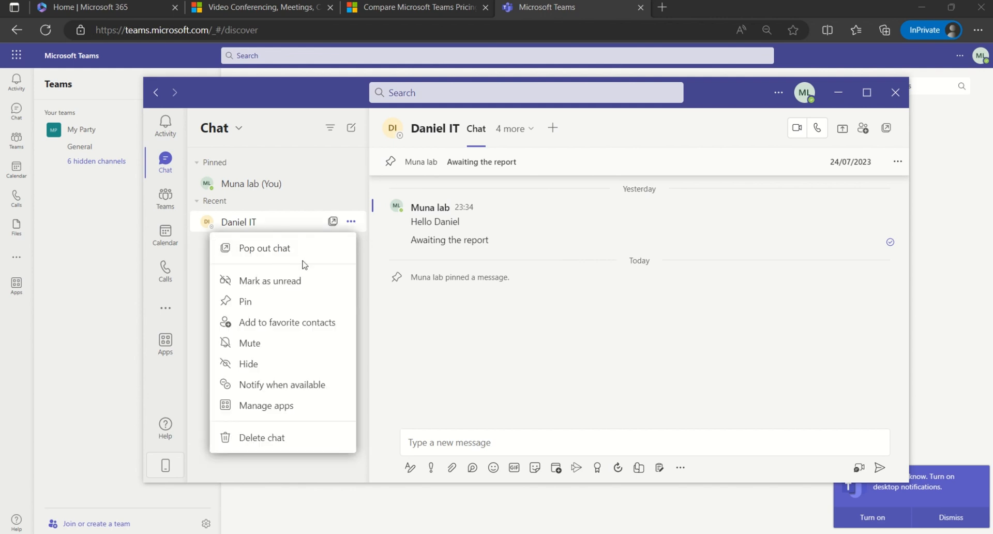
click(564, 352)
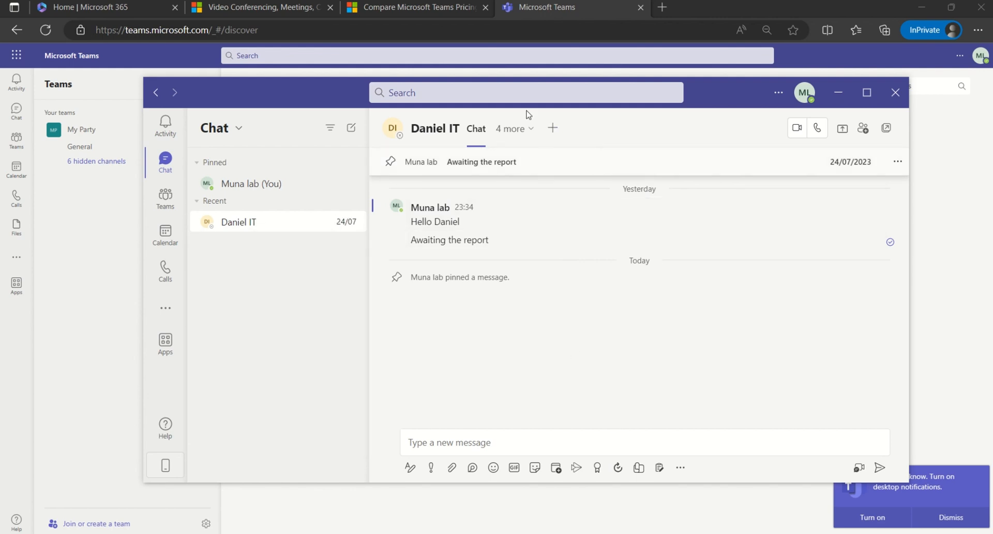
Search for the external contact by e-mail address and start a new chat with that contact
click(484, 88)
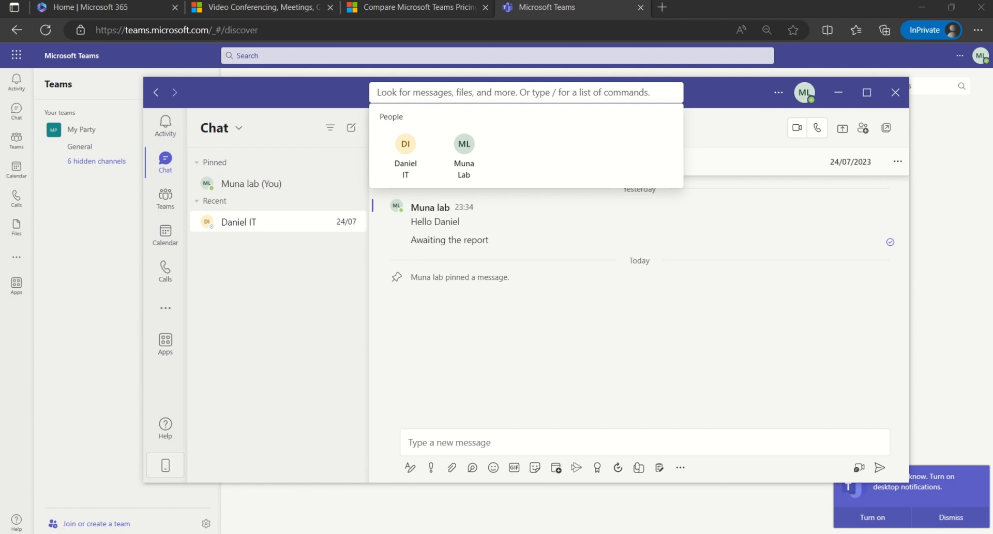
key(Escape)
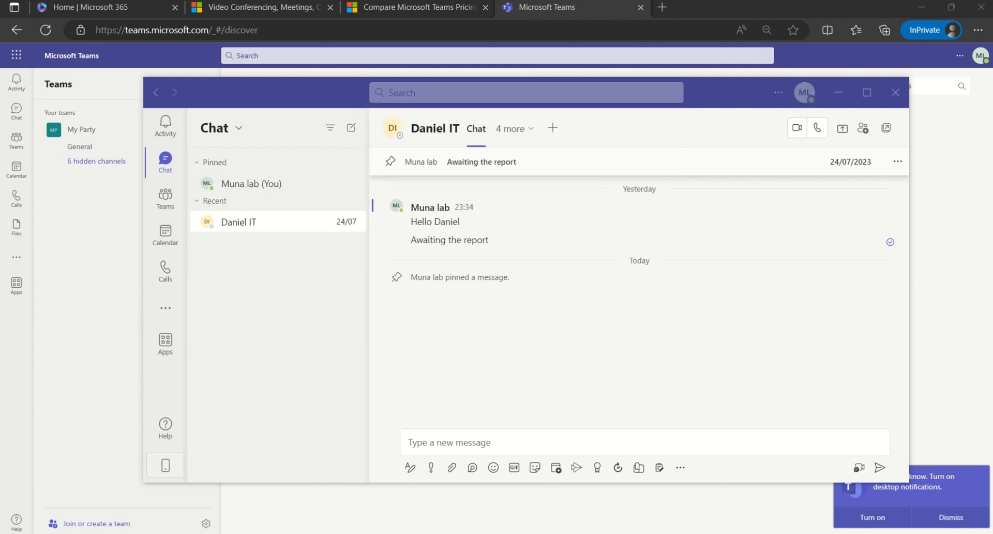
click(438, 98)
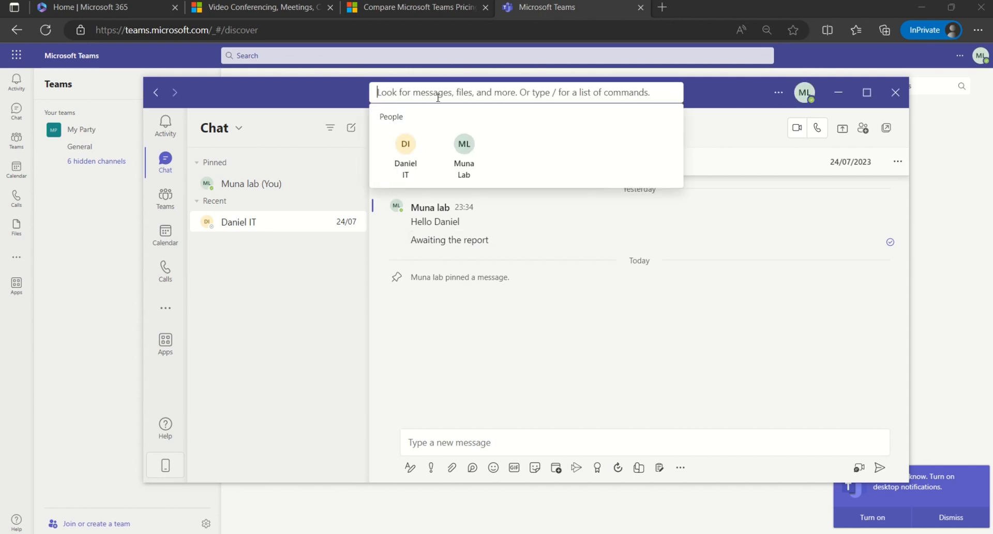
key(ctrl+v)
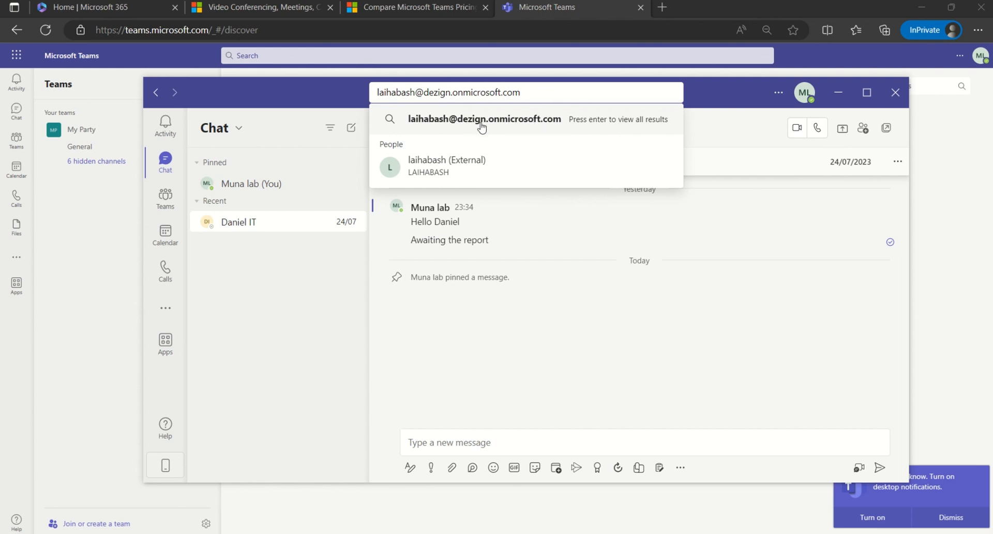
click(490, 166)
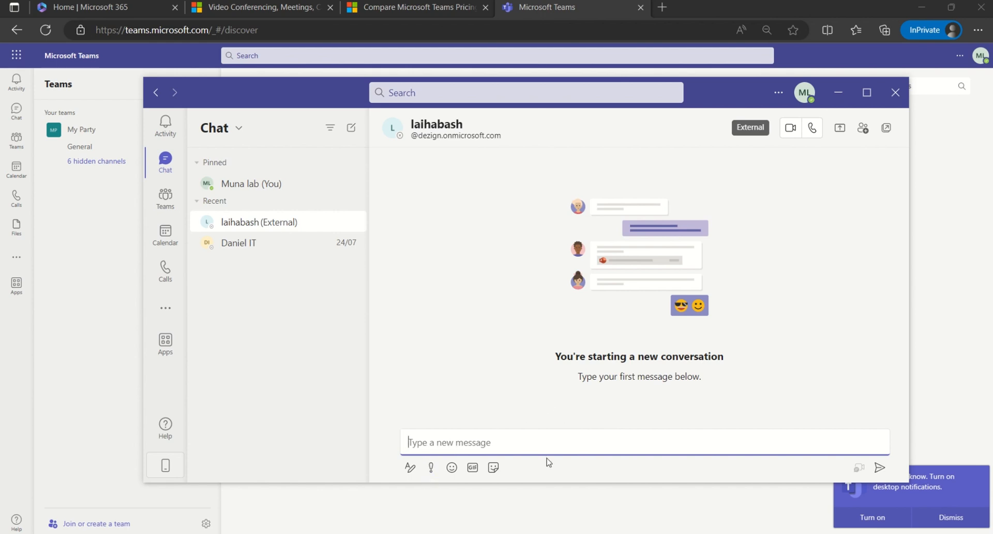
Show the formatting options and the emoji picker for a new message to the external contact
click(409, 468)
click(451, 468)
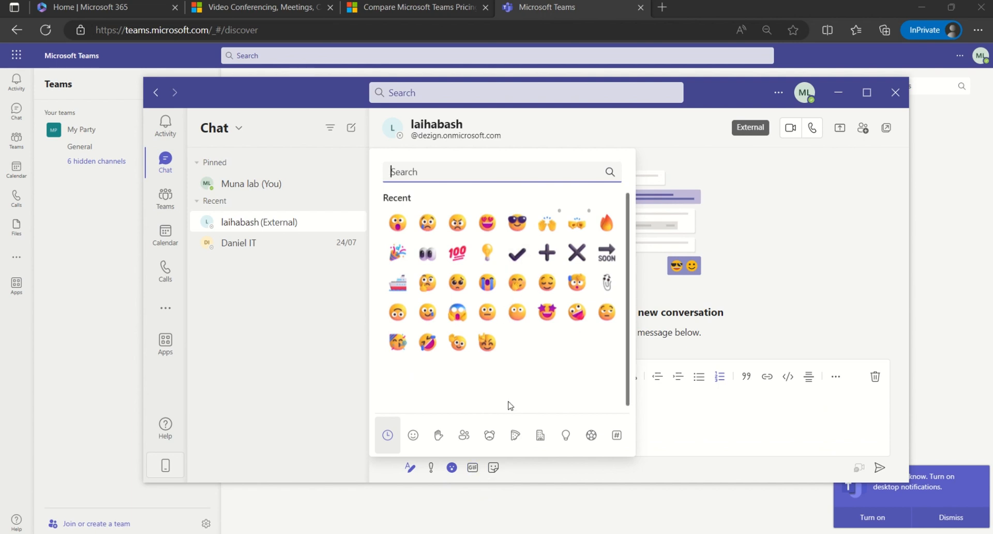
click(776, 244)
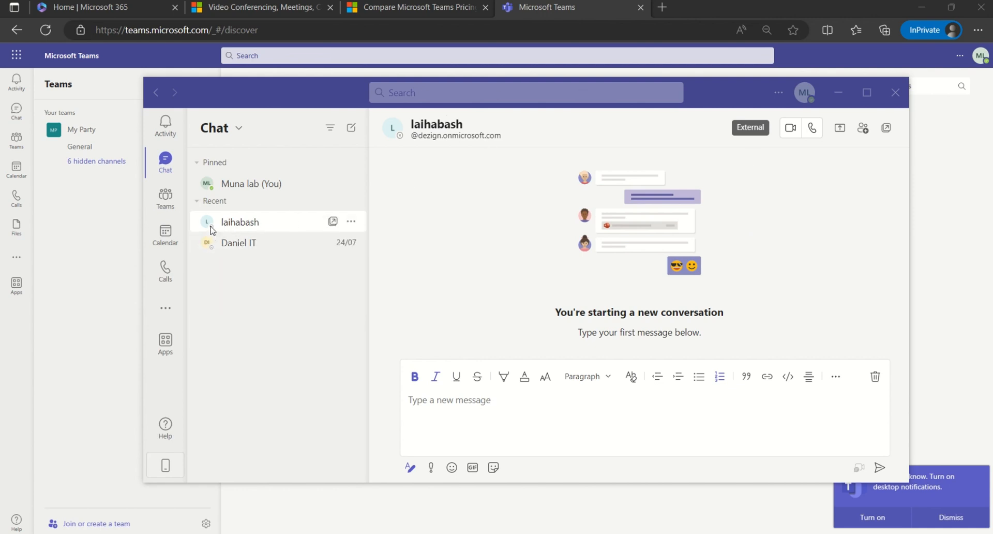
View the external contact's profile card with its quick message field, and show the people suggestions in the app's search
mouse_move(206, 233)
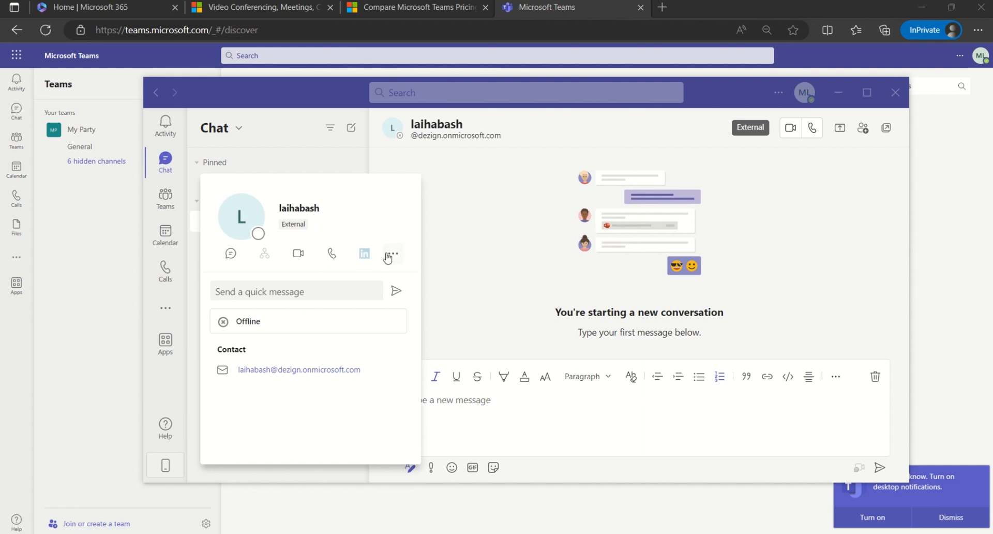
click(317, 289)
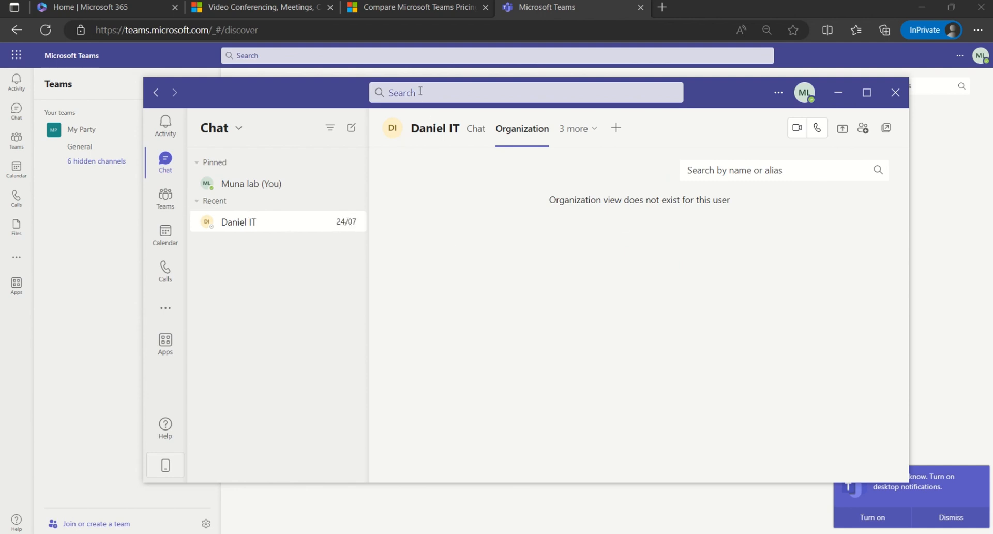
click(420, 91)
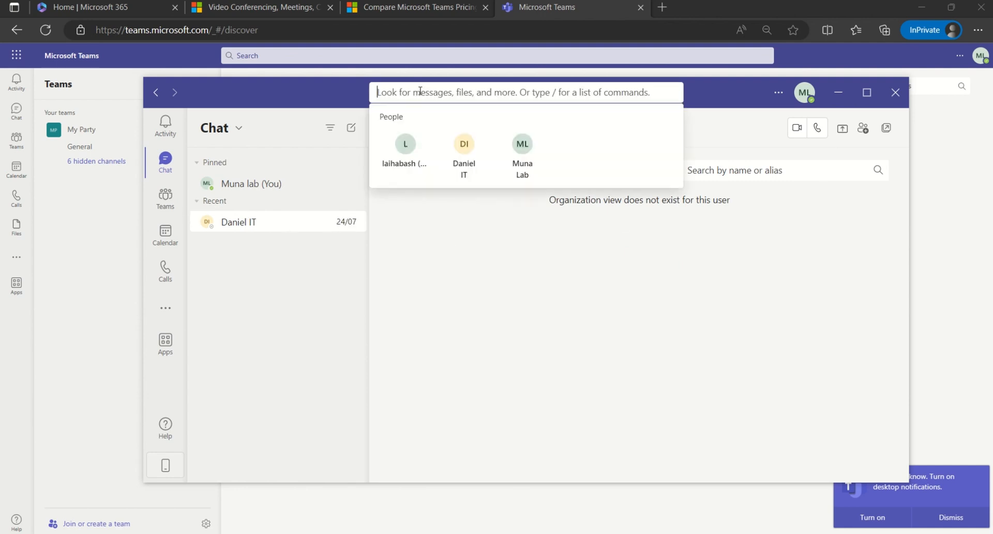
Go to the Teams section and show the options for joining or creating a team
click(177, 213)
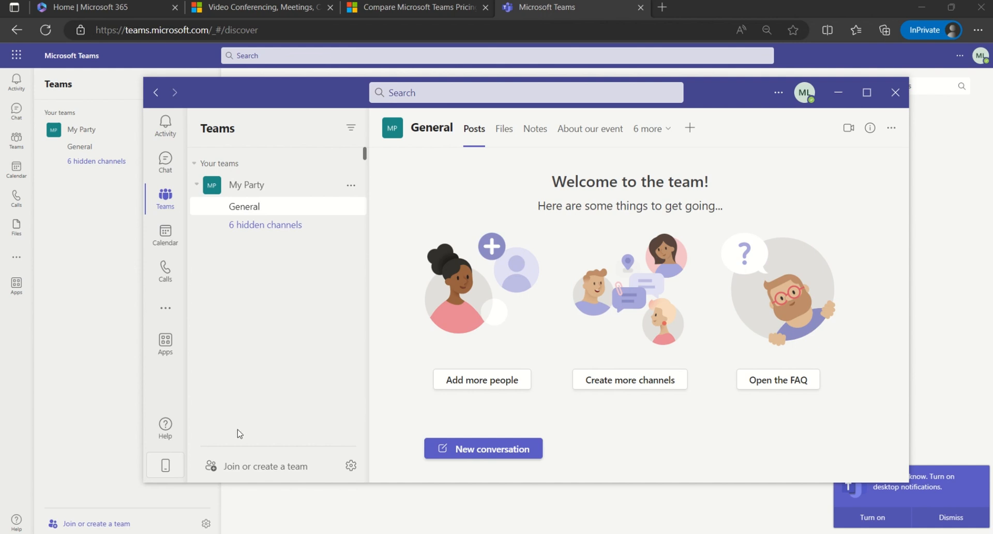
click(277, 468)
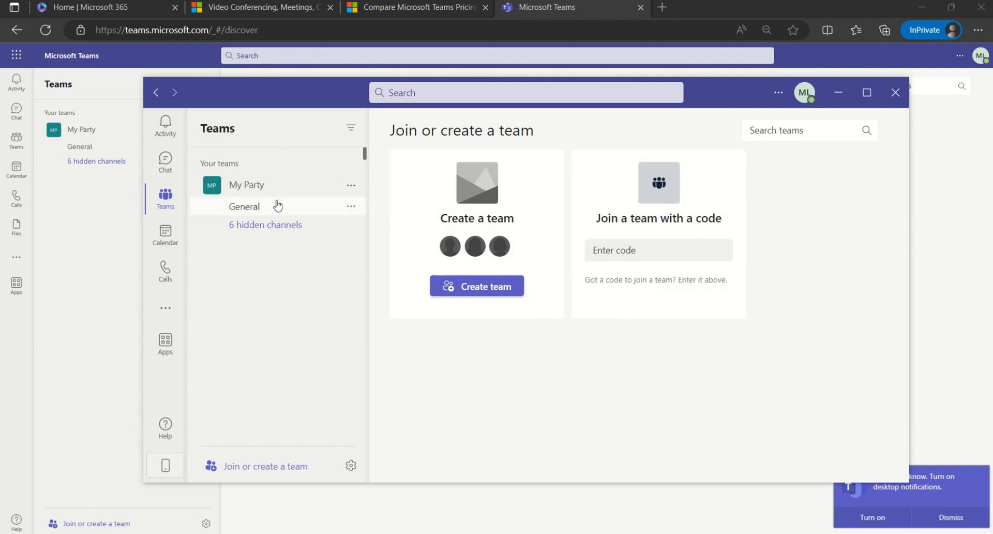
Examine the hidden channels of the My Party team and the option to show Announcements in the channel list
click(252, 228)
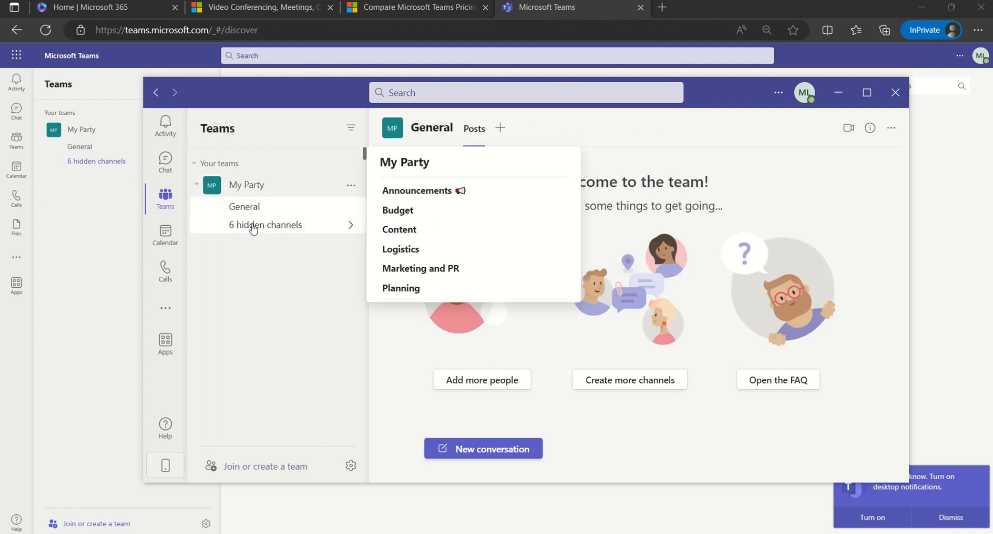
click(252, 227)
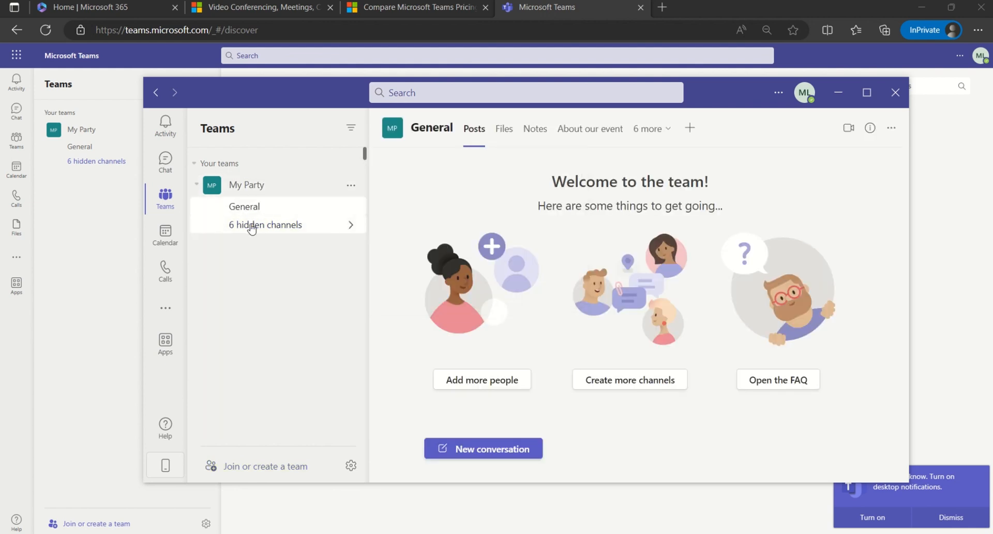
click(351, 227)
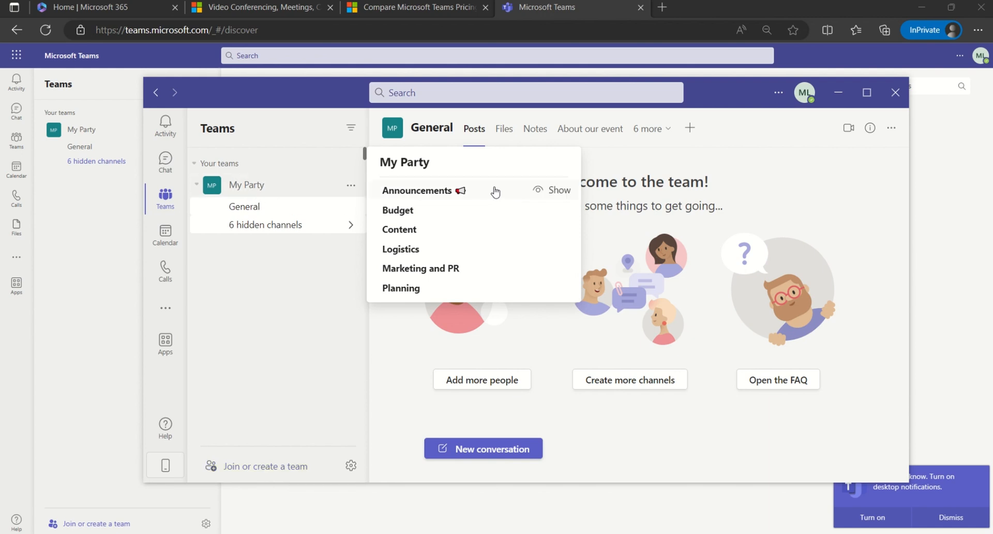
click(255, 210)
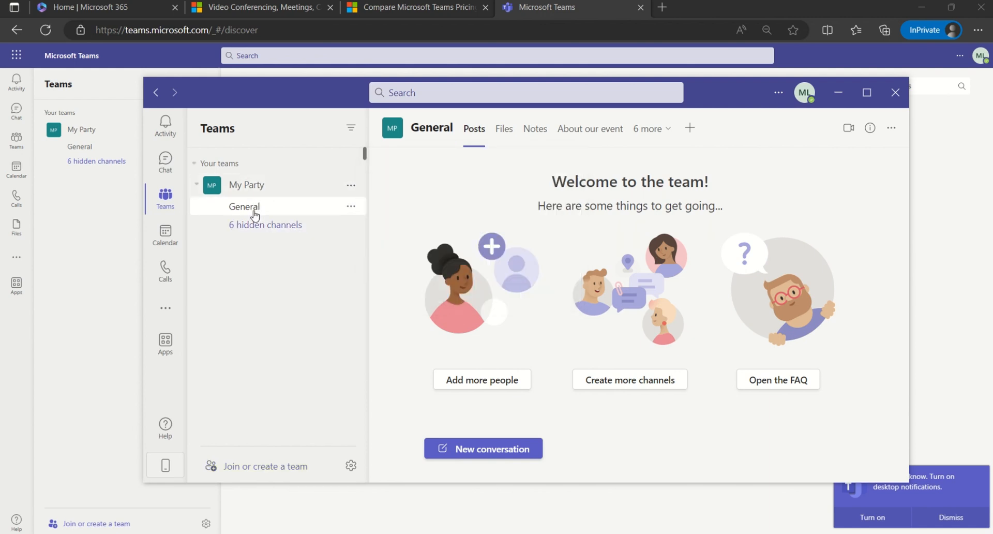
click(351, 230)
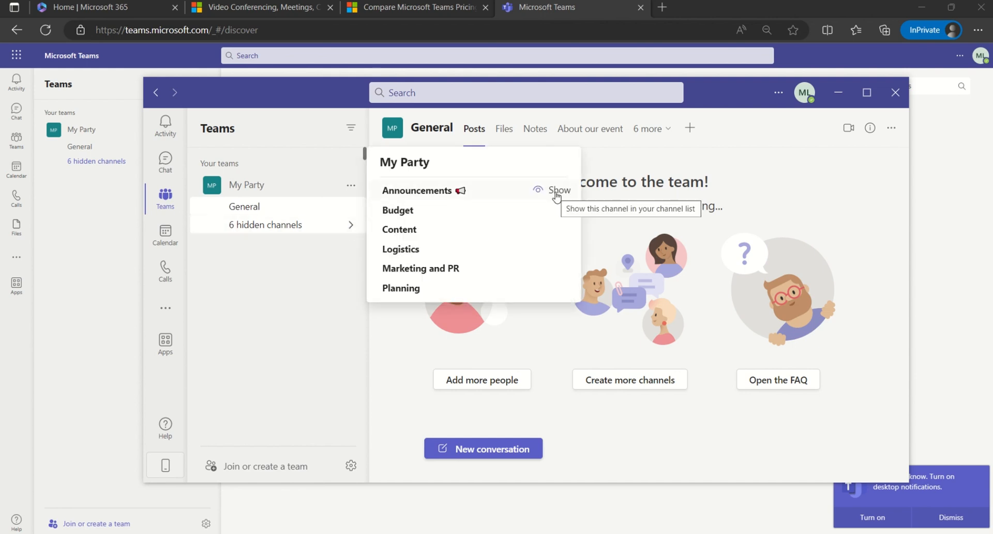
Show the hidden Announcements, Budget and Logistics channels of the My Party team in the channel list
click(556, 194)
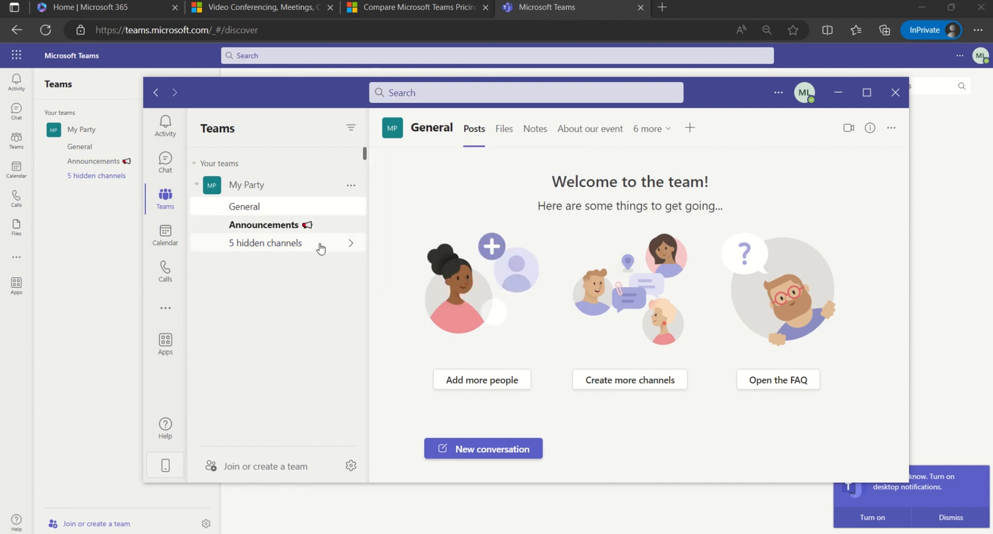
click(350, 242)
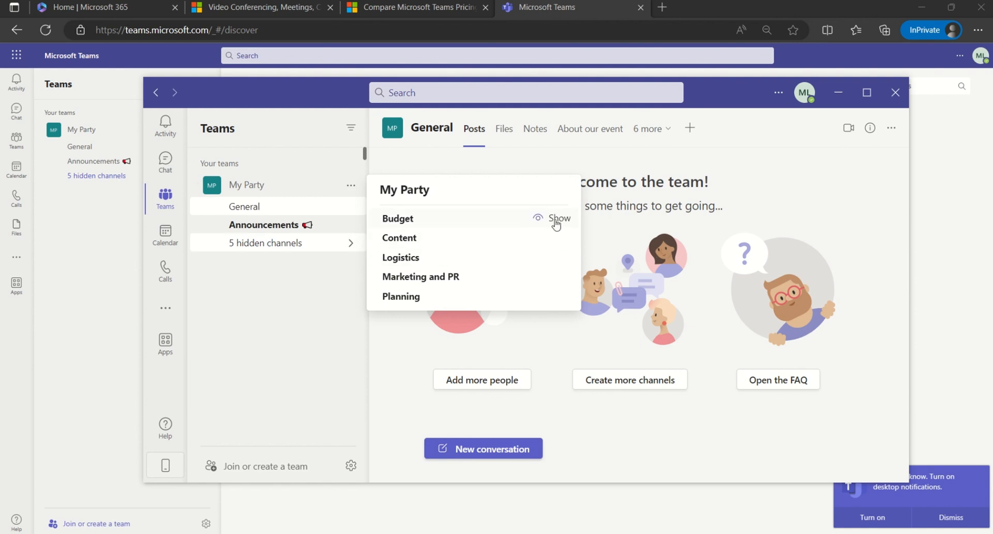
click(555, 218)
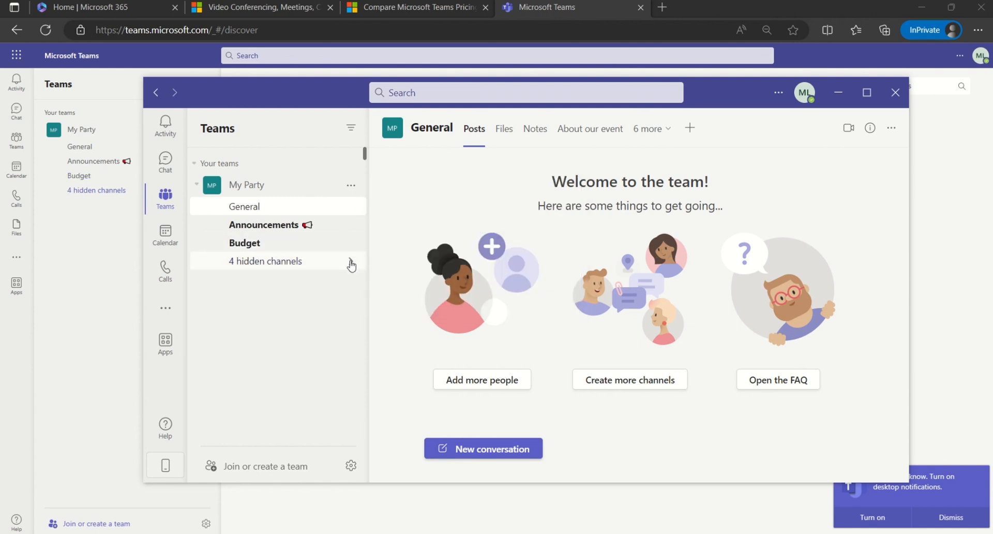
click(350, 260)
click(553, 265)
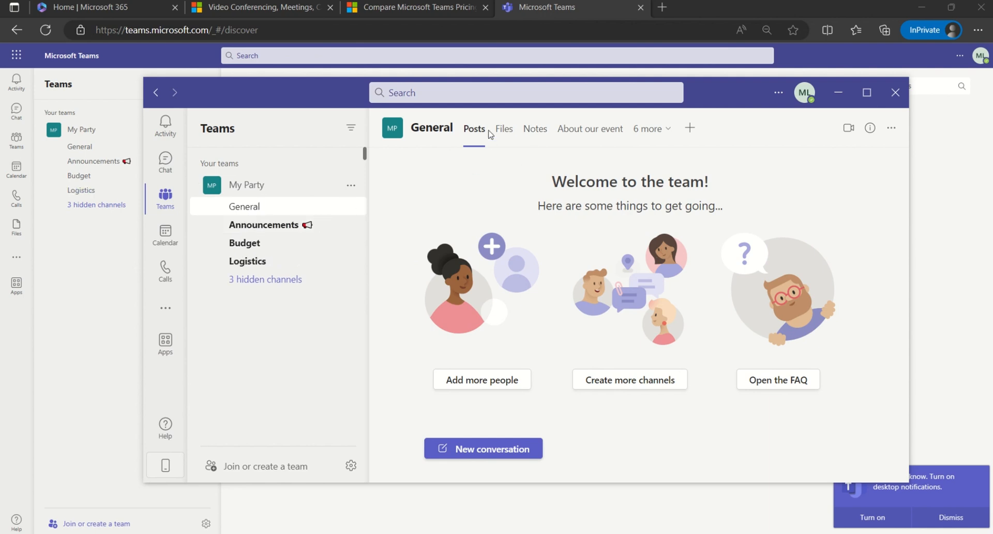
Post "Hello everyone" as a new conversation in the General channel and open its reply field
click(499, 448)
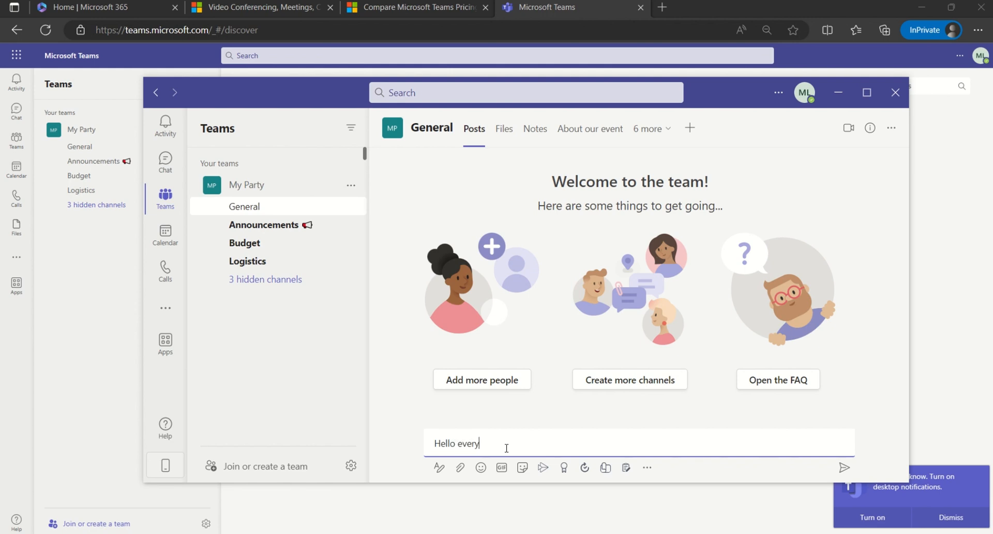
key(Return)
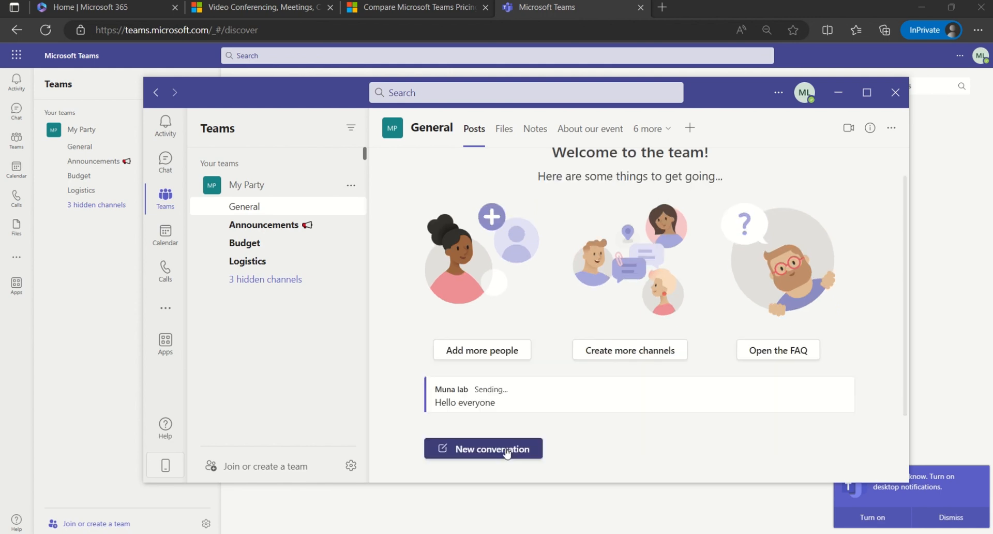
click(477, 370)
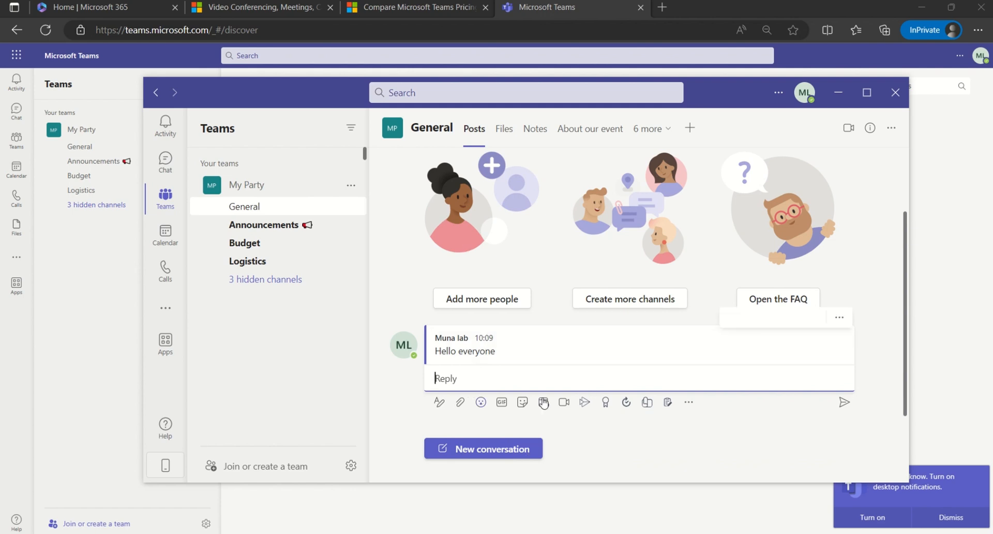
View the General channel's files, and open management of the My Party team to show its members and guests
click(505, 128)
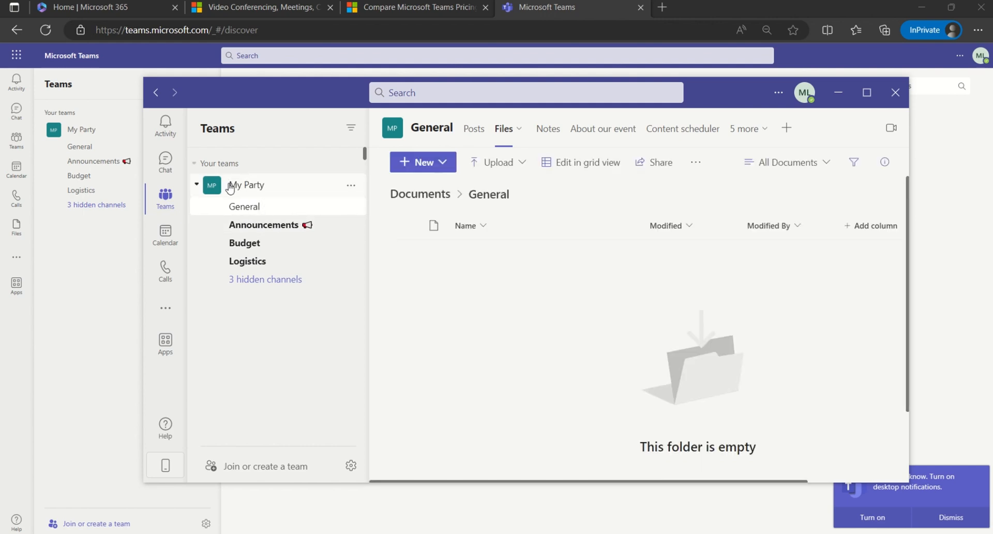
click(350, 185)
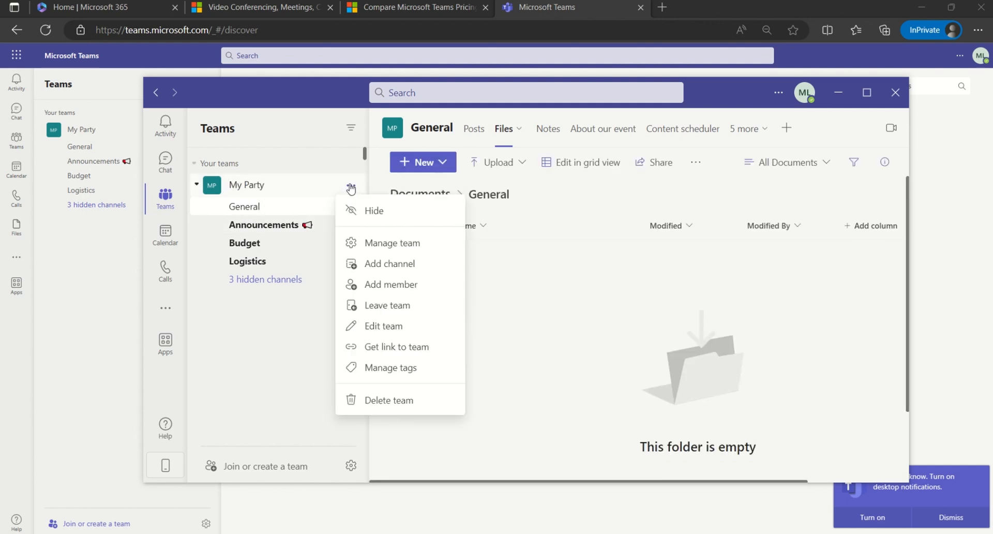
click(402, 245)
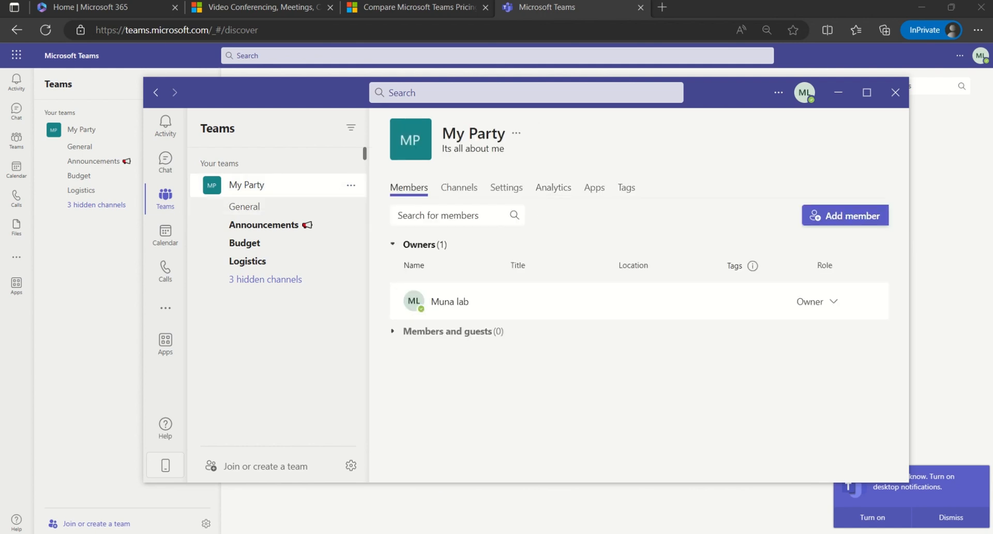
click(870, 225)
click(396, 332)
Review the team's active channels and the list of channels shared from other teams
click(466, 190)
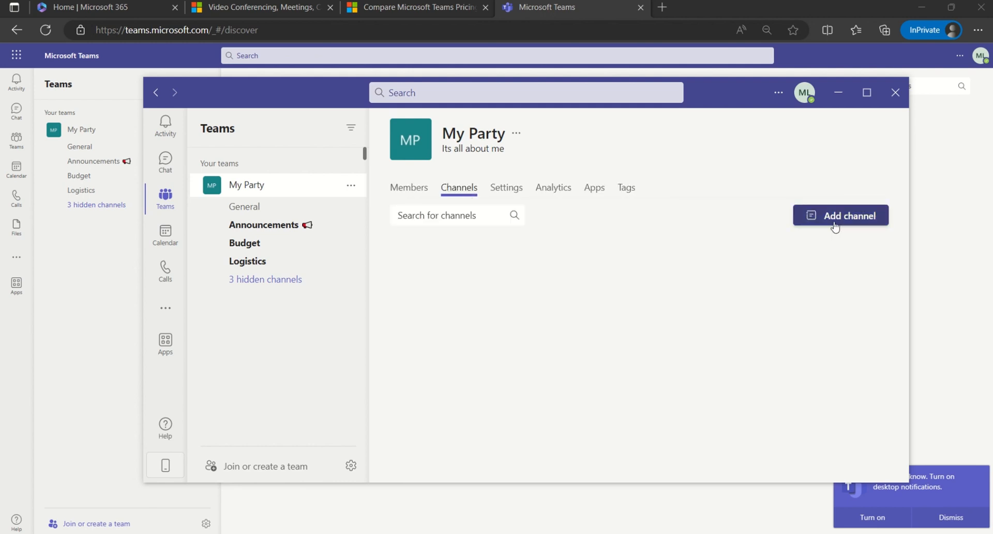
scroll(486, 346, down, 2)
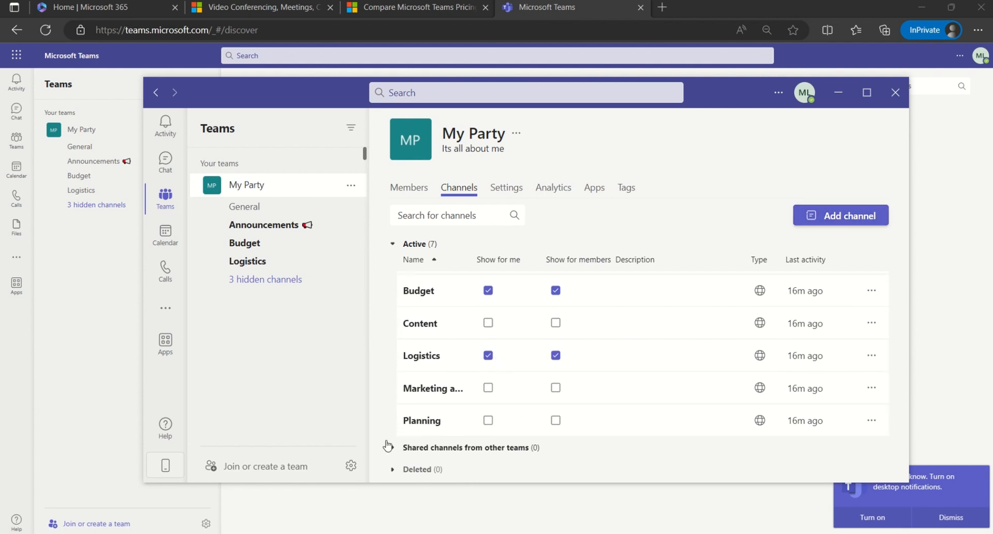
click(393, 448)
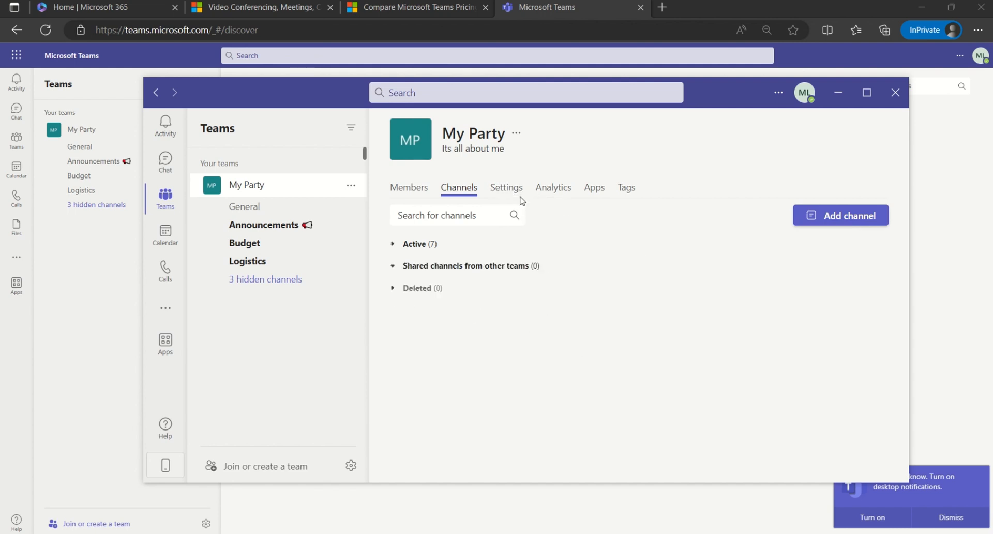
Open the My Party team settings and review the team picture and member permissions
click(502, 189)
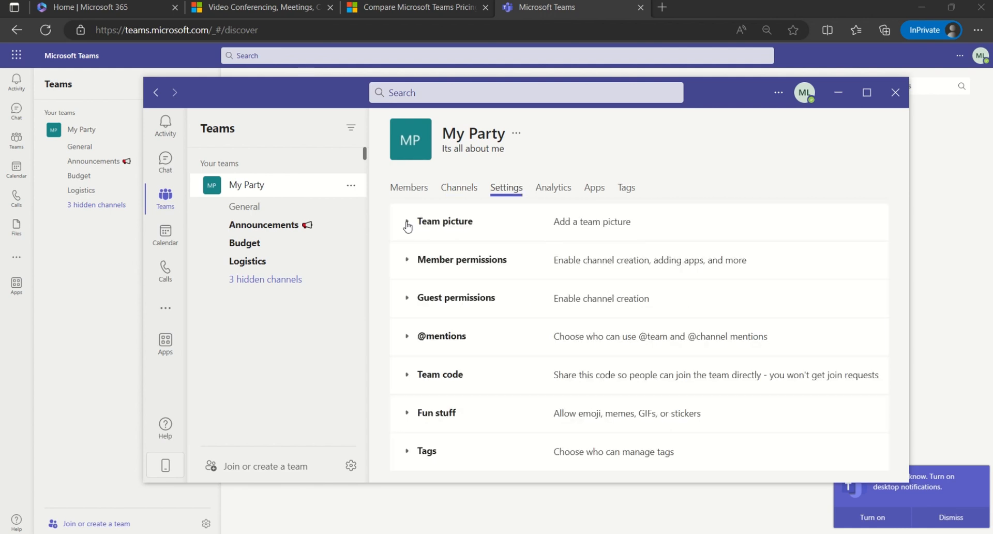
click(407, 221)
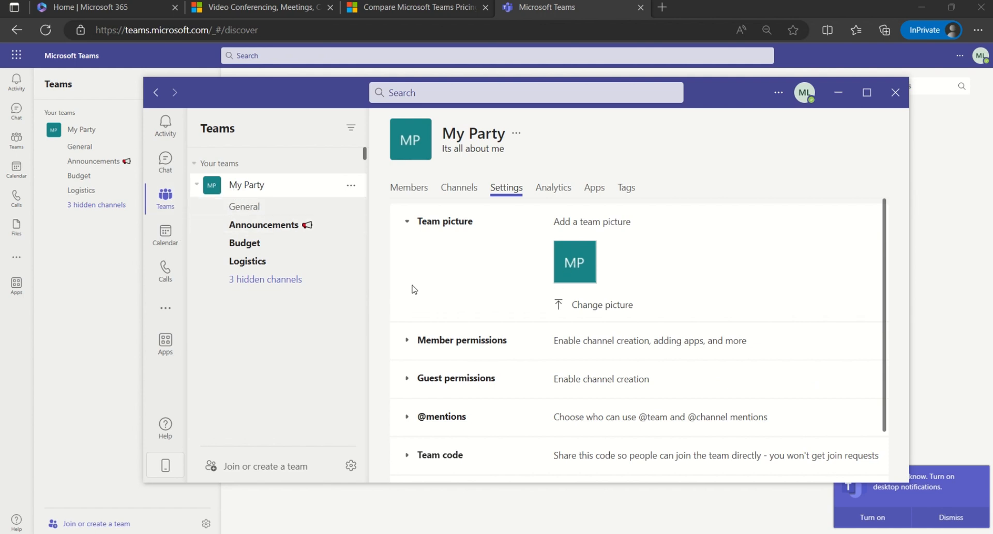
click(408, 340)
scroll(527, 347, down, 3)
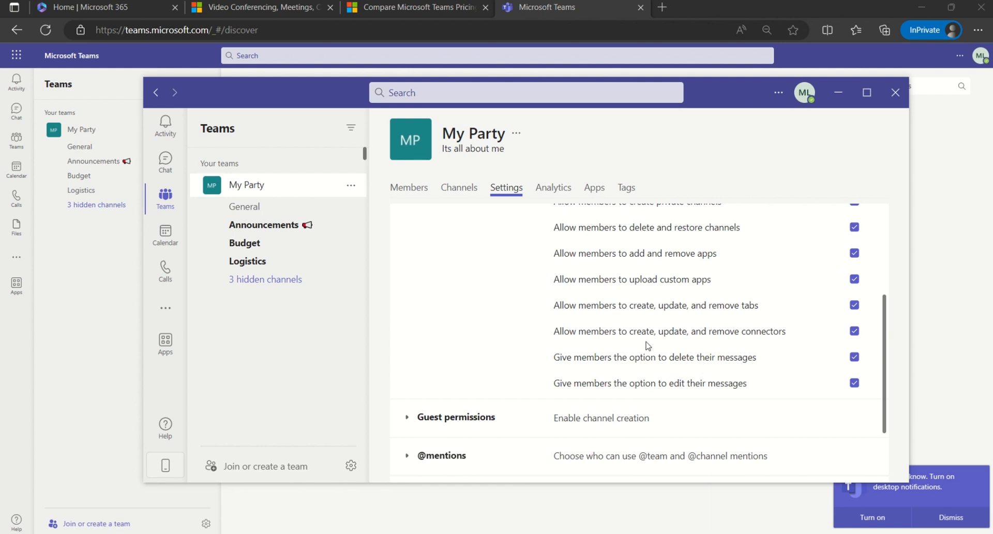
scroll(648, 345, up, 4)
scroll(646, 341, down, 3)
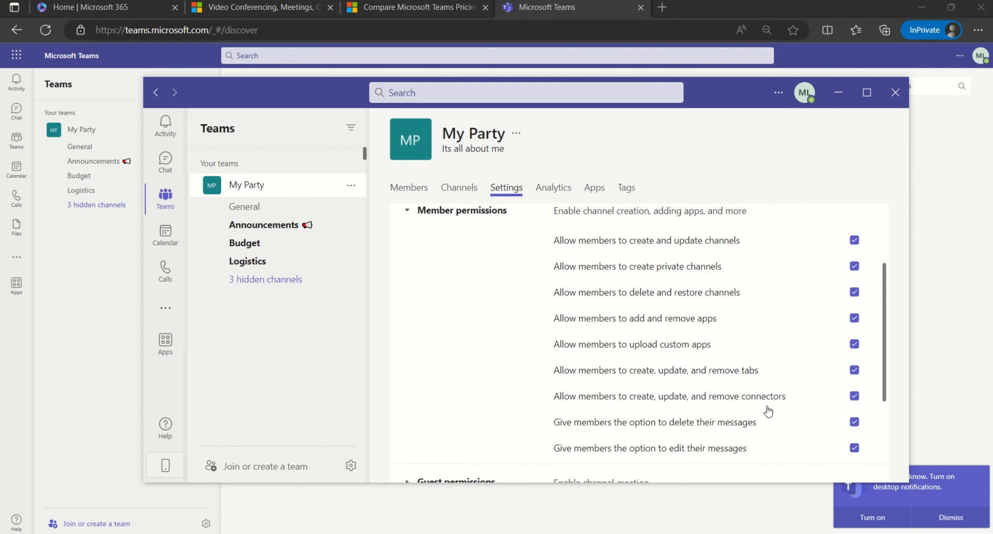
scroll(768, 412, down, 3)
click(427, 312)
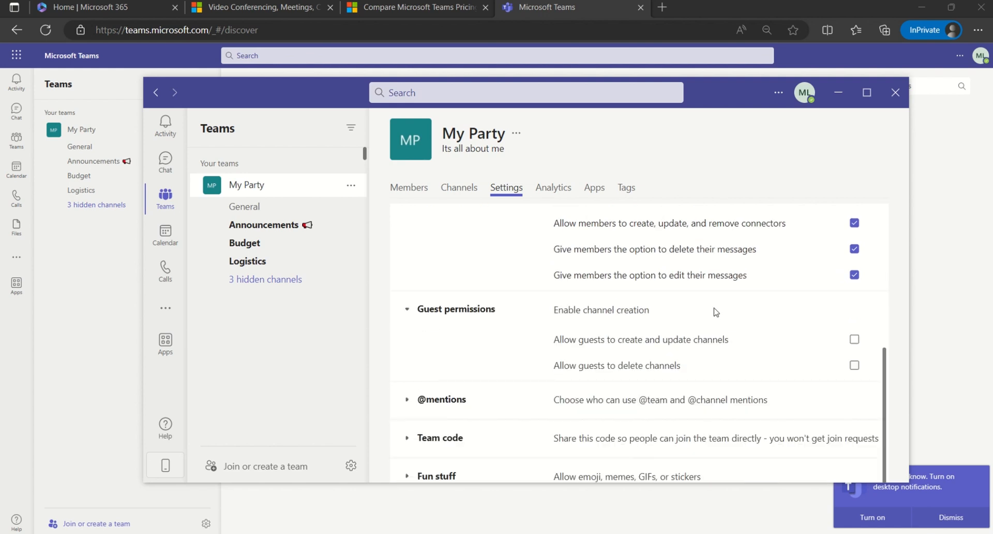
scroll(715, 312, down, 1)
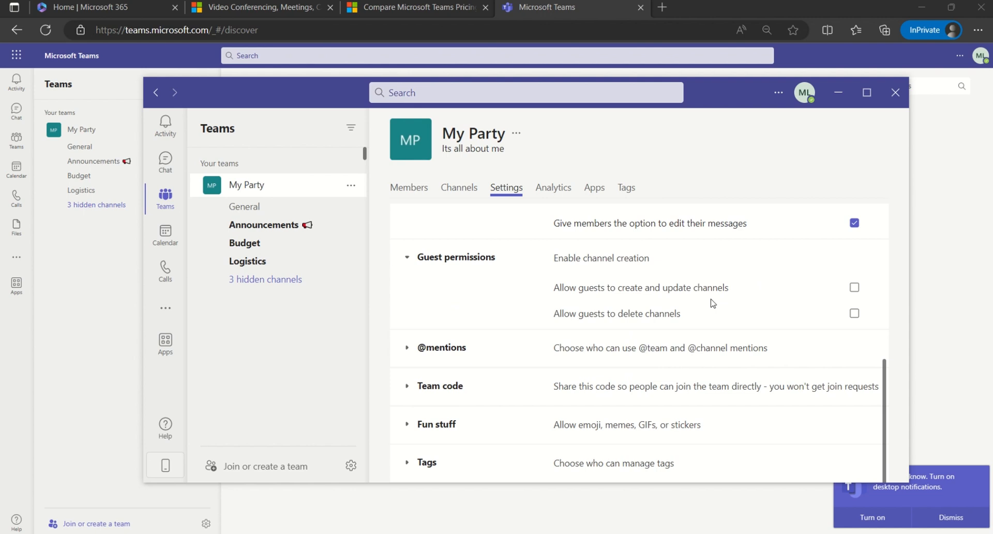
click(417, 354)
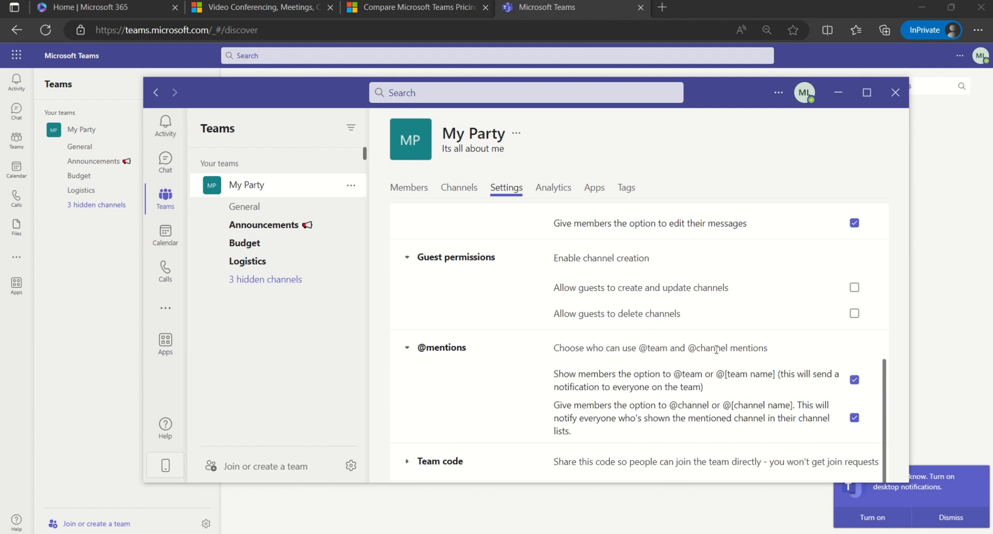
Review the team code, Fun stuff and Tags settings of the My Party team
scroll(620, 348, down, 2)
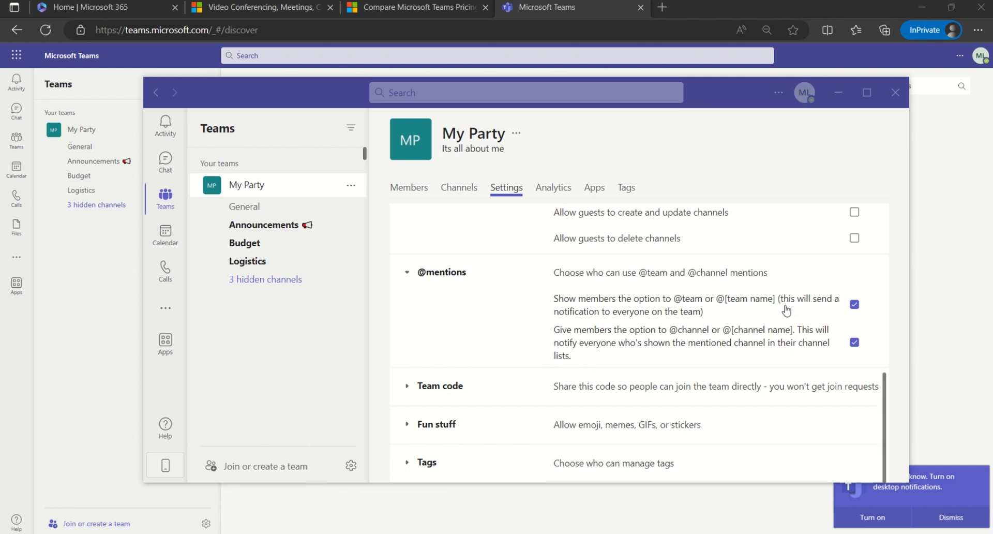
click(474, 392)
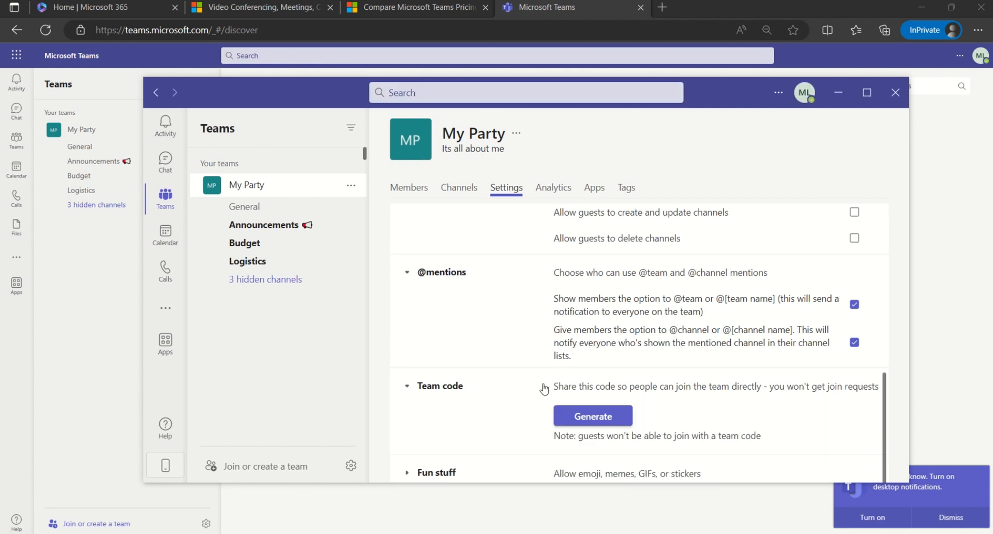
scroll(550, 386, down, 1)
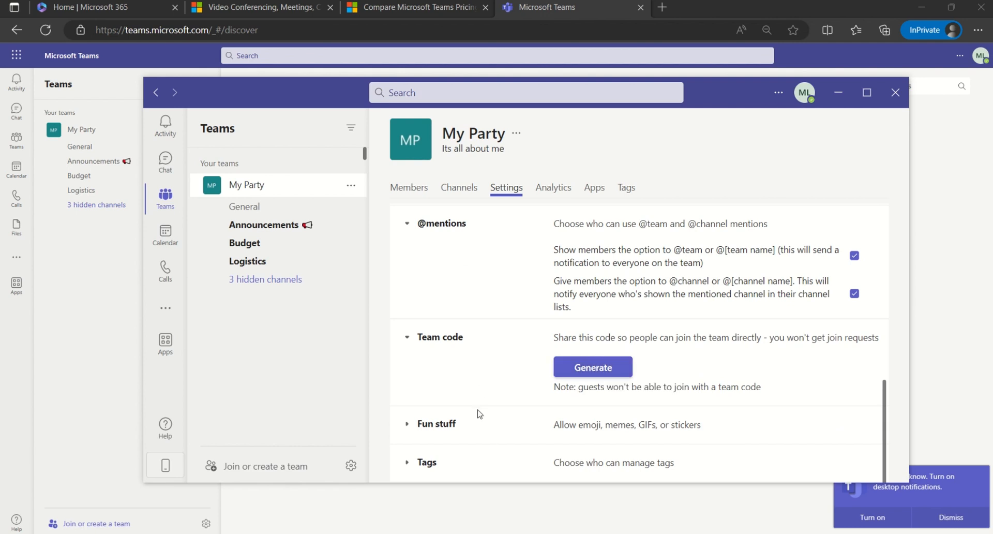
click(414, 424)
scroll(551, 311, down, 3)
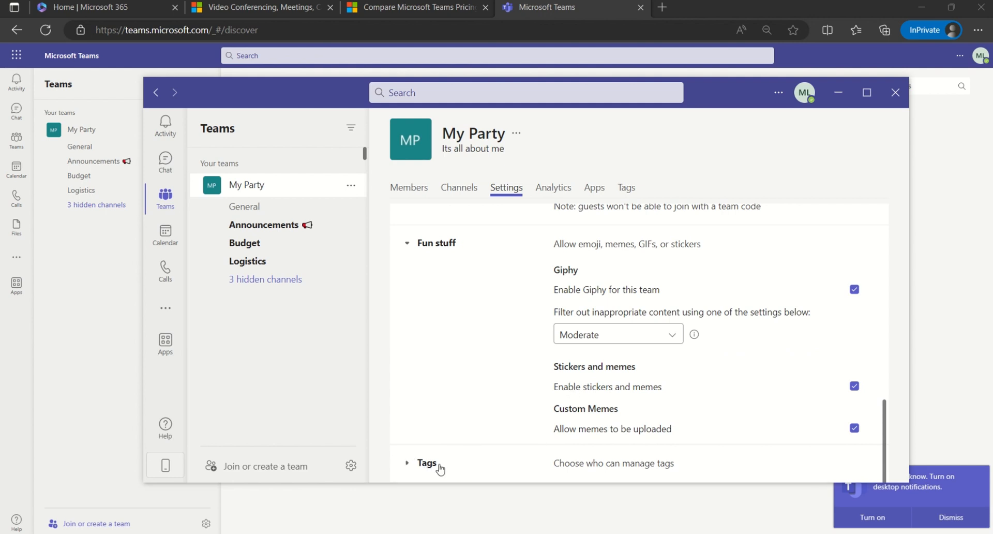
click(408, 463)
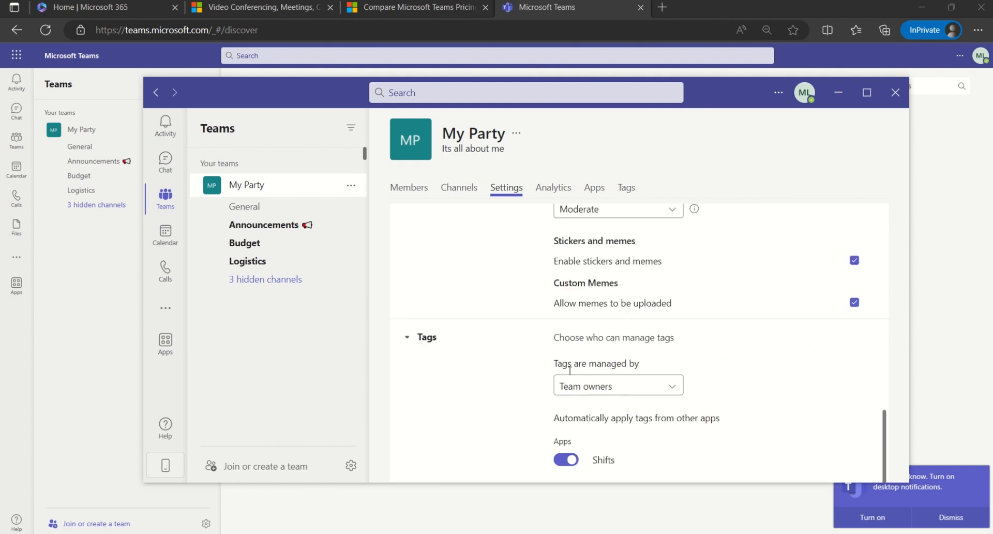
View the apps installed in the My Party team and the team's tags page
click(594, 188)
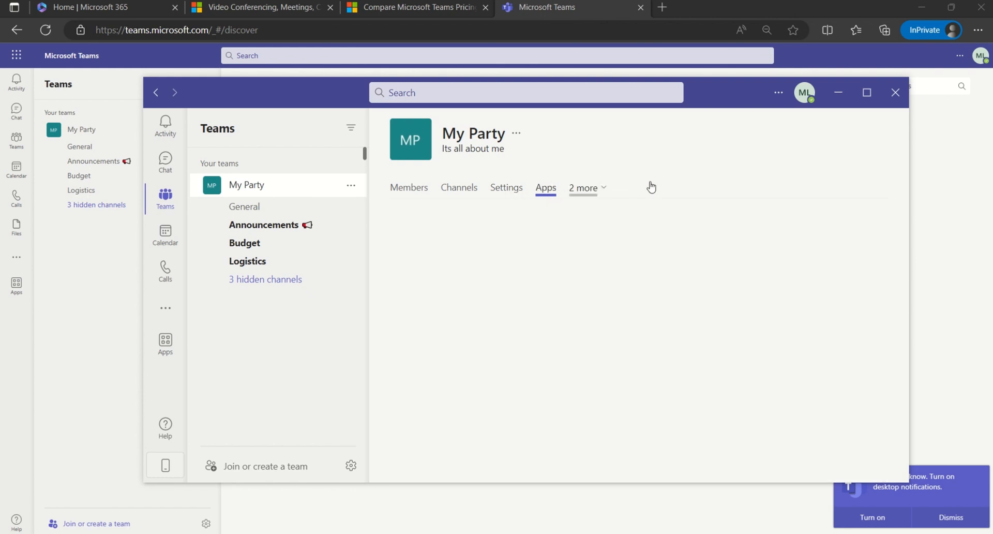
click(601, 189)
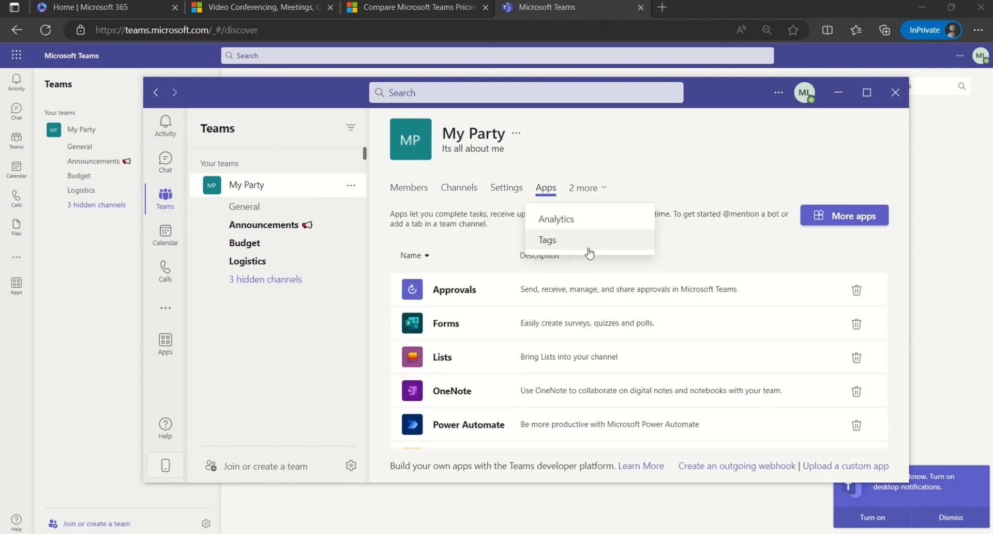
click(600, 238)
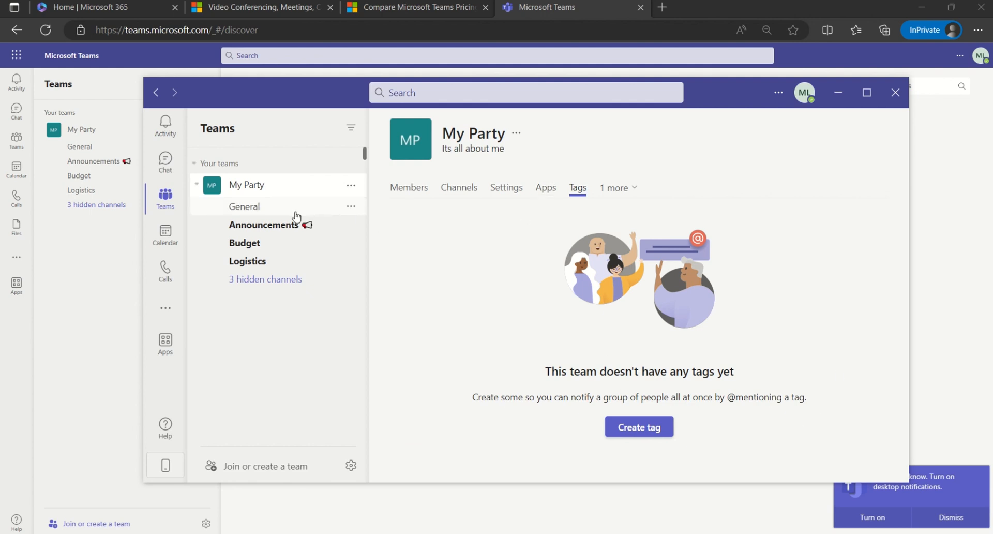
Browse the posts of the General, Announcements, Budget and Logistics channels
click(362, 209)
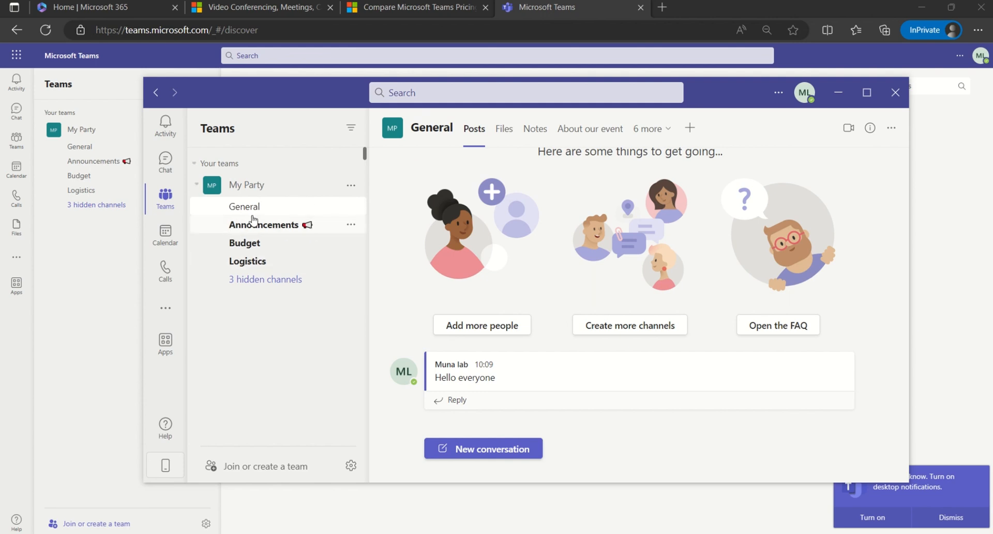
click(280, 227)
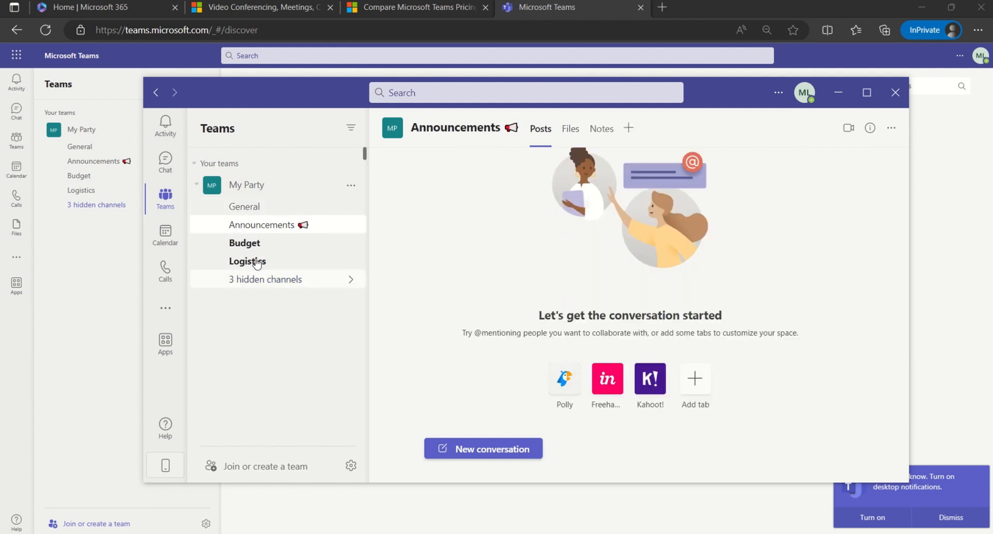
click(248, 243)
click(256, 263)
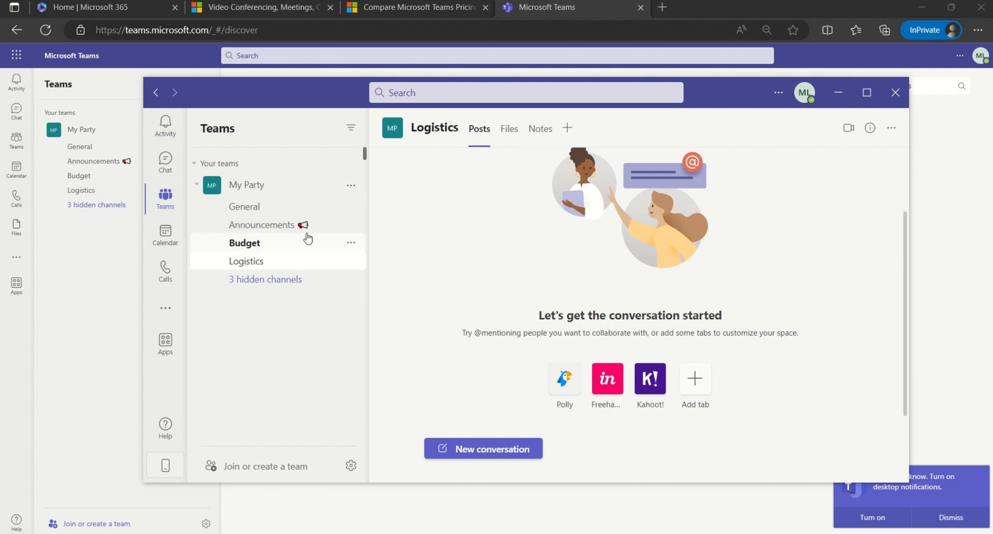
Return to the General channel's files and show the options for creating new items and uploading
click(310, 208)
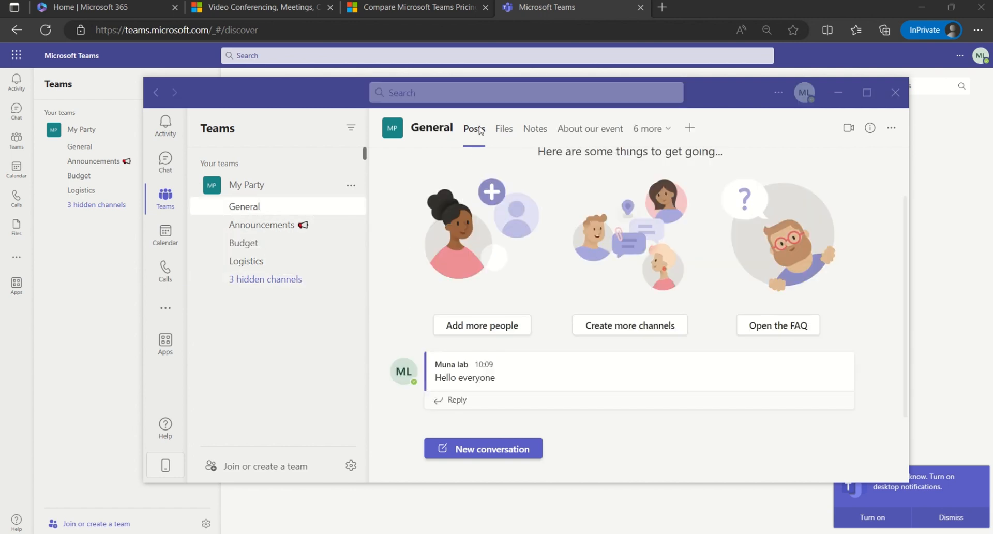
click(513, 130)
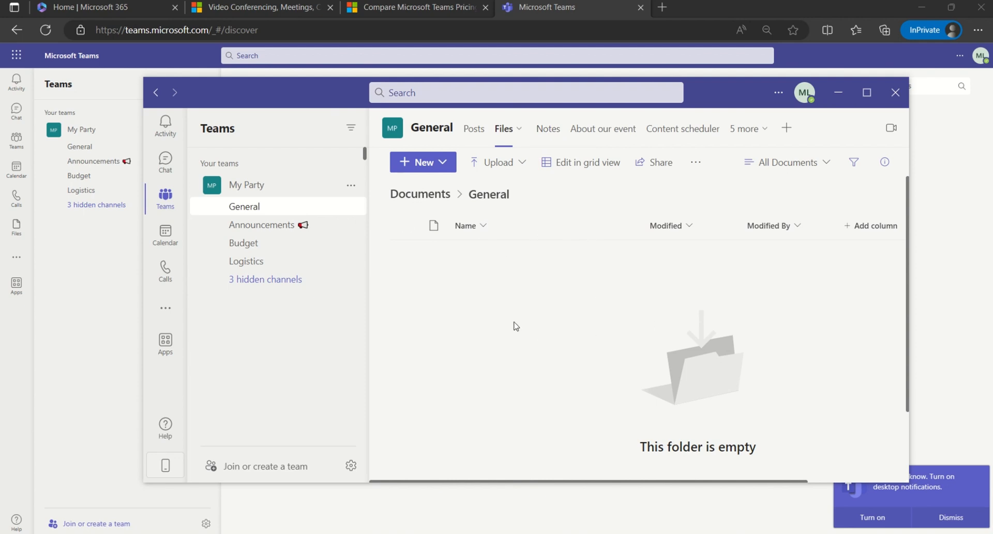
click(424, 164)
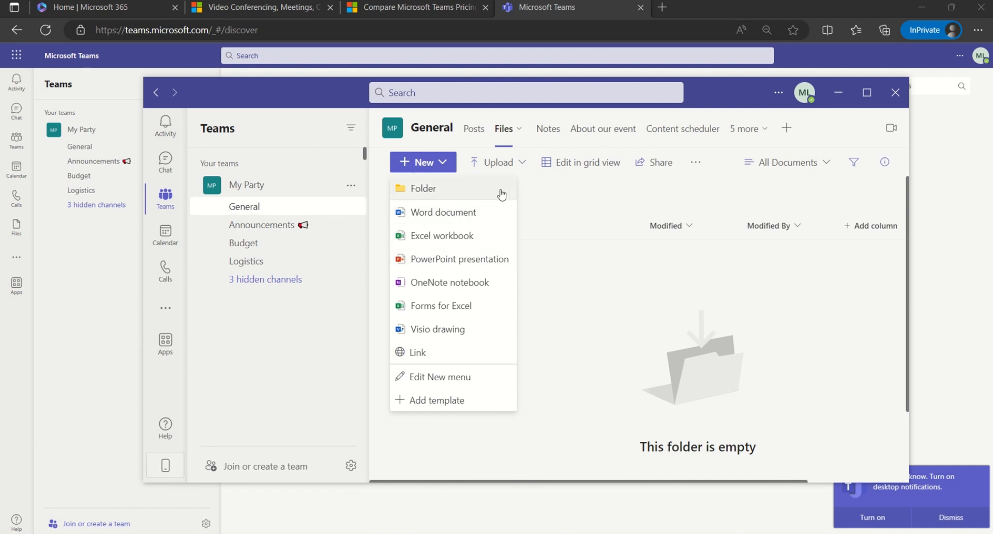
click(516, 172)
click(516, 171)
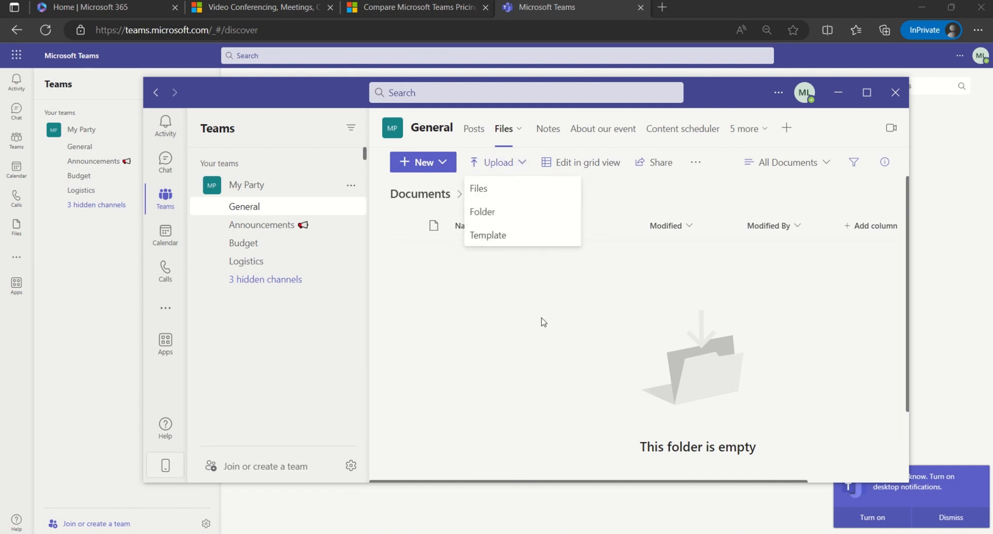
Start a new conversation in the General channel's posts and show the sources for attaching a file
click(467, 134)
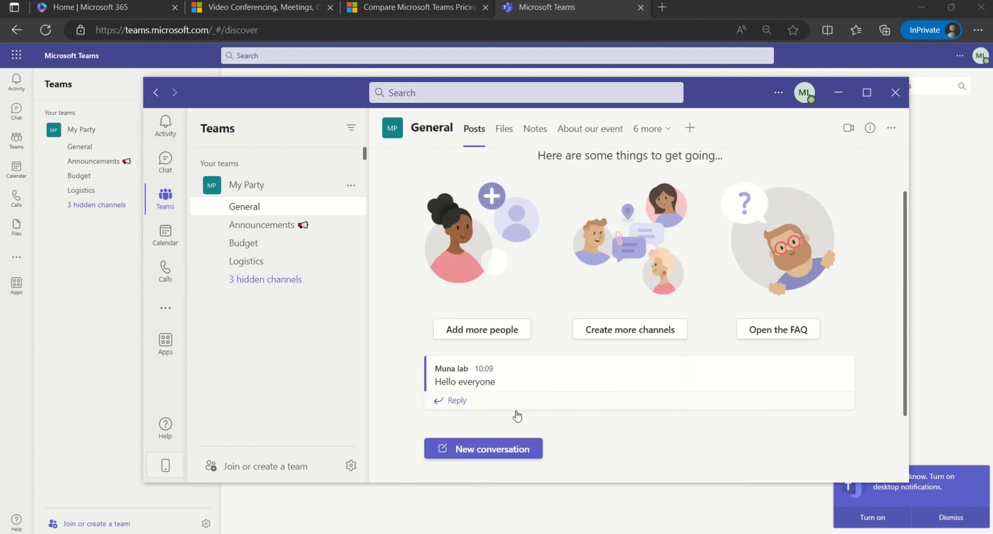
click(496, 451)
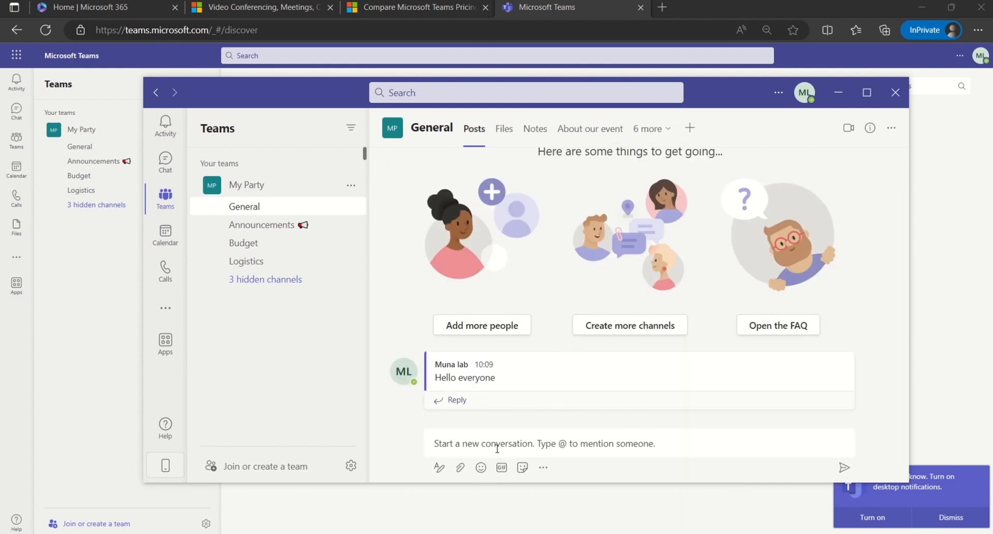
click(460, 468)
click(461, 471)
click(460, 469)
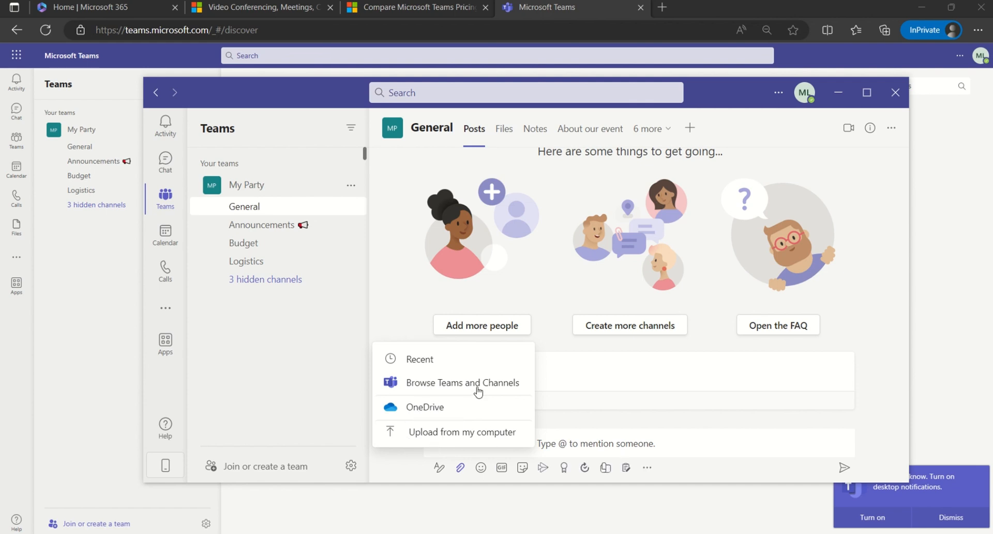
click(667, 414)
View the General channel's files and notes, and check the dialog for adding an app tab without adding one
click(505, 128)
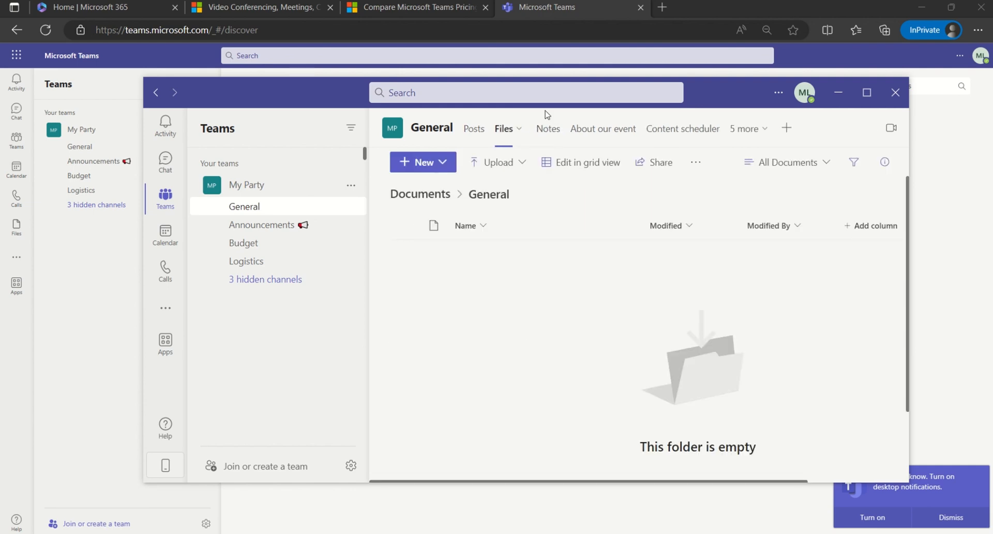
click(549, 128)
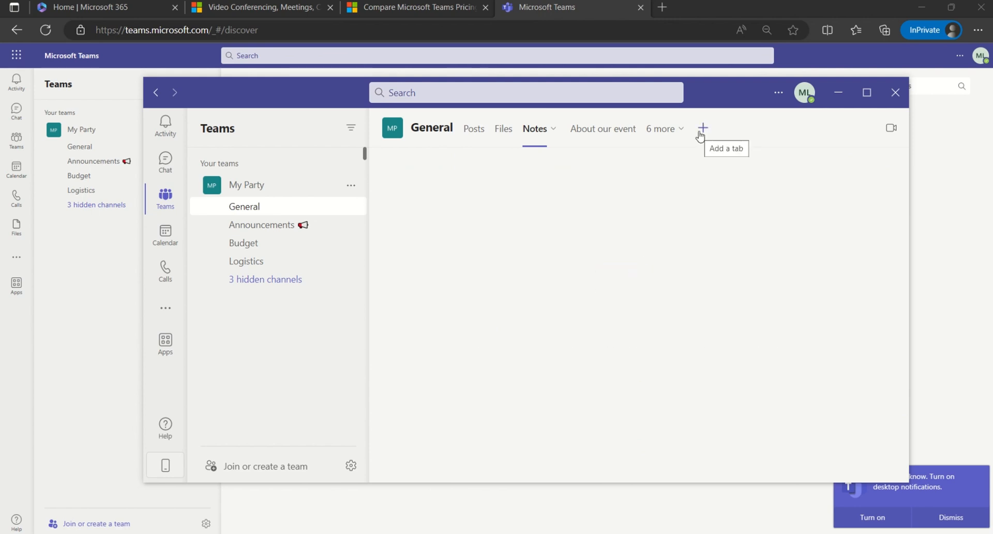
click(702, 129)
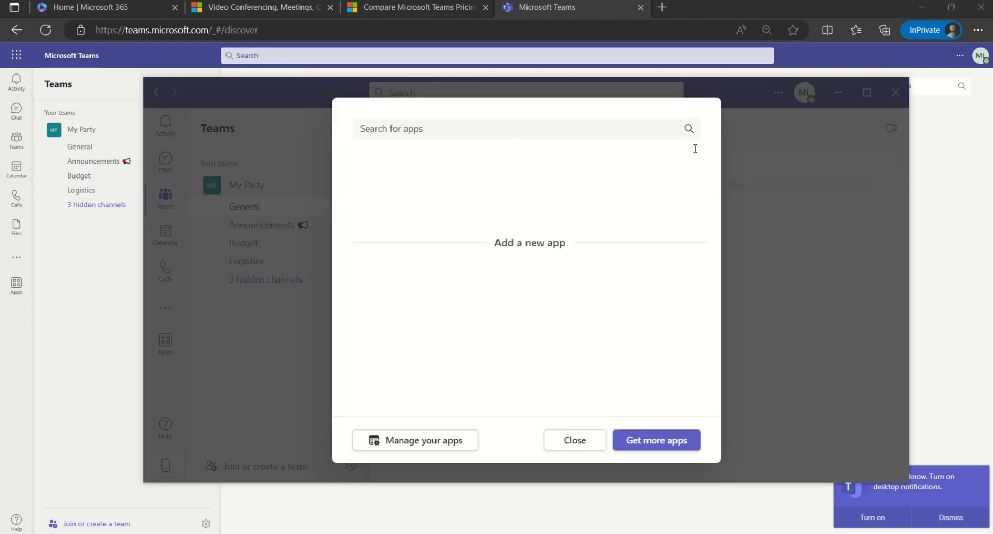
click(578, 442)
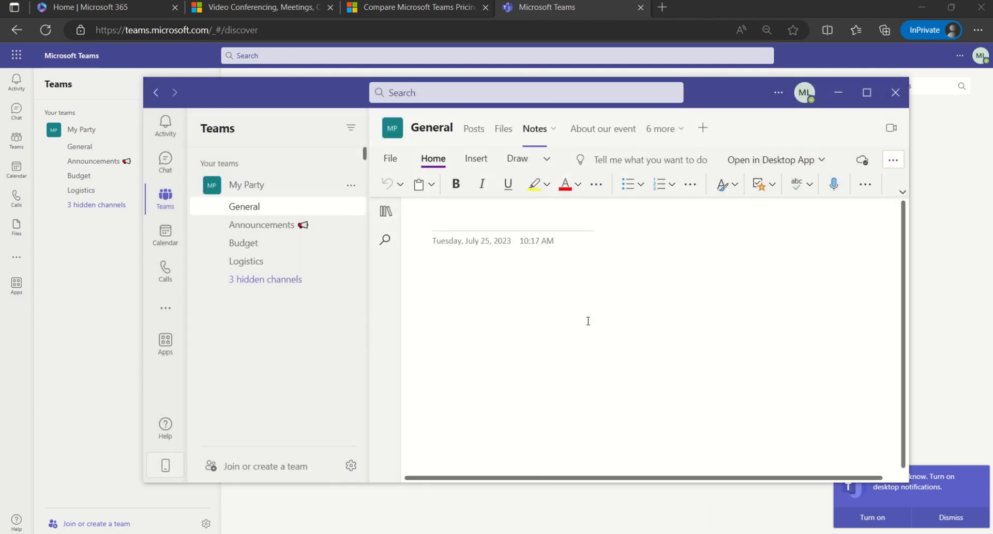
View the Announcements and Logistics channels, and show the options for joining a team with a code or creating one
click(258, 225)
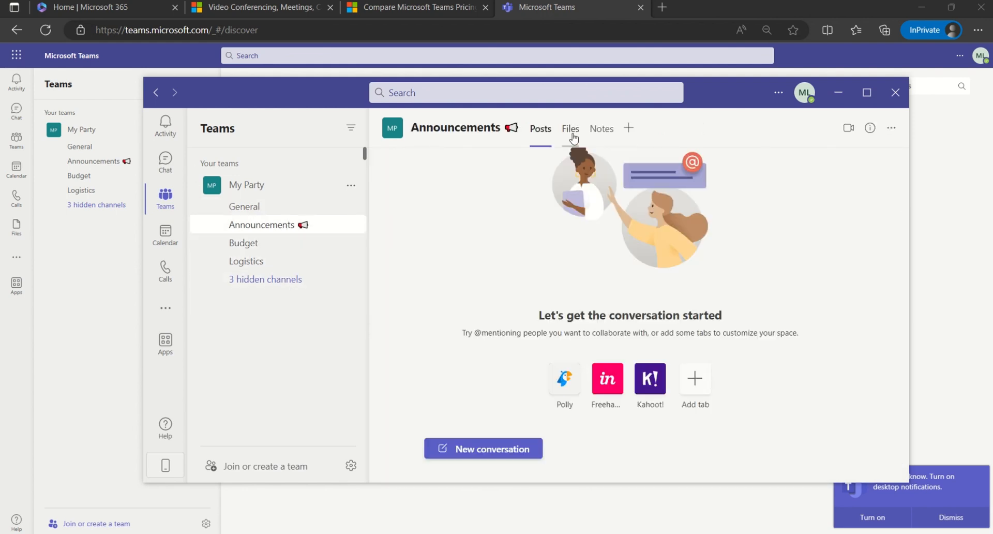
click(282, 269)
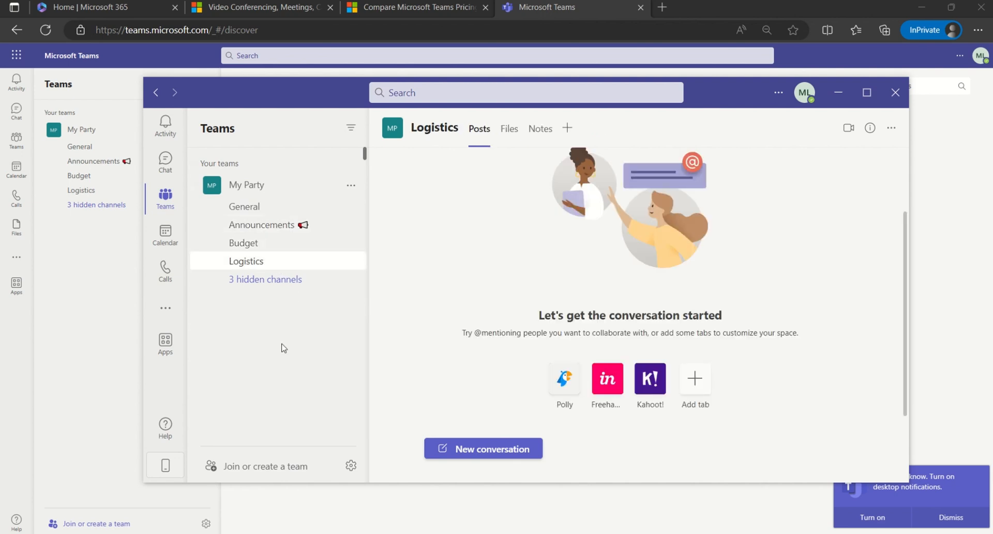
click(271, 468)
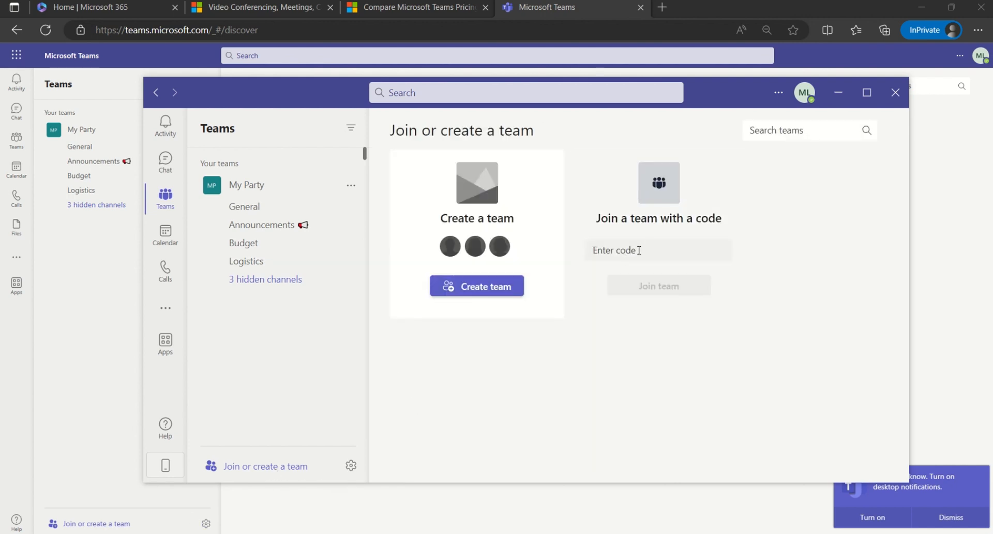
click(627, 250)
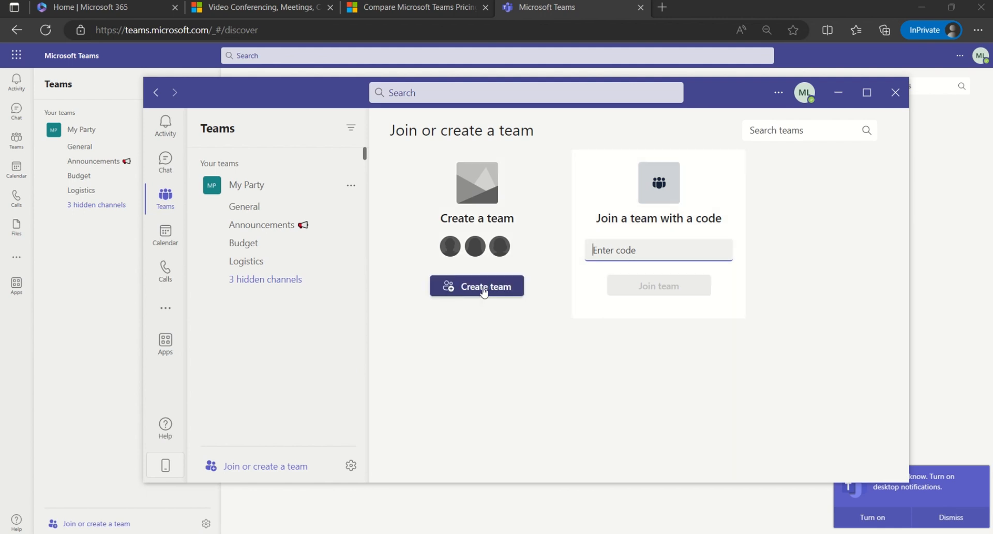
Begin creating a team and look through all the available team templates
click(482, 290)
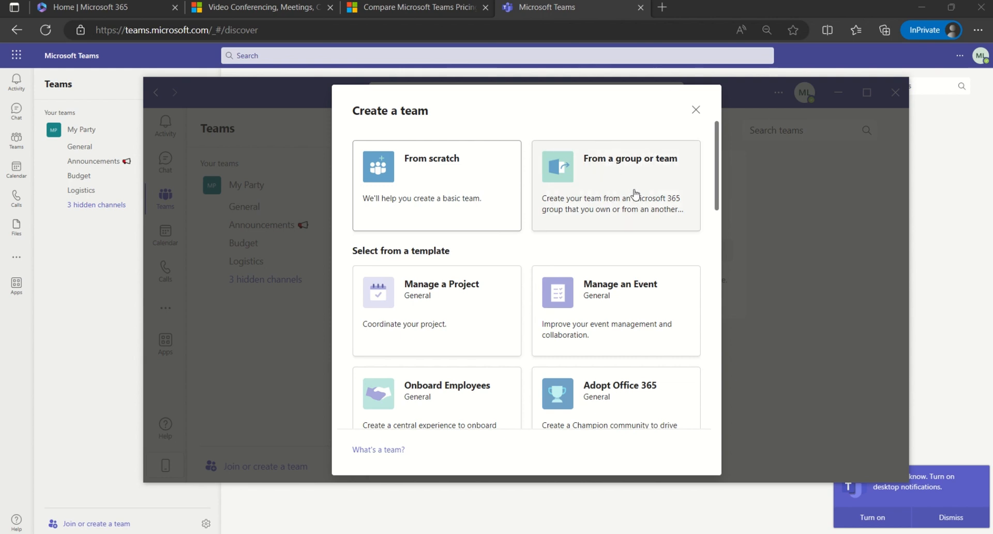
scroll(445, 244, down, 4)
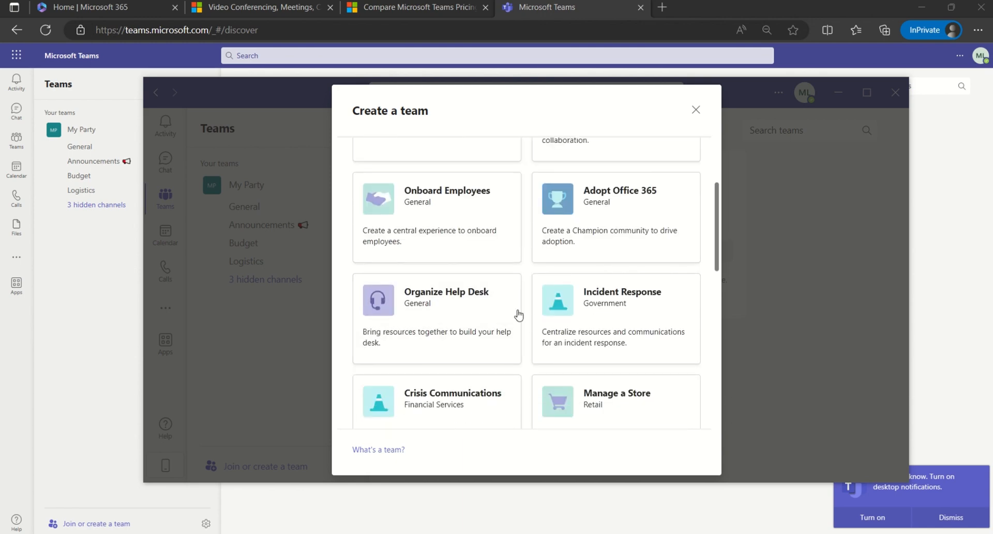
scroll(517, 314, up, 1)
scroll(517, 313, down, 1)
scroll(517, 314, up, 2)
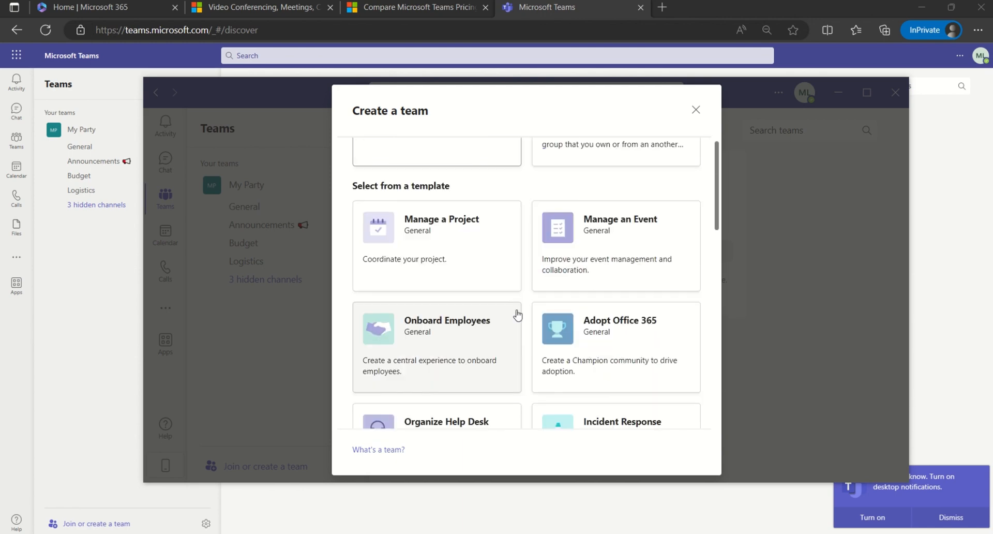
scroll(517, 314, down, 6)
scroll(517, 314, down, 4)
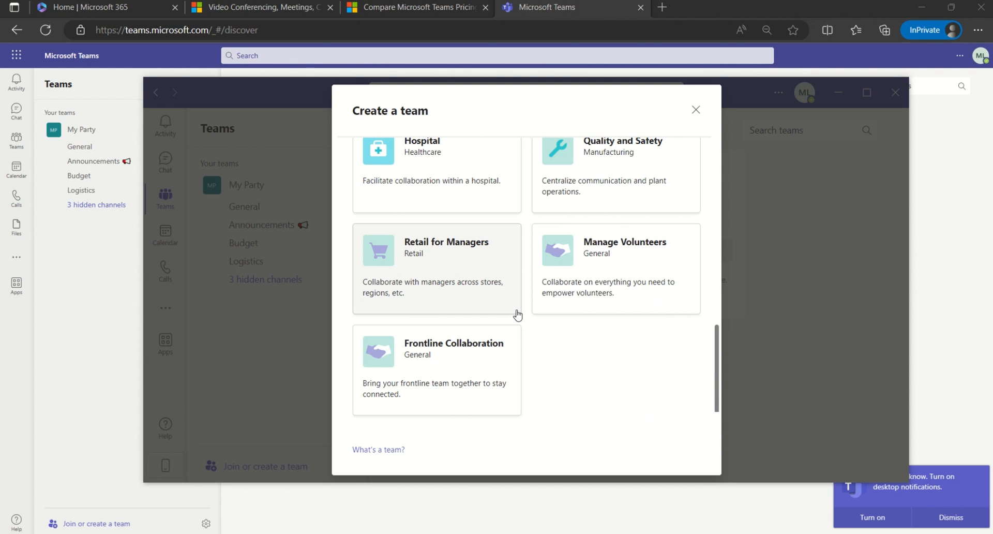
scroll(517, 314, up, 9)
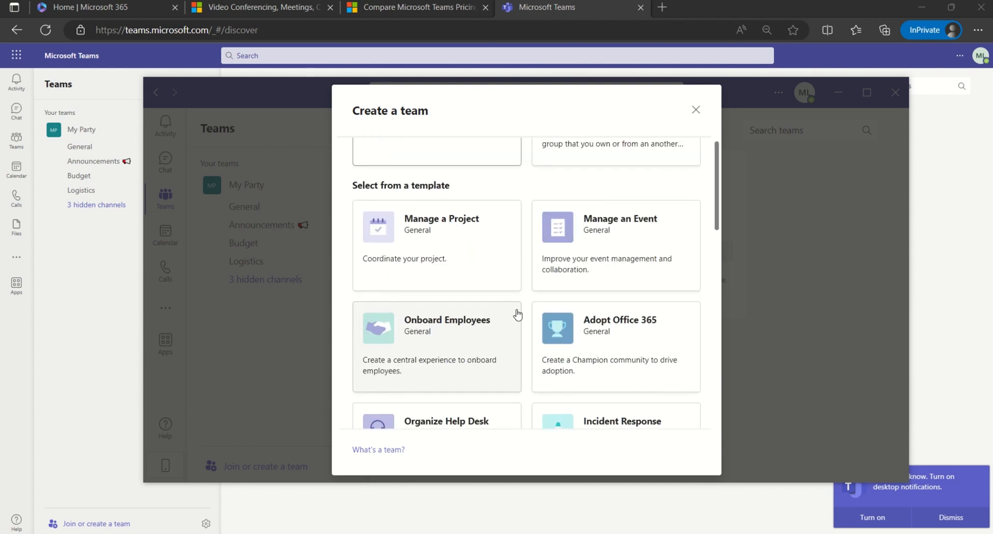
Review the Manage an Event template's channels, apps and privacy choices, and return to the list of team templates
click(650, 231)
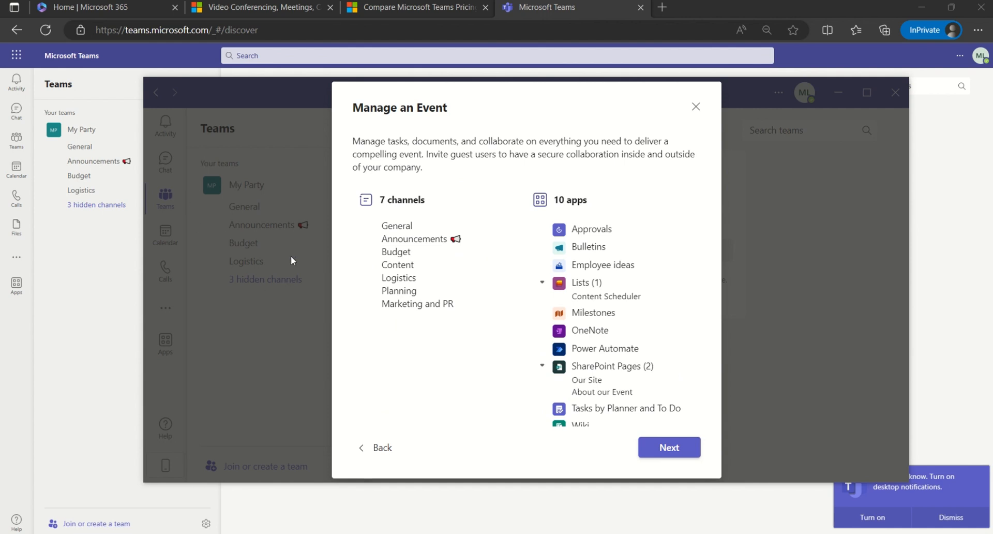
drag(432, 223, 382, 226)
drag(550, 213, 627, 425)
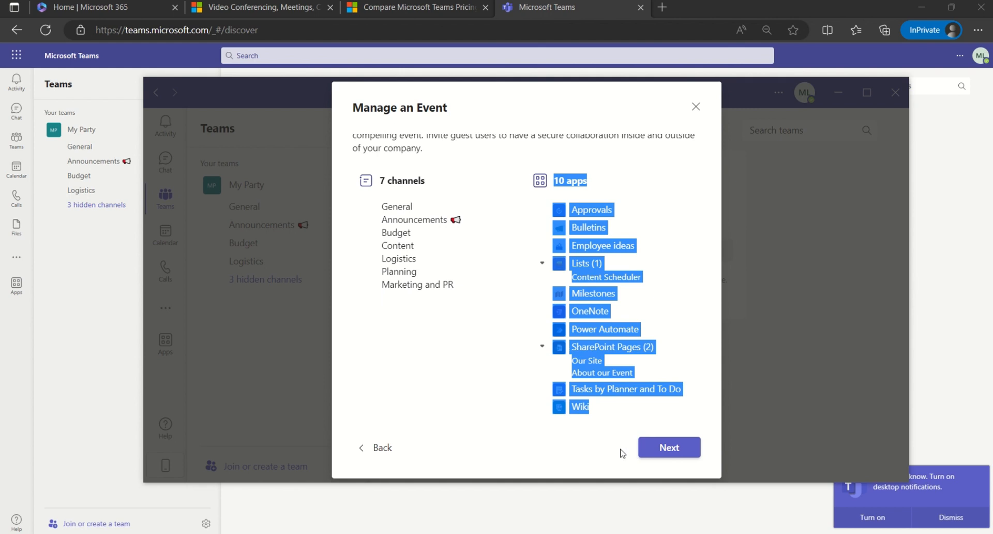
click(663, 451)
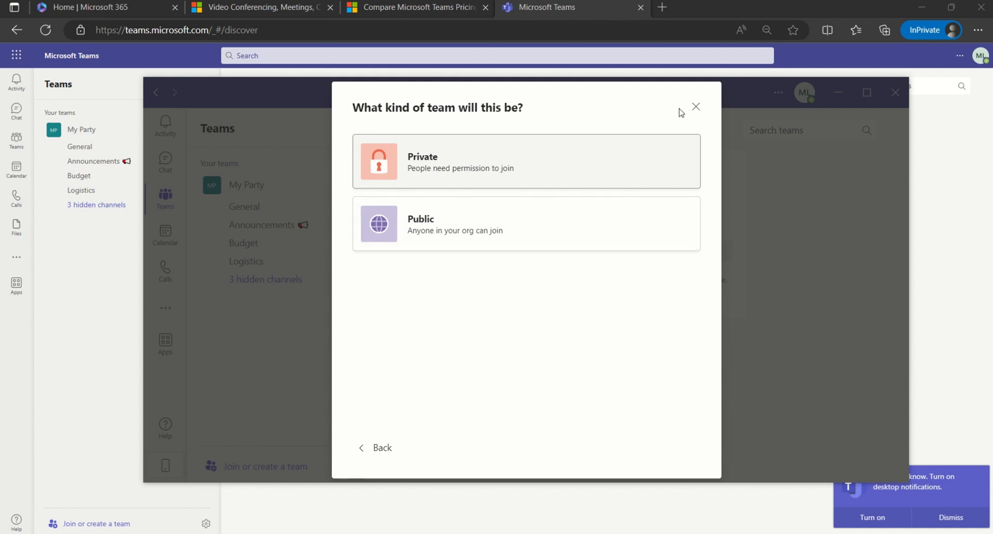
click(377, 448)
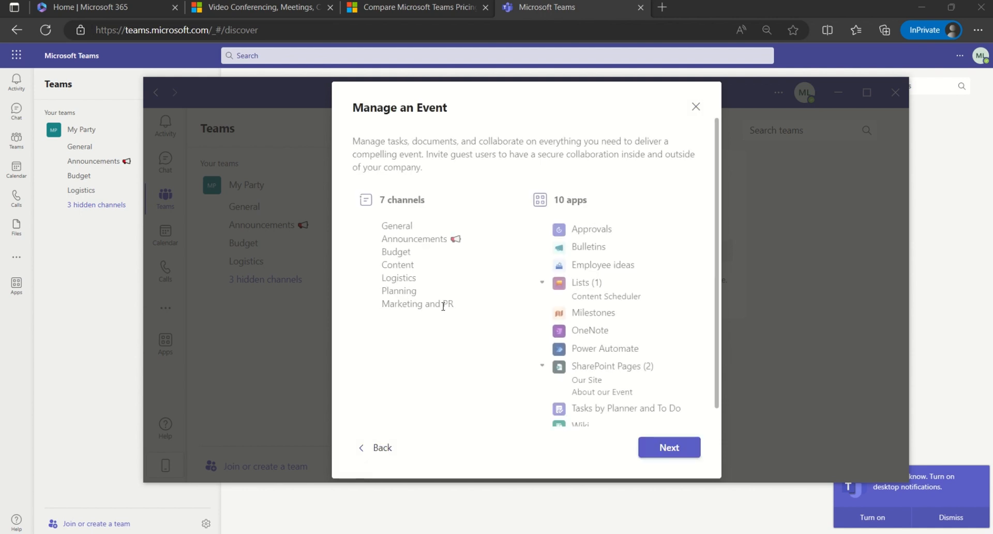
click(383, 448)
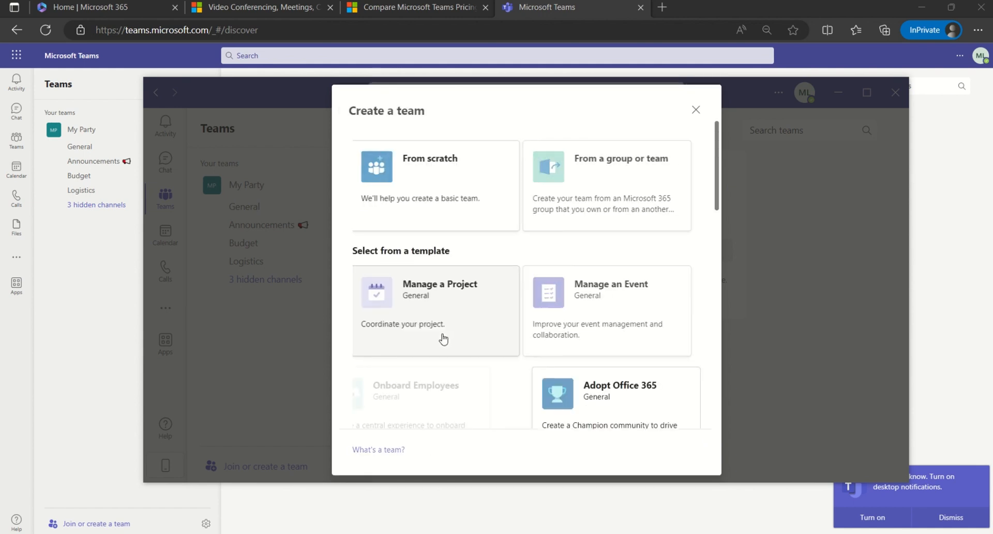
Examine the team types and org-wide team details for a team from scratch, and leave without creating it
click(451, 185)
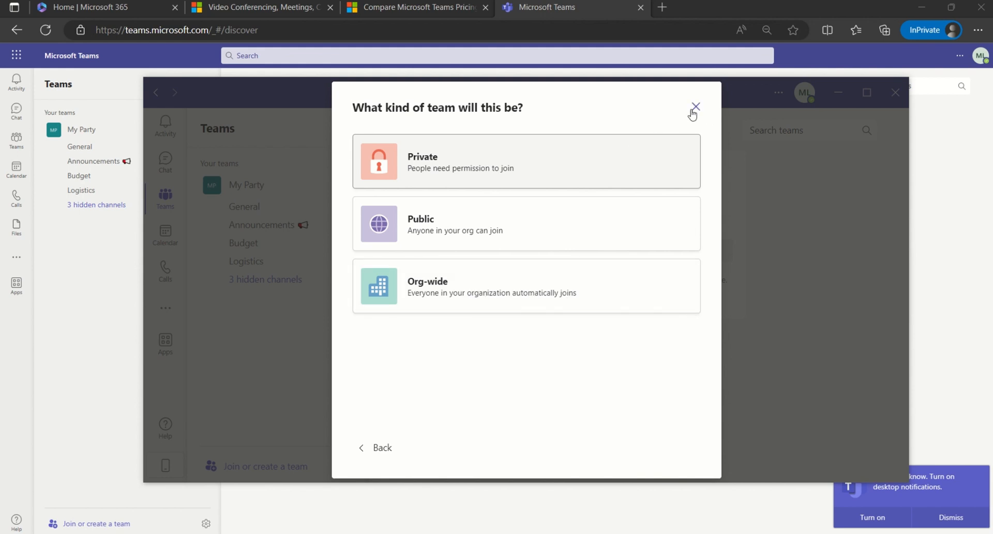
click(587, 304)
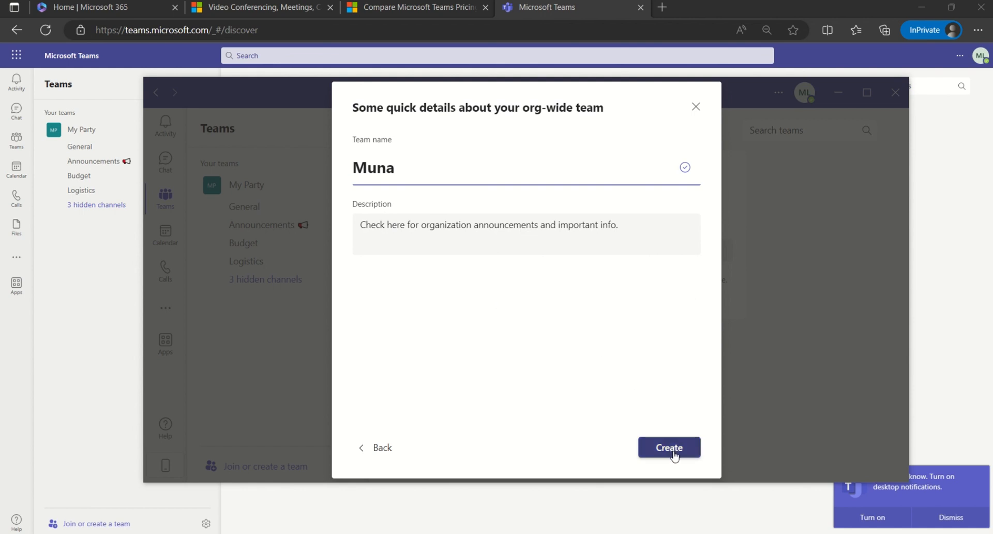
click(383, 450)
click(695, 106)
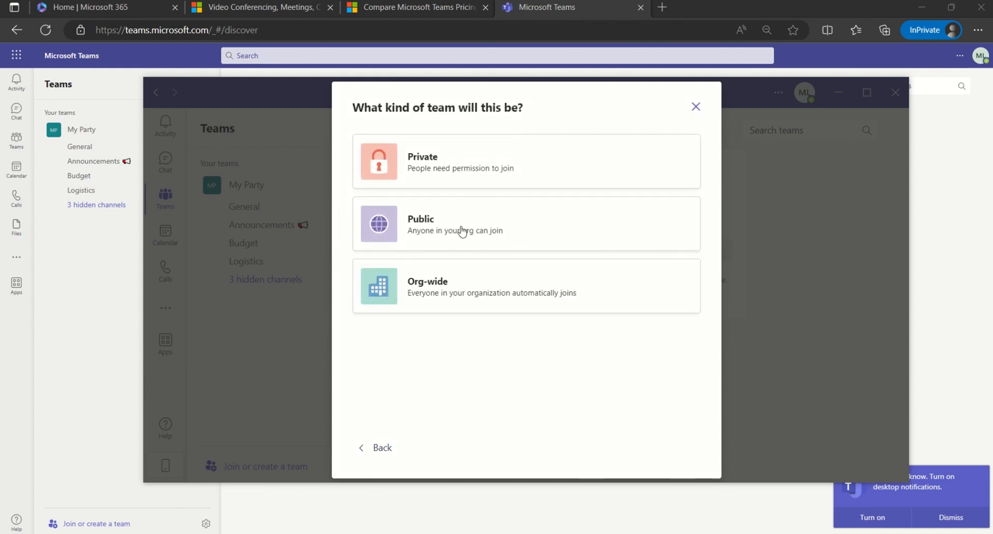
click(596, 312)
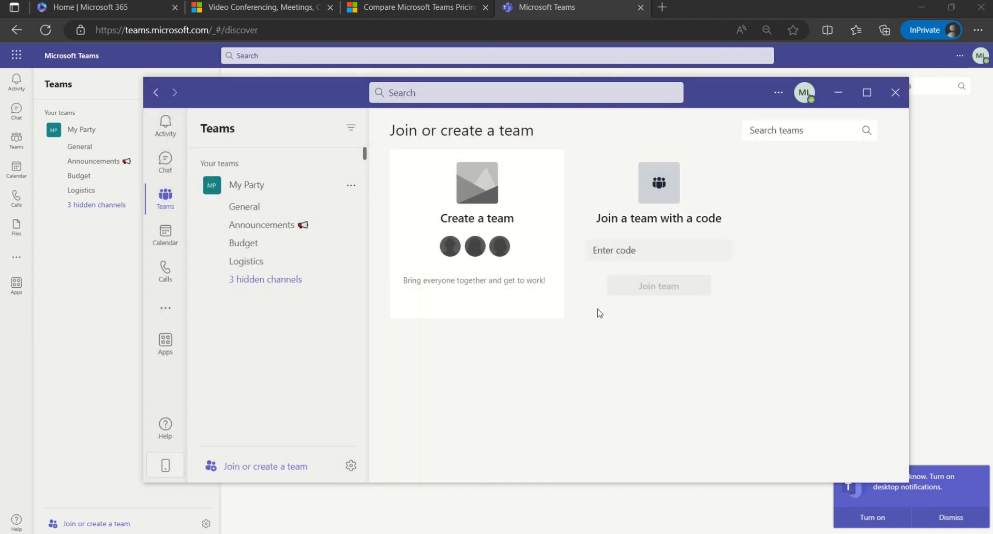
View the work-week schedule in the calendar
click(157, 239)
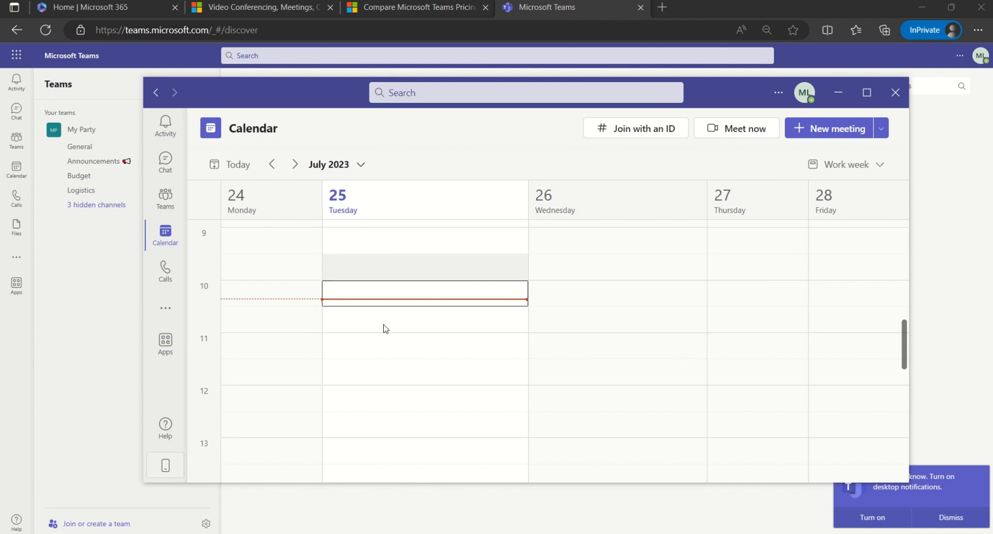
scroll(604, 308, down, 8)
scroll(627, 329, up, 8)
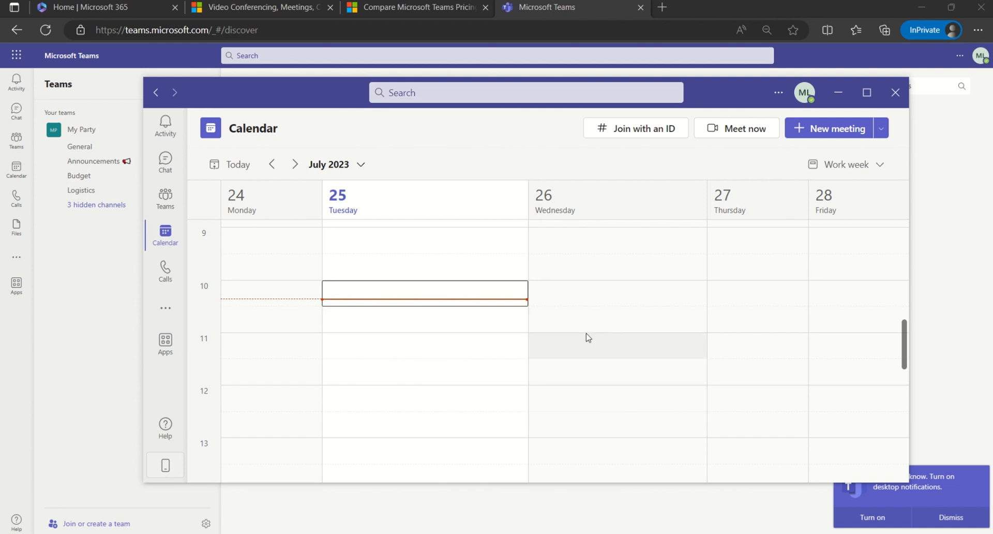
Start a new meeting and add two people from the organization as required attendees
click(836, 129)
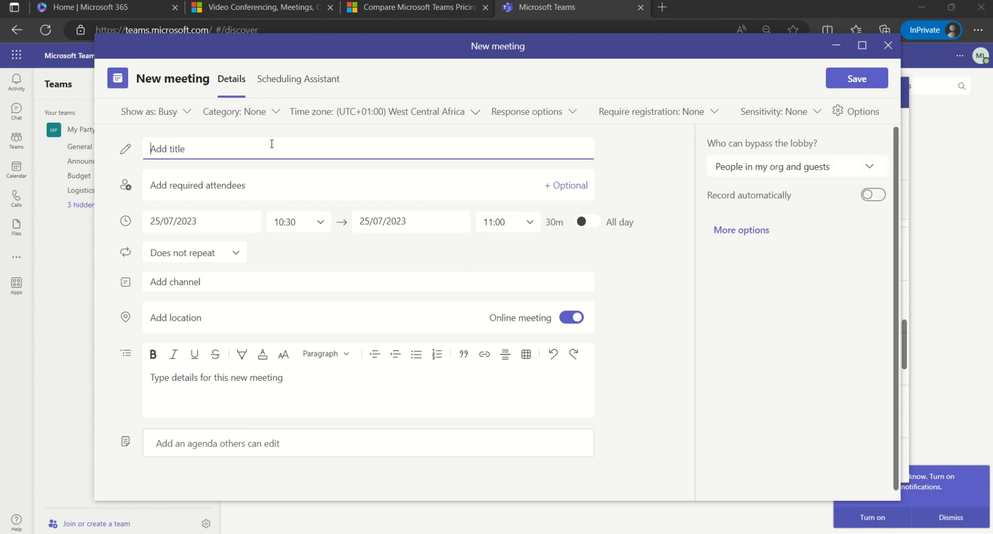
click(298, 187)
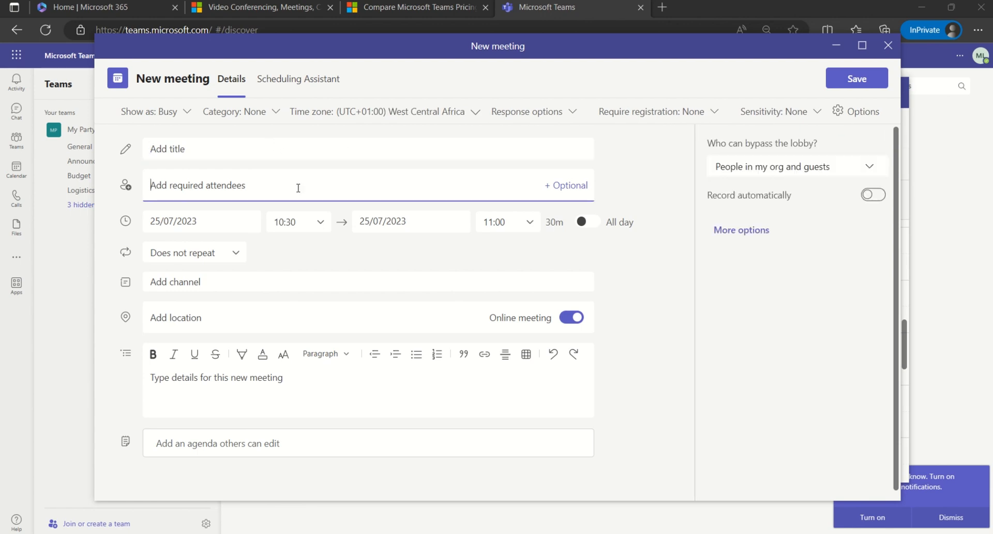
text(da)
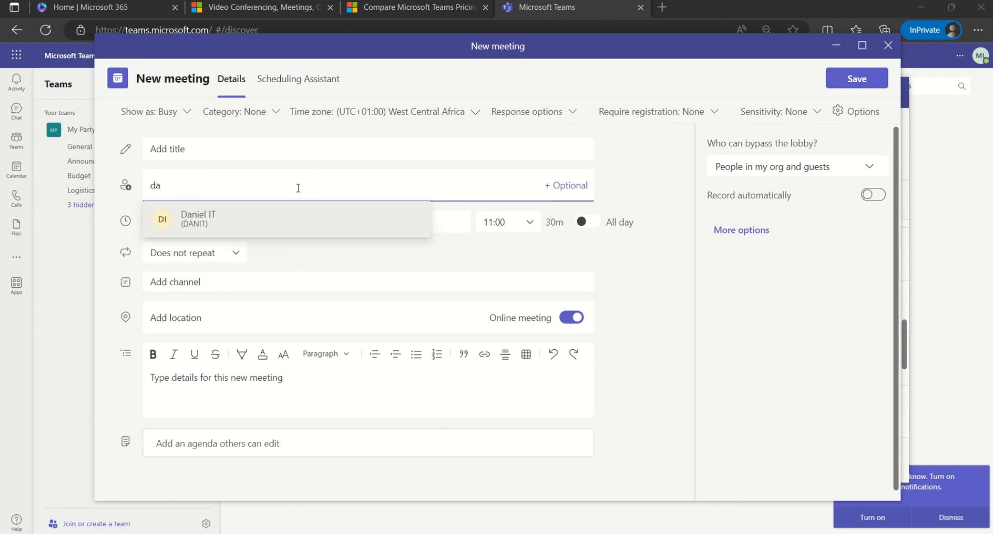
click(271, 216)
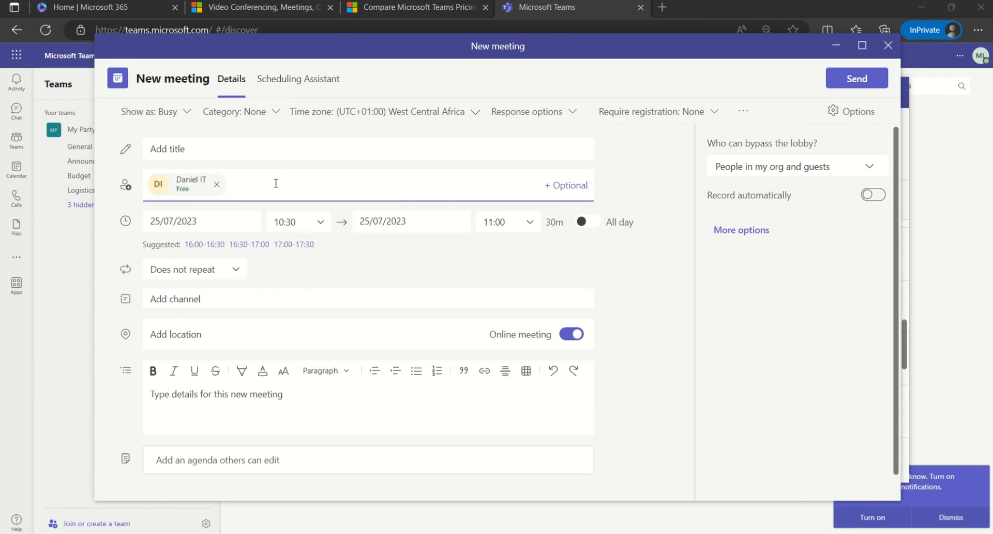
text(la)
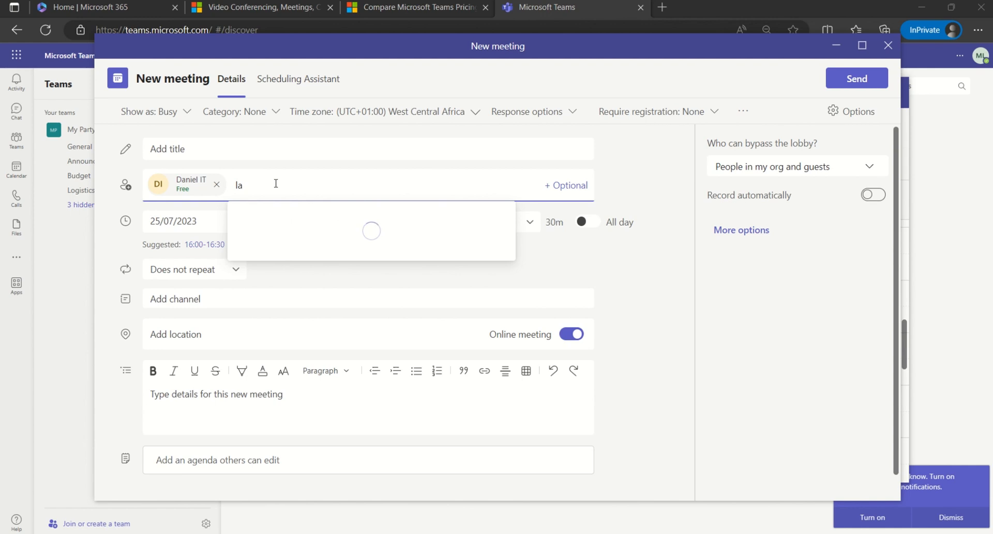
text(r)
key(BackSpace)
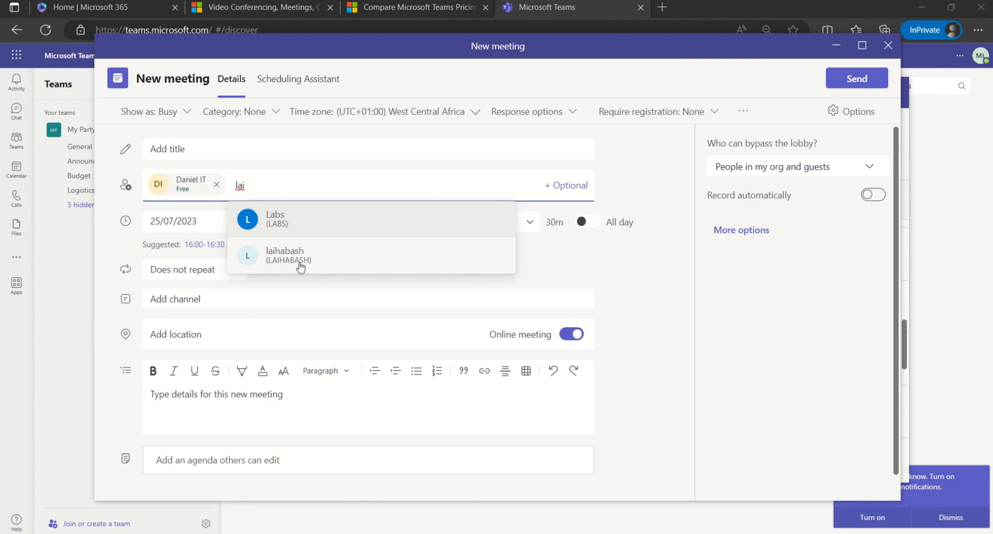
click(320, 264)
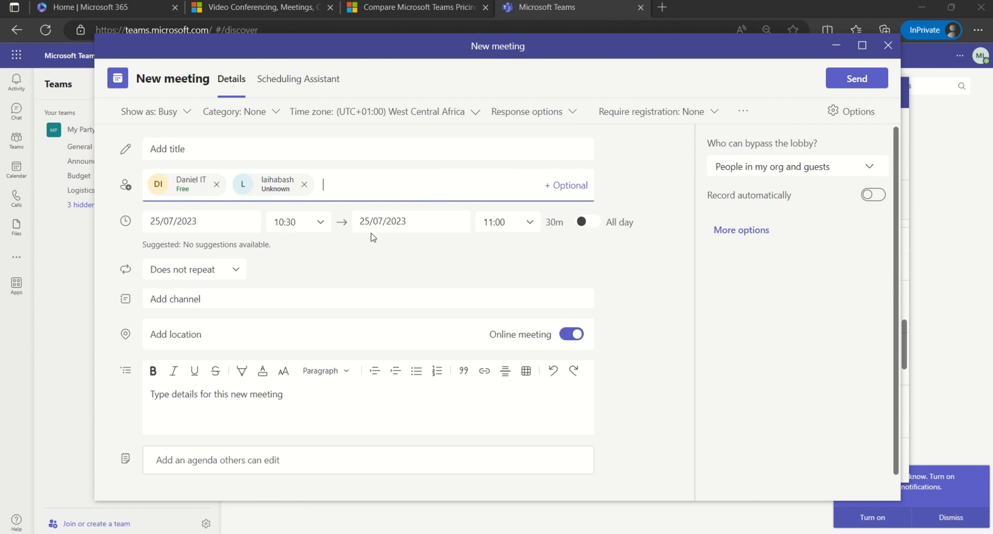
scroll(257, 278, down, 1)
scroll(257, 278, down, 1)
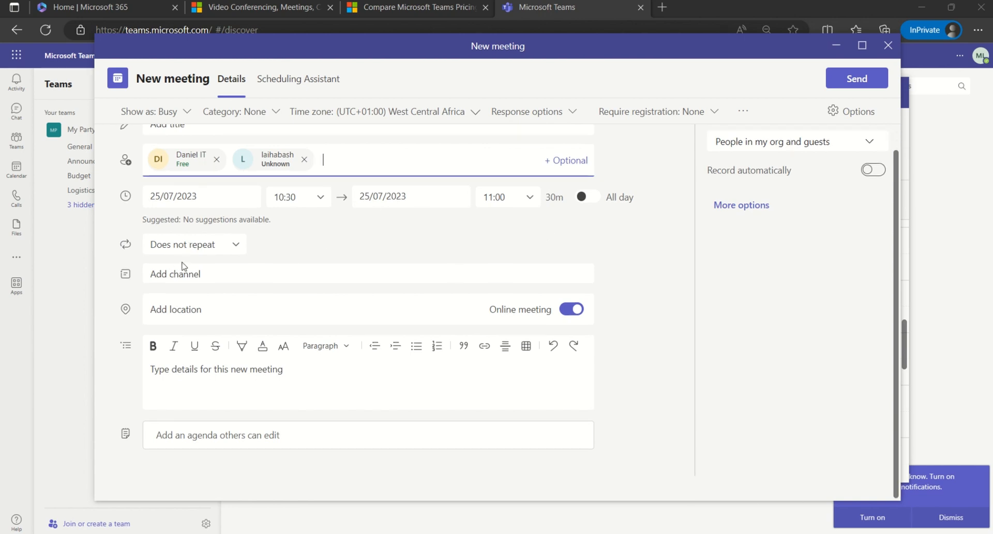
Assign the meeting to the Logistics channel of the My Party team and send the invitation
click(219, 276)
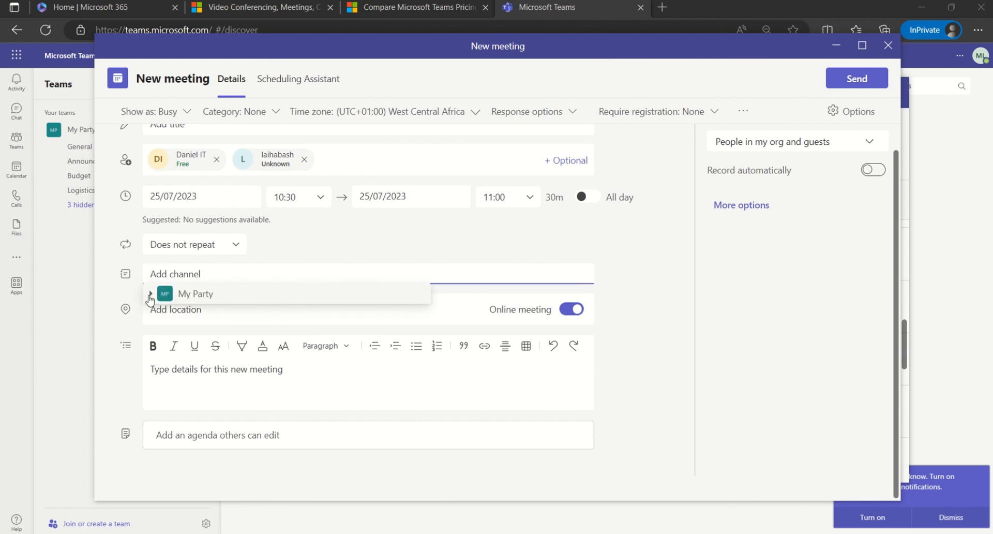
click(151, 293)
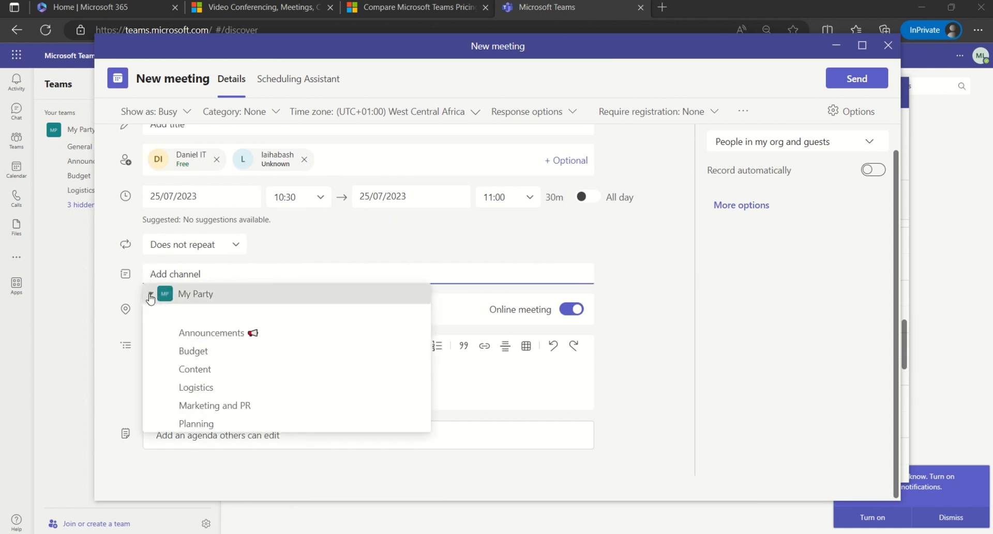
click(215, 388)
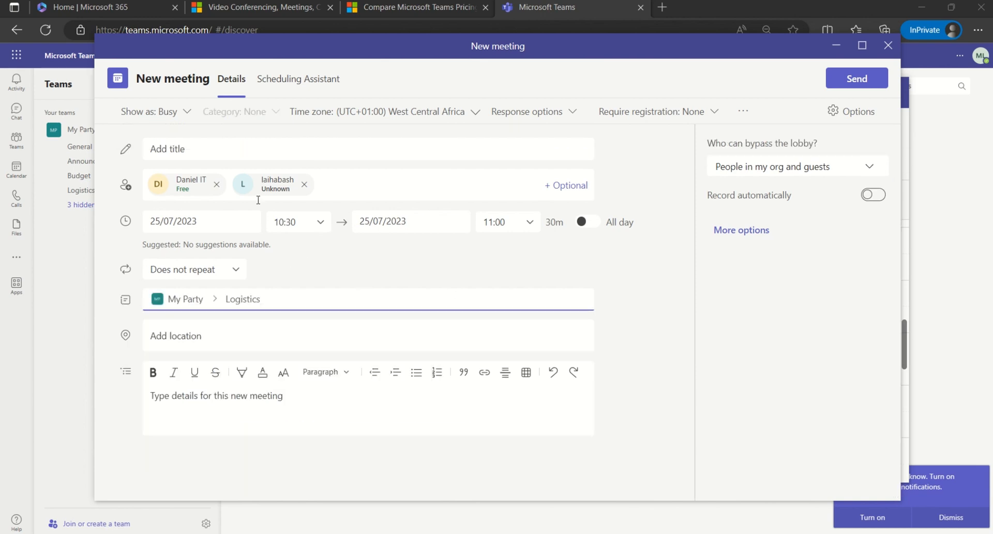
click(266, 414)
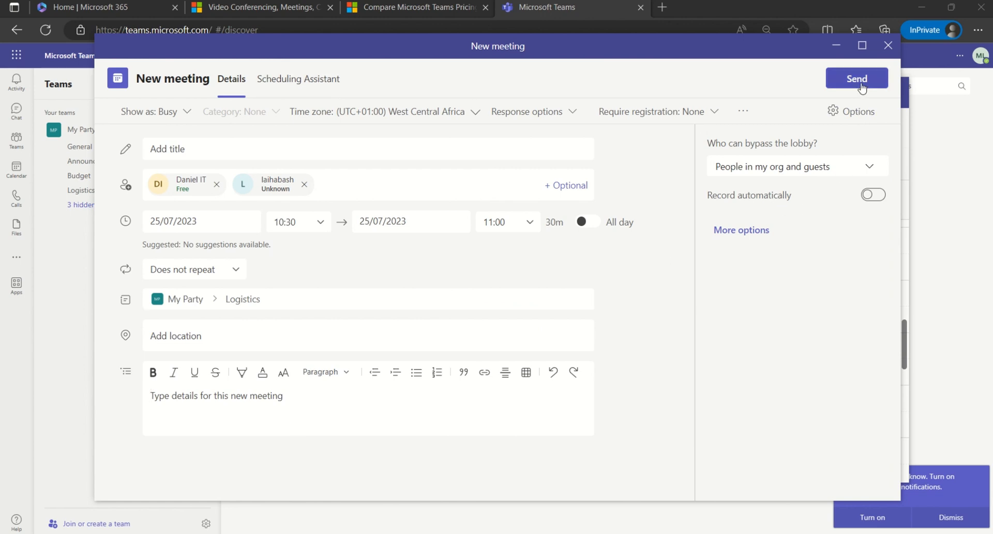
click(888, 46)
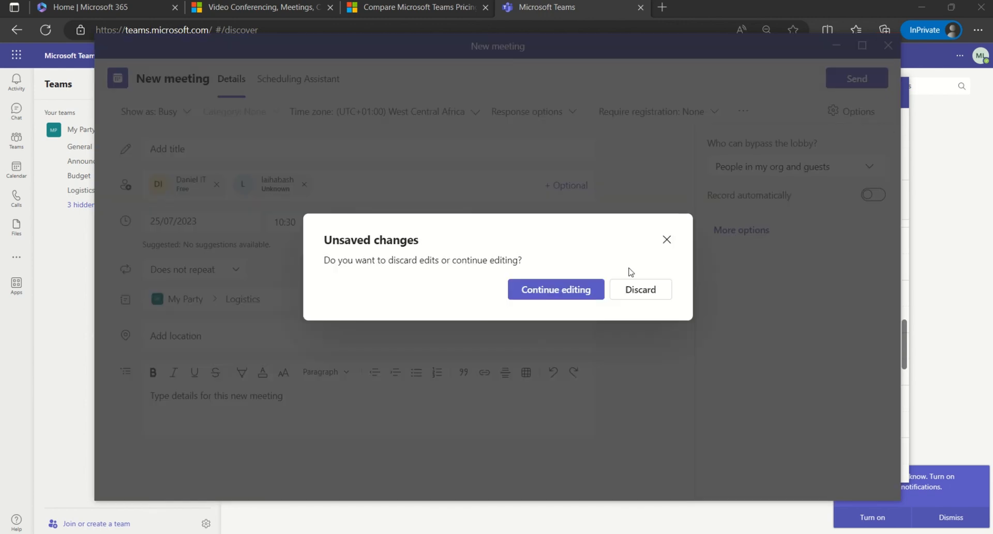
click(592, 290)
click(872, 88)
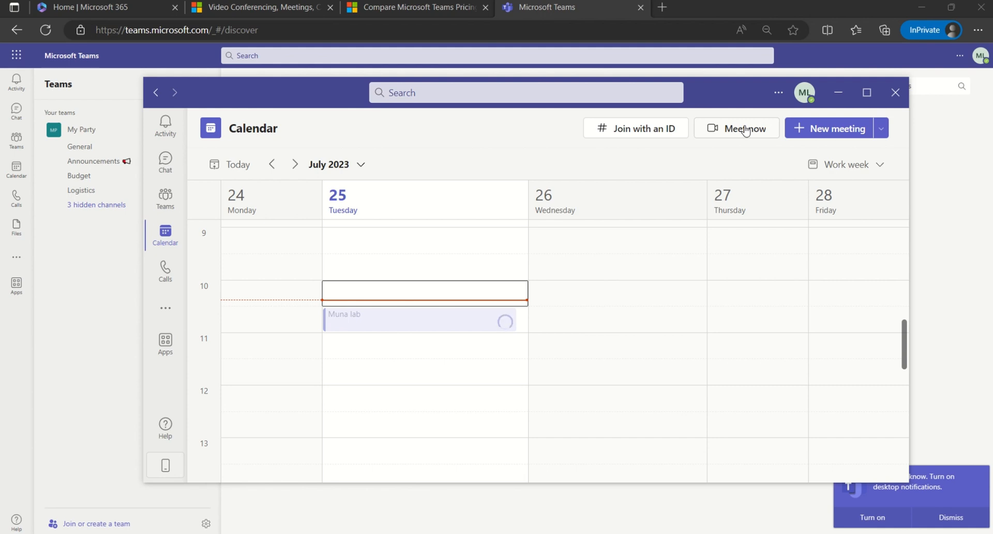
Start an instant meeting and join it after viewing the avatar and video effects options
click(745, 130)
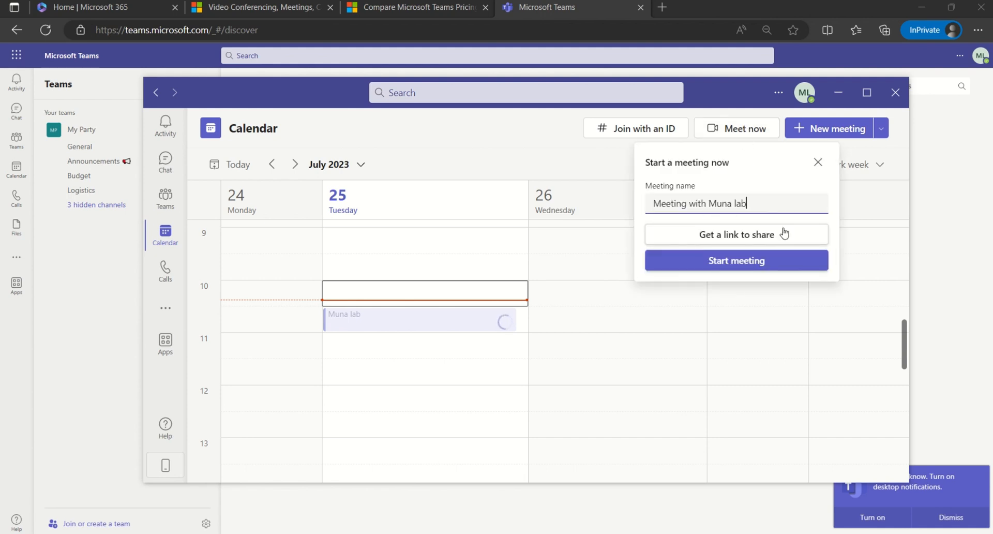
click(762, 266)
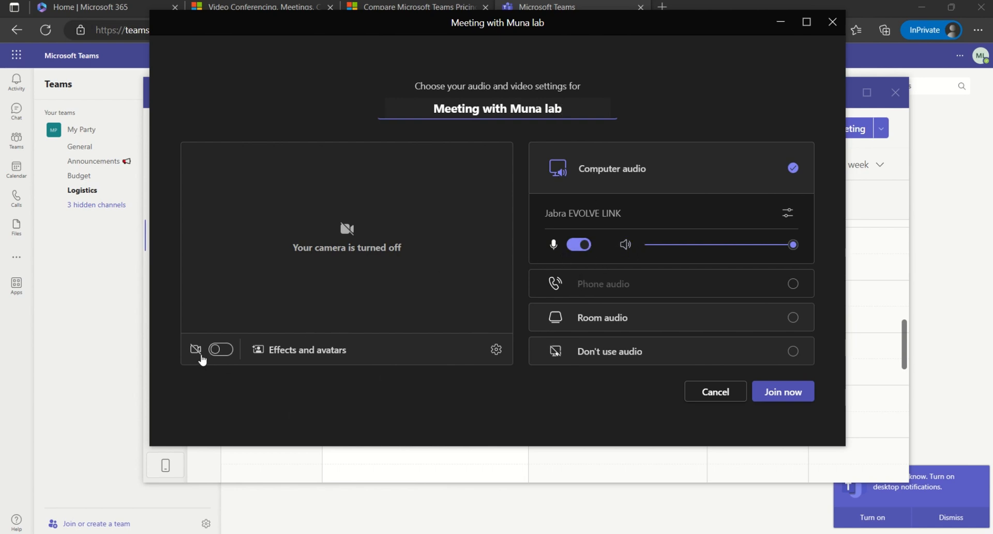
click(312, 354)
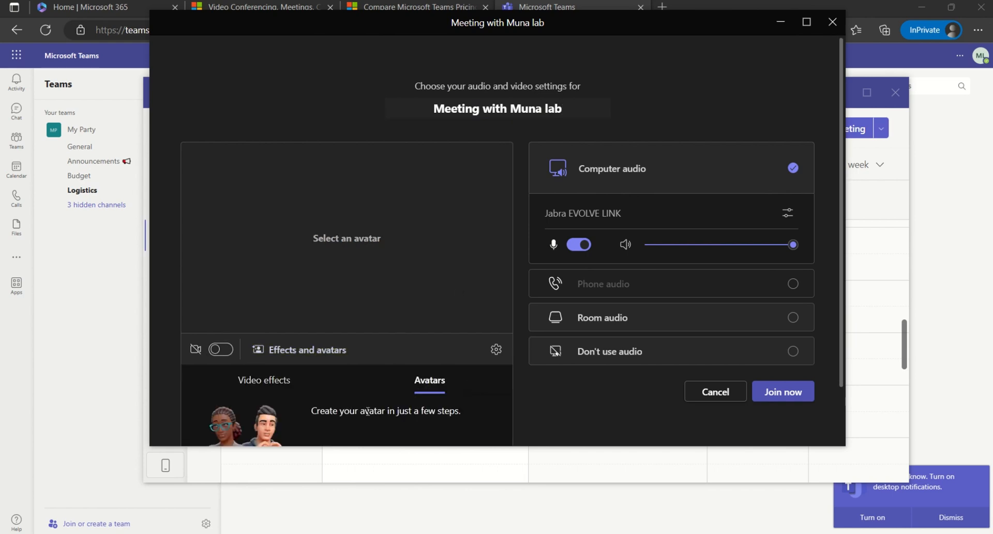
scroll(370, 408, down, 1)
click(264, 320)
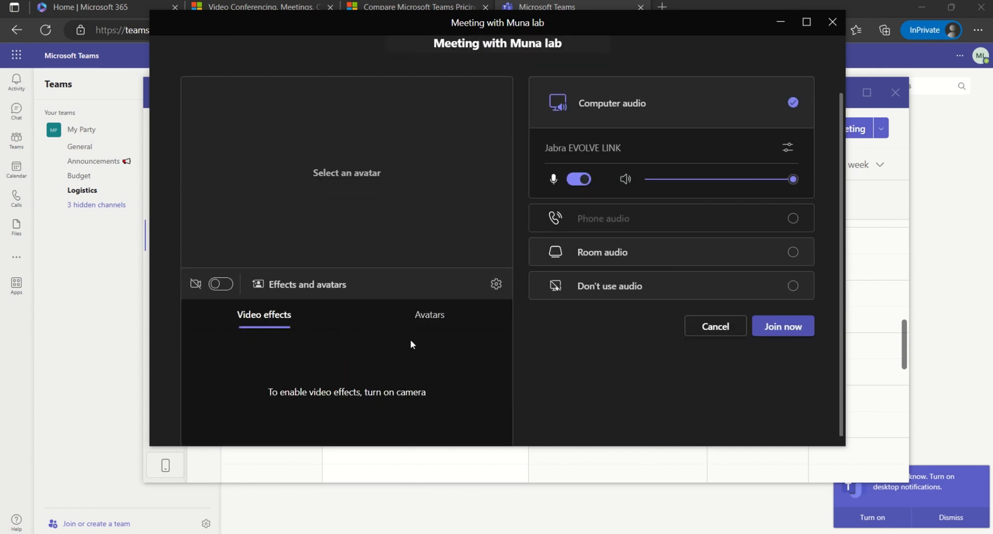
scroll(478, 368, down, 1)
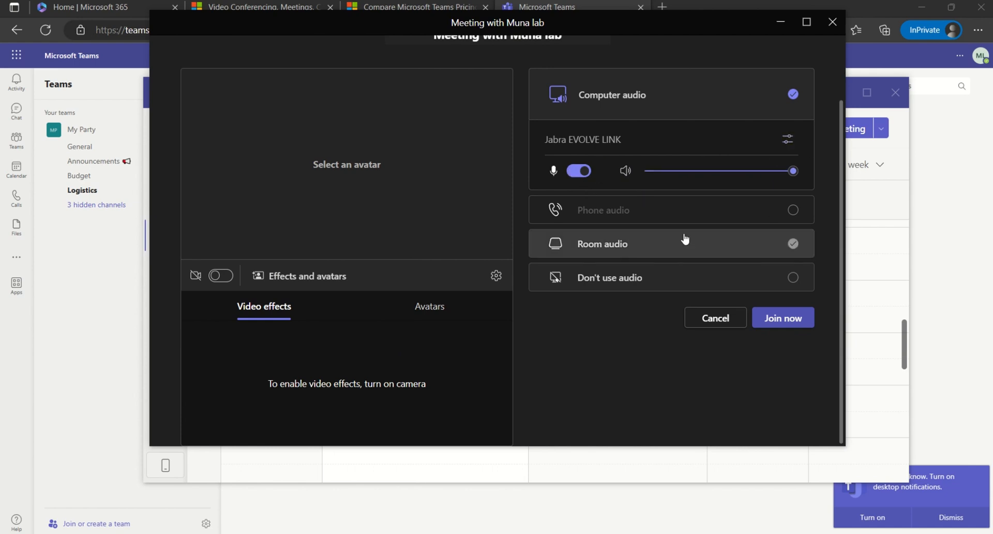
click(801, 324)
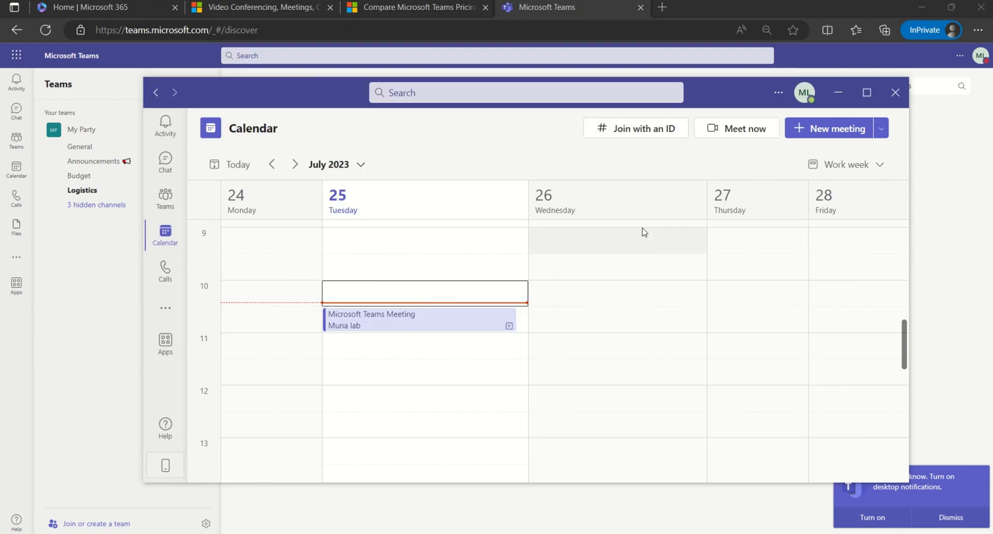
View the phone section of the calls area and filter the call history to voicemail
scroll(362, 269, down, 1)
click(174, 272)
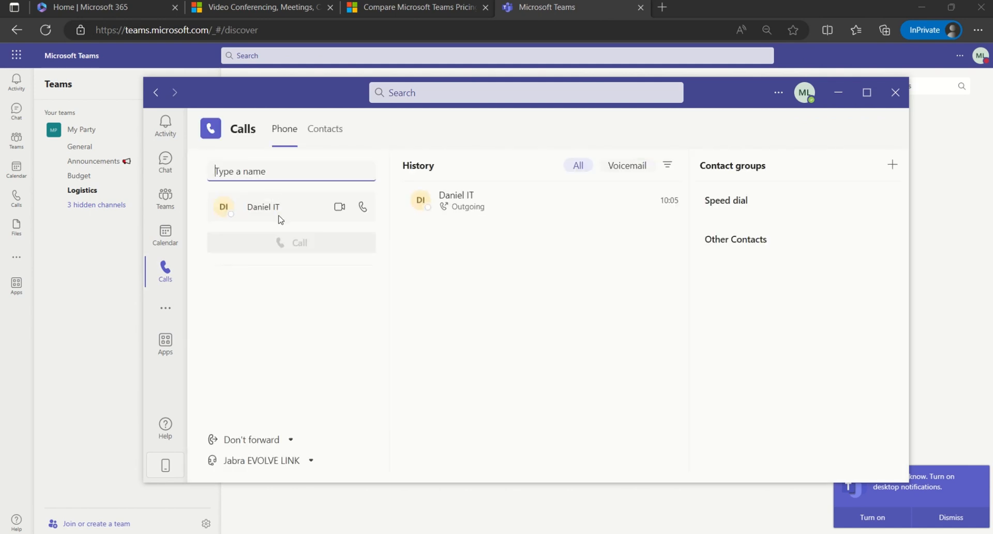
click(317, 148)
click(284, 132)
click(623, 166)
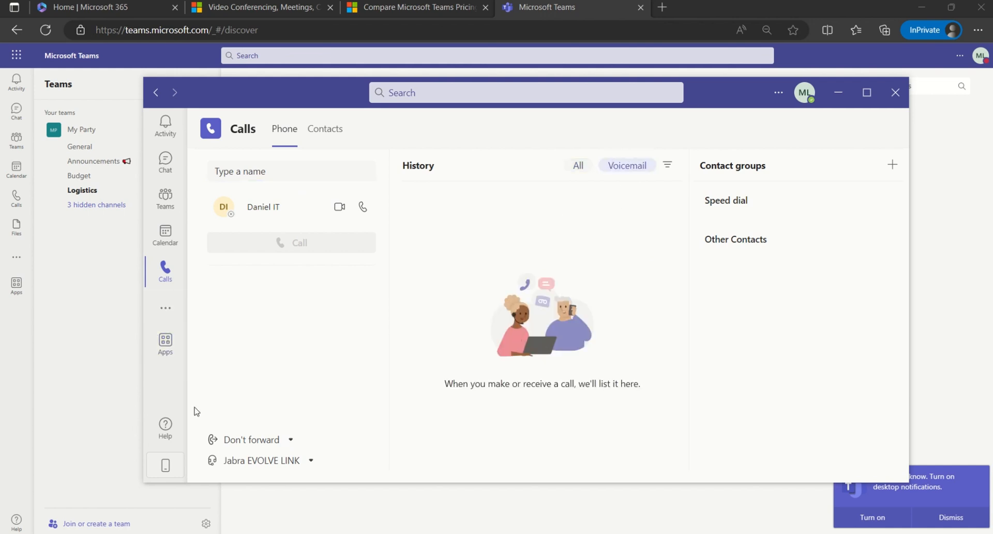
Try the Dark theme in the general settings and set the app theme to High contrast
click(778, 94)
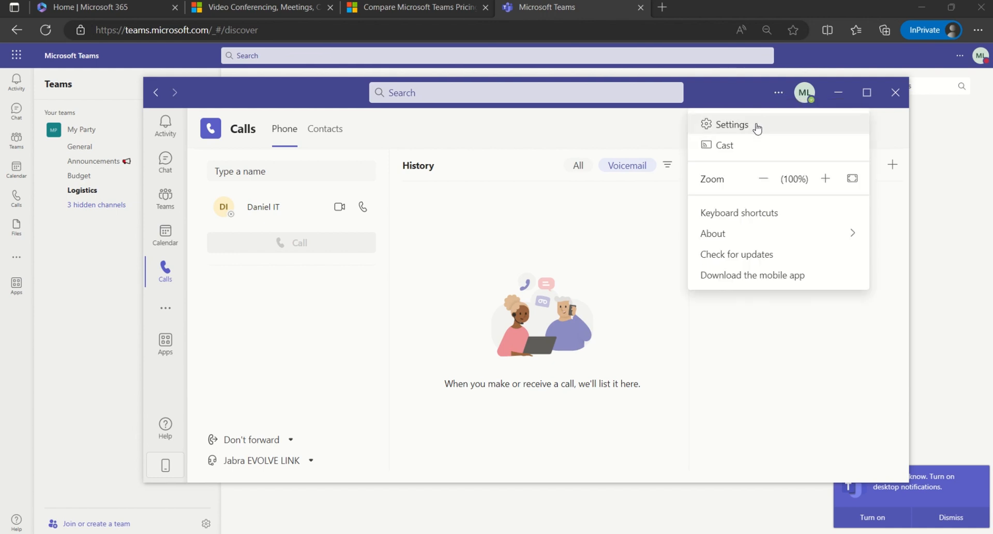
click(757, 127)
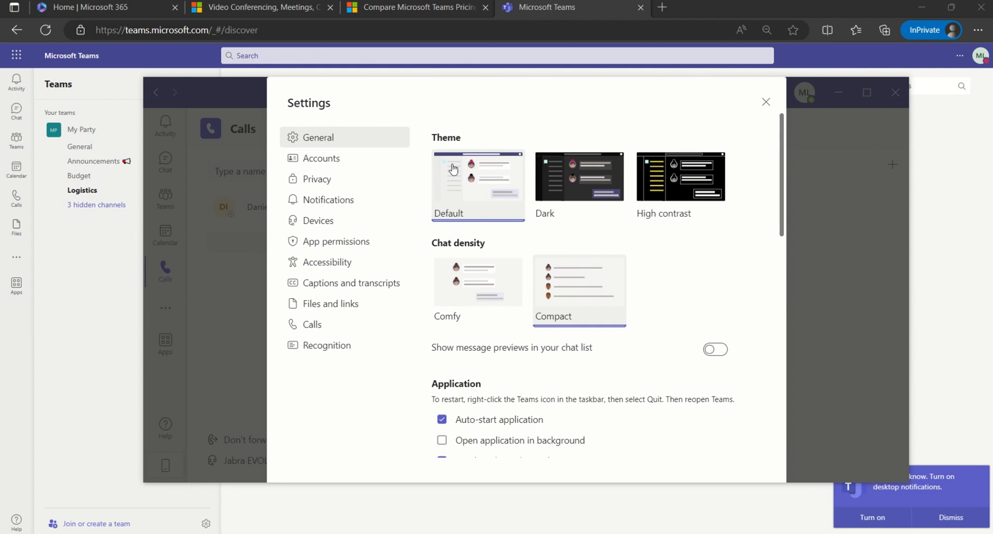
click(590, 193)
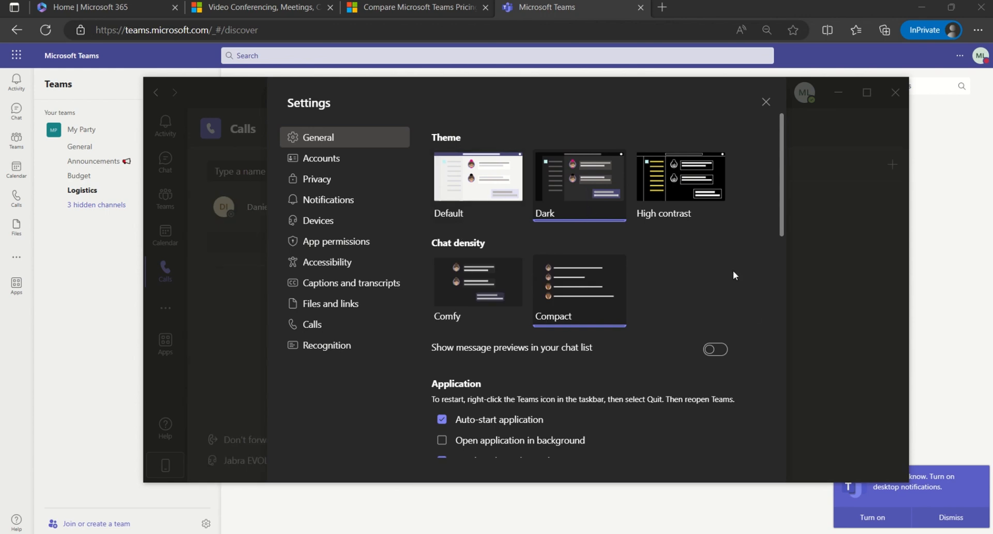
click(673, 190)
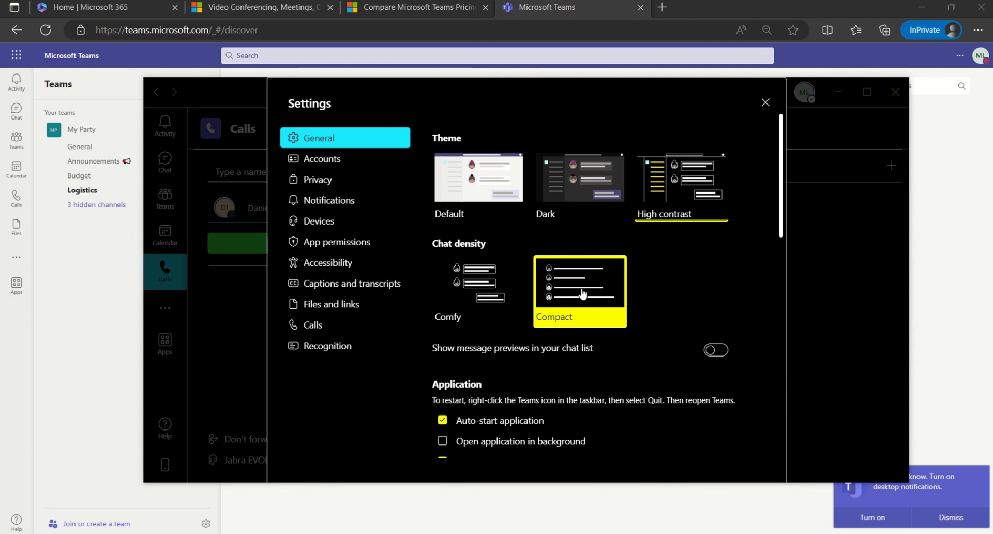
click(765, 102)
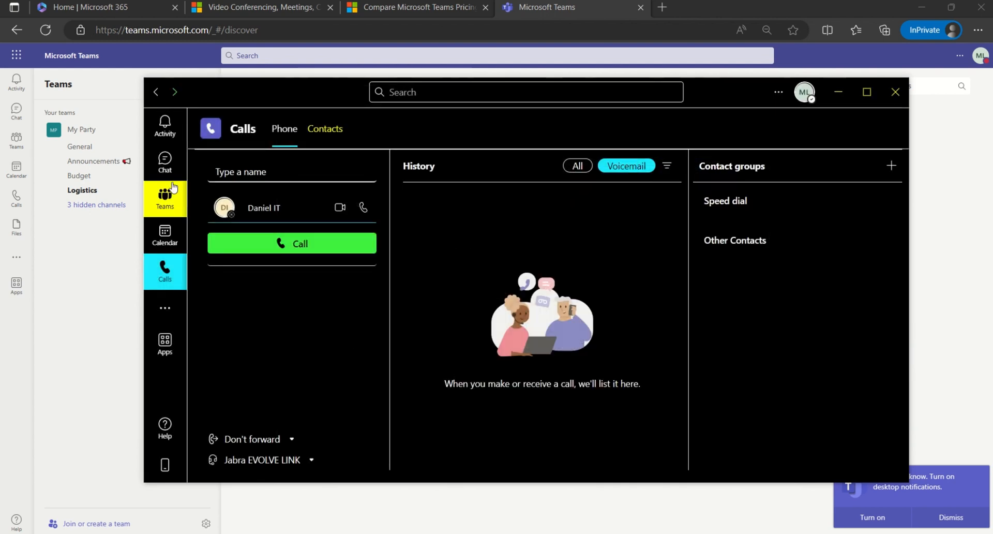
Open the recent one-to-one chat and set the chat density to Comfy in the general settings
click(165, 161)
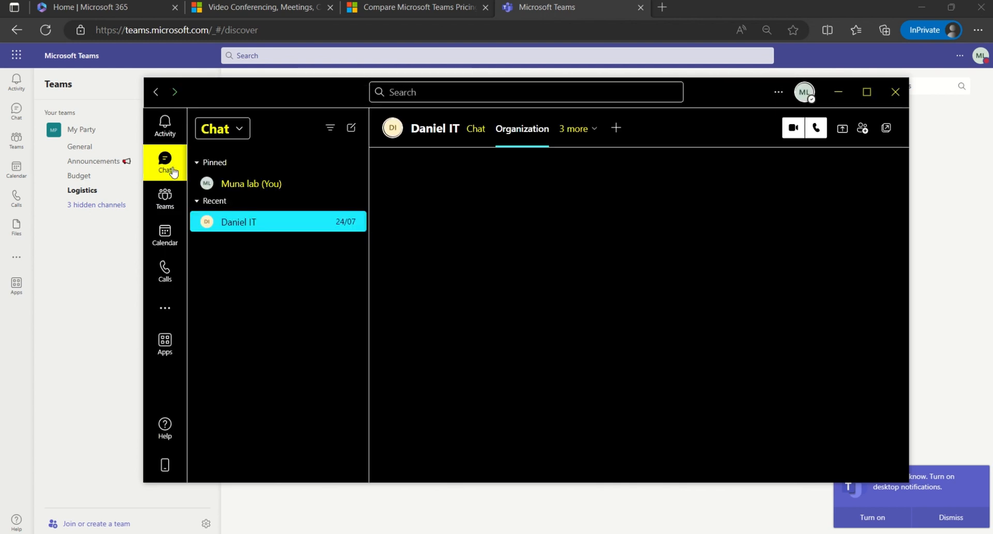
click(257, 220)
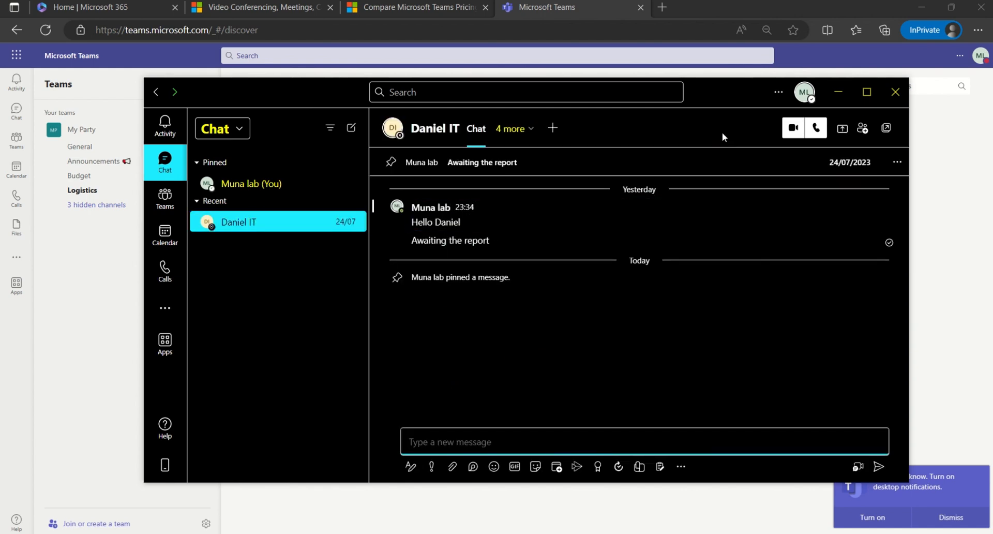
click(778, 91)
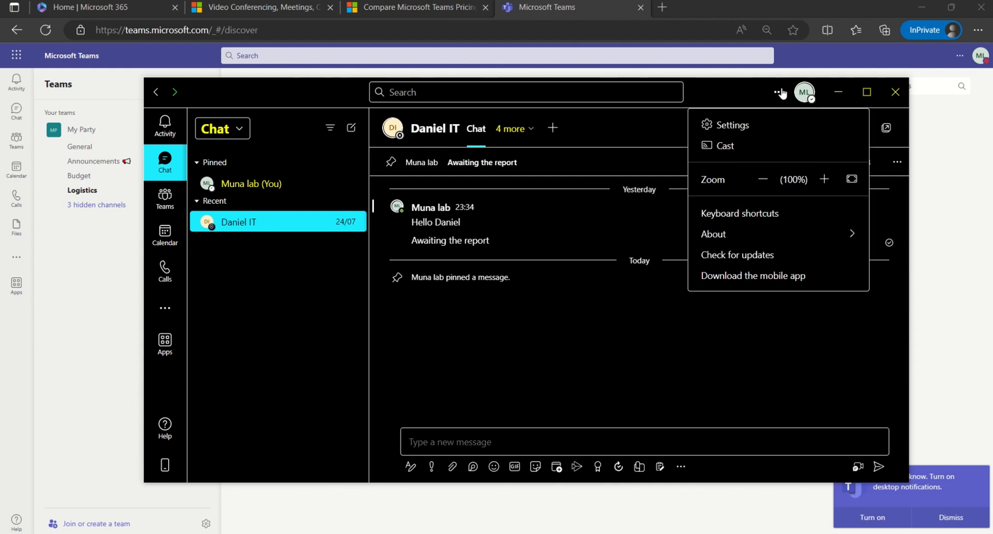
click(735, 130)
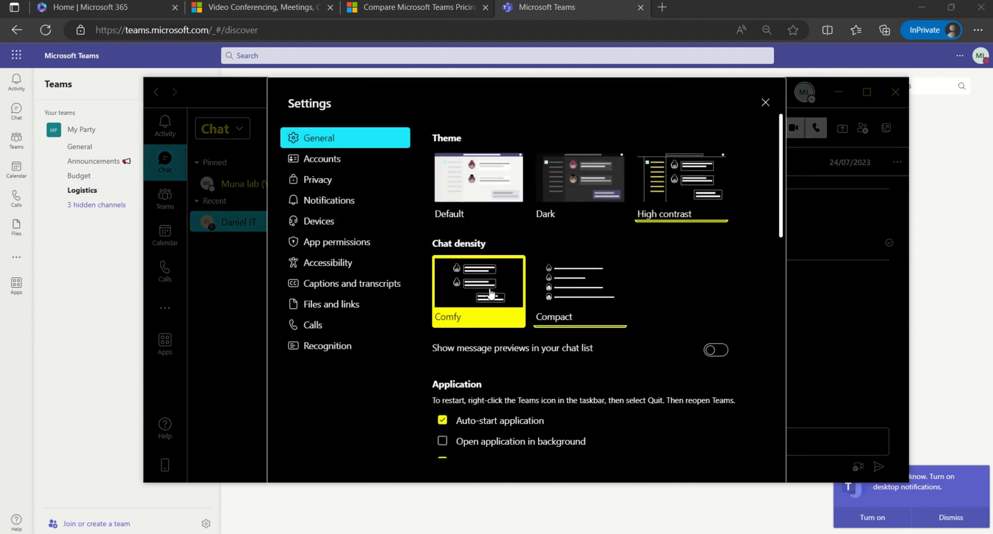
click(765, 102)
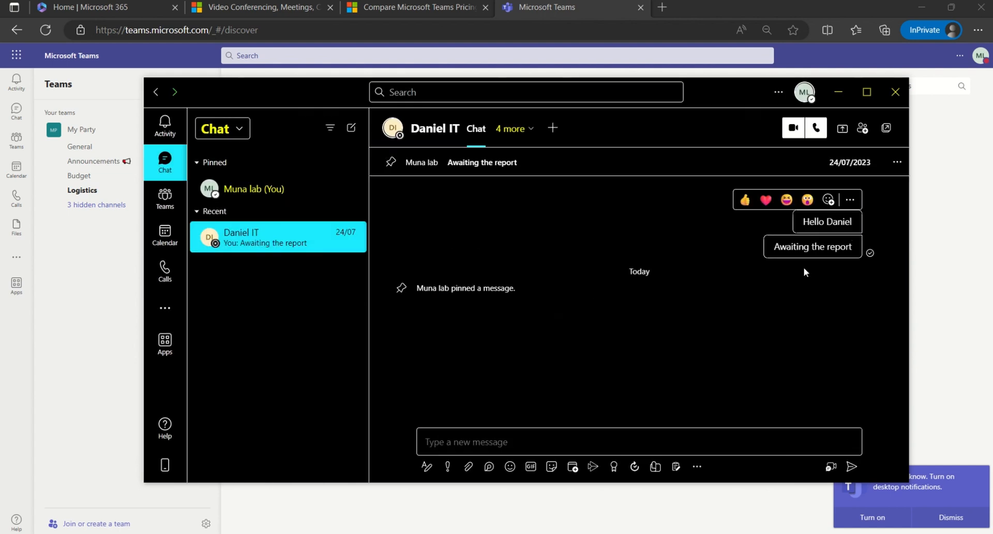
mouse_move(847, 255)
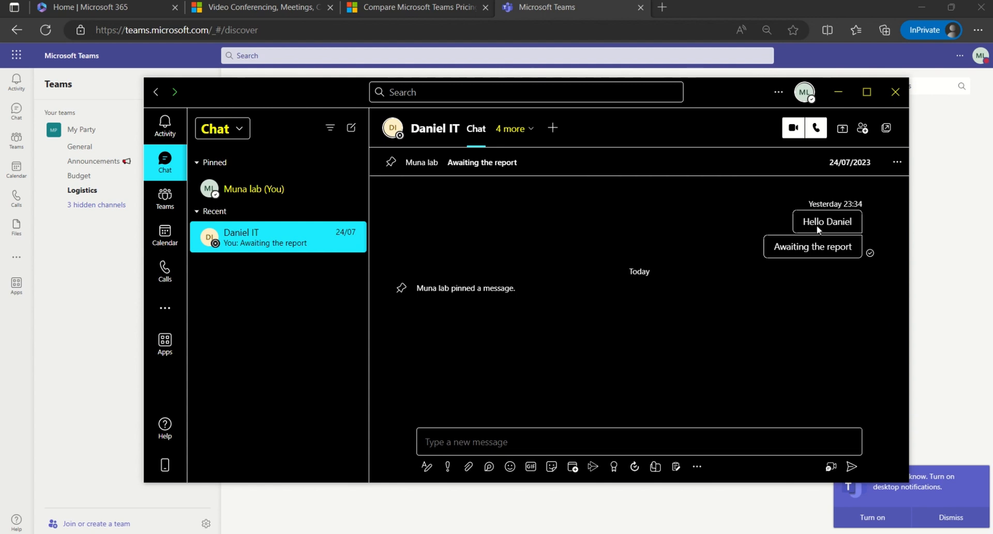
Examine the general settings for application behavior, new chat windows, language and delegation, and leave them
click(772, 95)
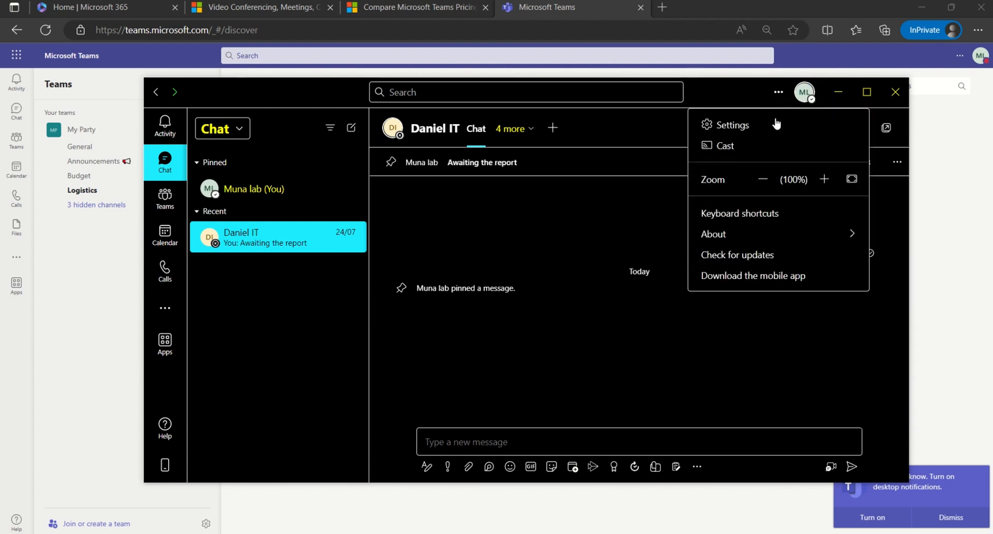
click(732, 118)
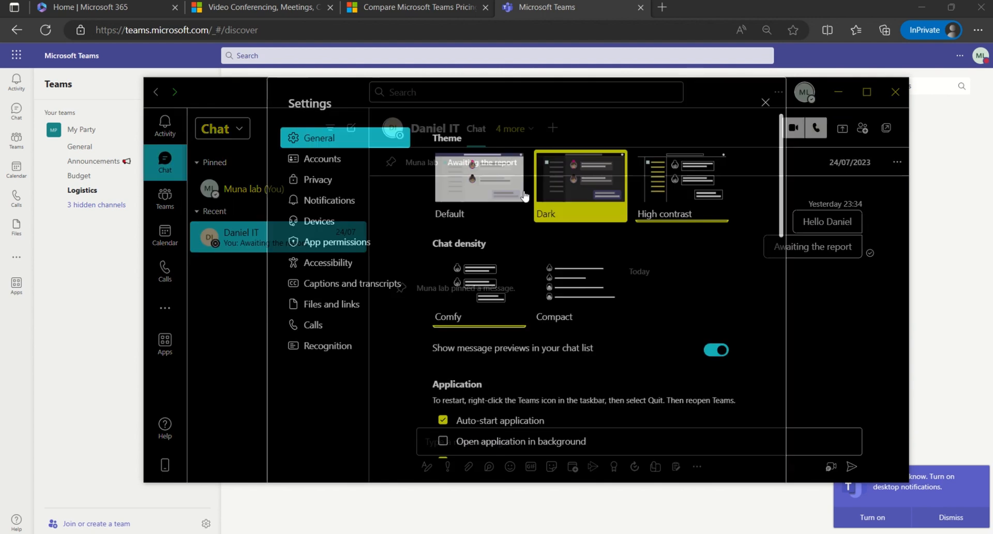
scroll(522, 236, down, 3)
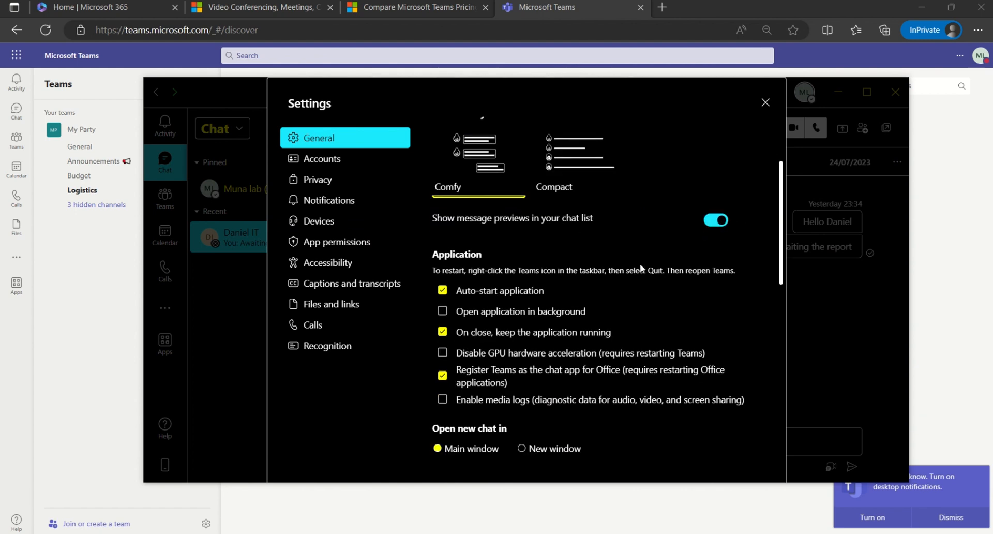
scroll(476, 279, down, 1)
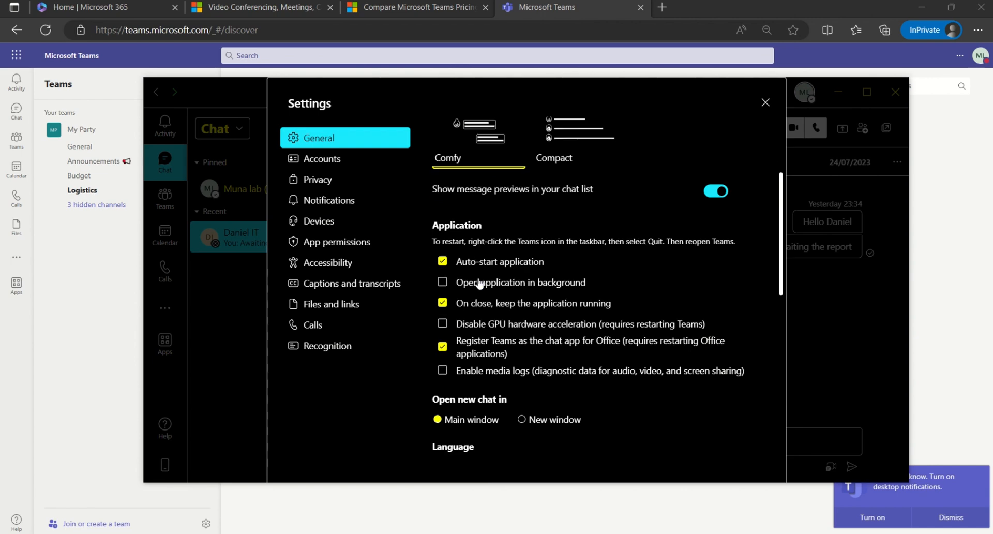
scroll(586, 260, down, 1)
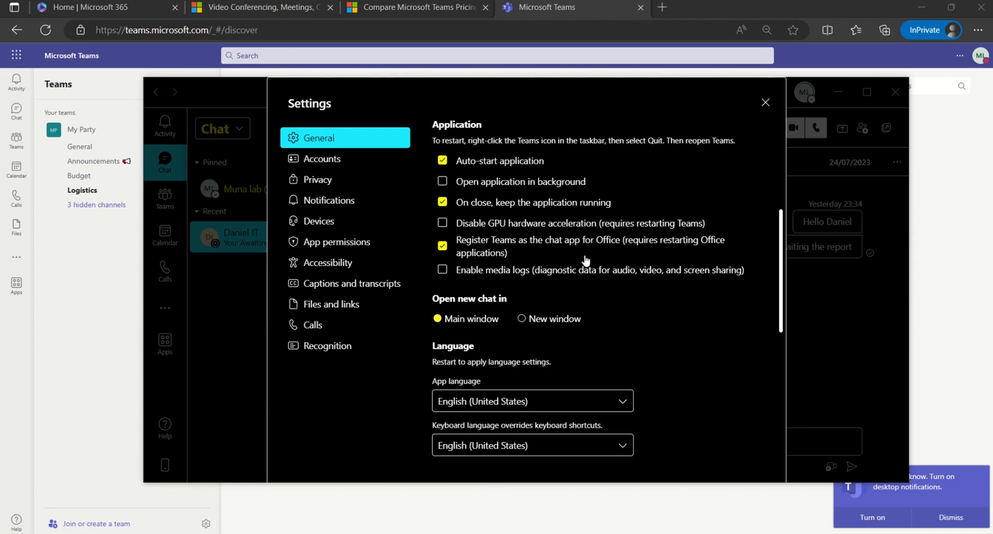
scroll(522, 260, down, 1)
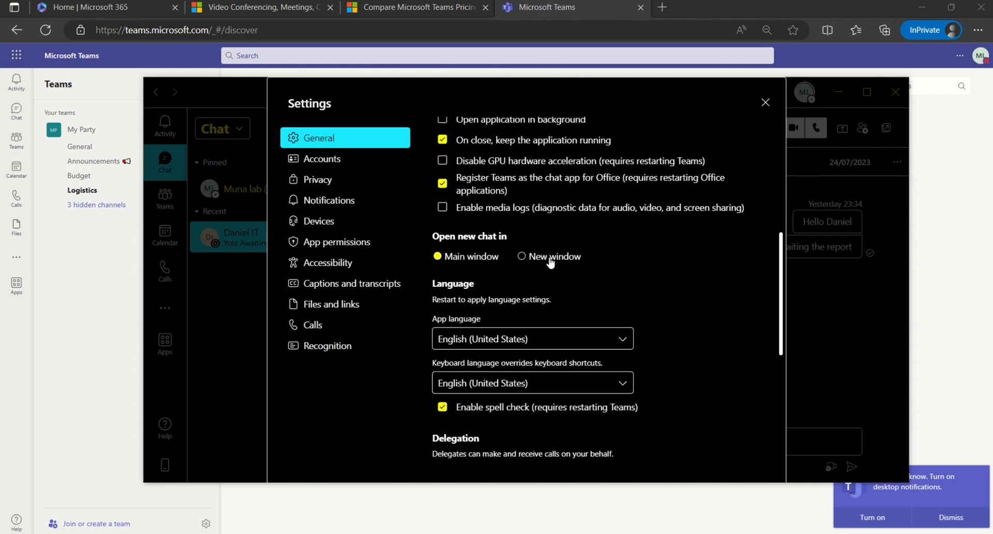
scroll(497, 222, down, 1)
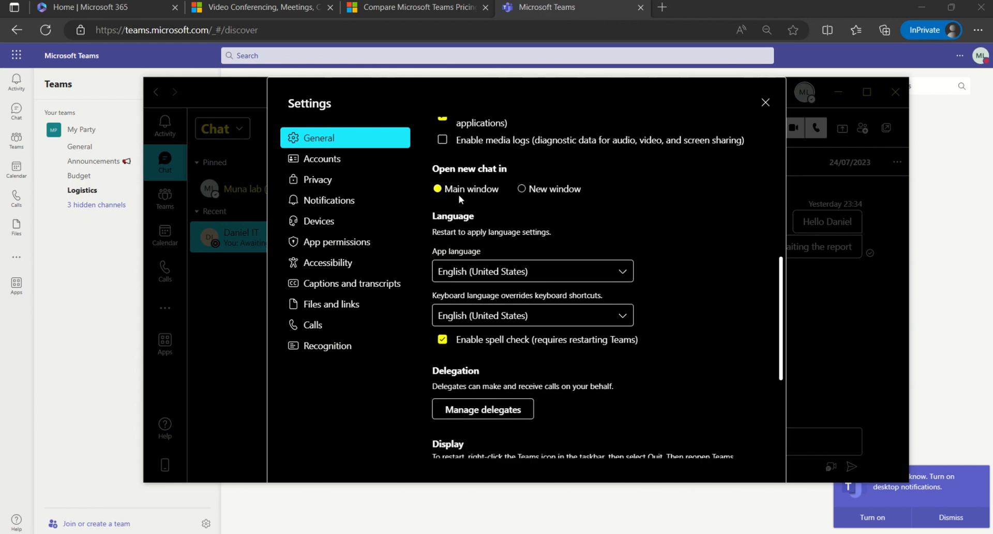
click(765, 103)
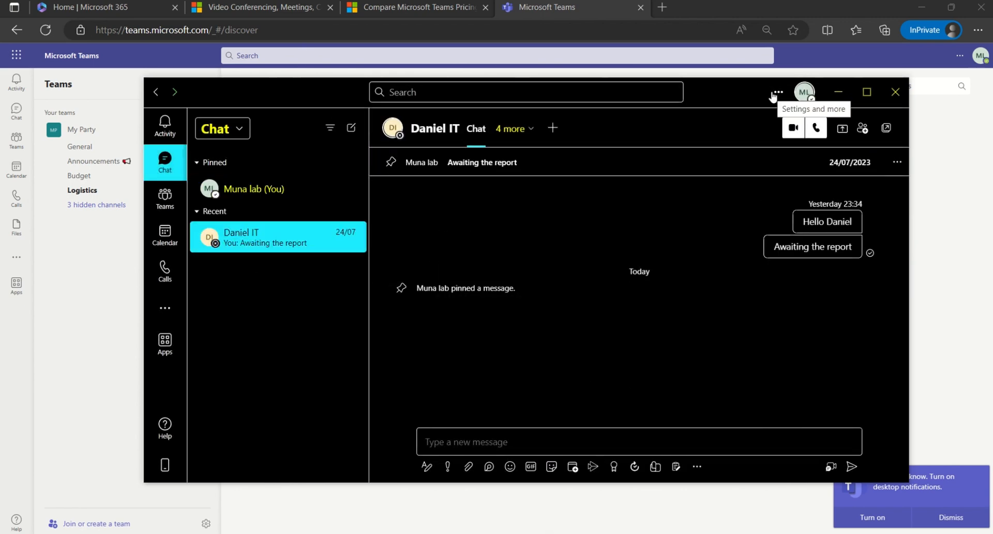
Pop out the recent one-to-one chat into its own window
mouse_move(342, 251)
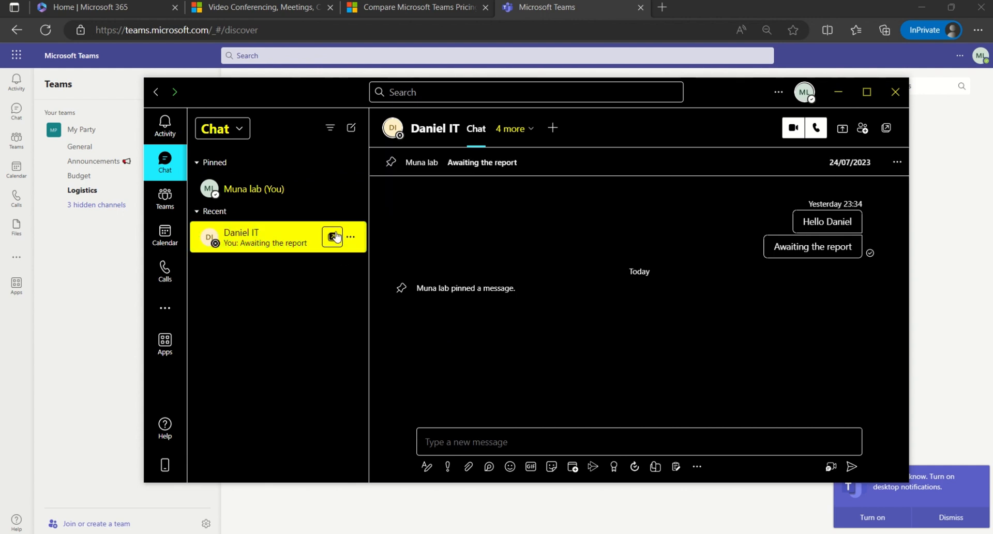
click(336, 236)
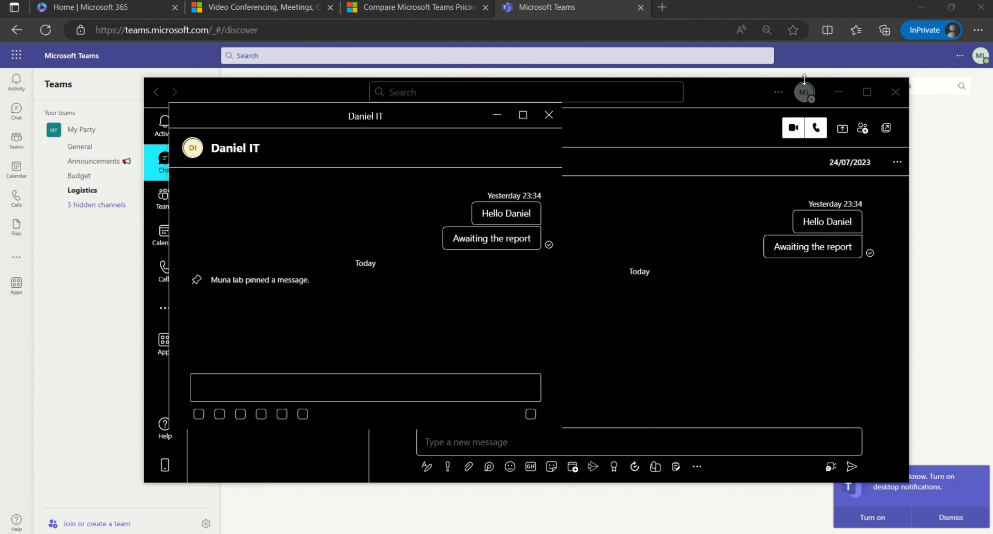
Examine the delegate settings for people you support and your own delegates, and return to the general settings
click(779, 97)
click(745, 126)
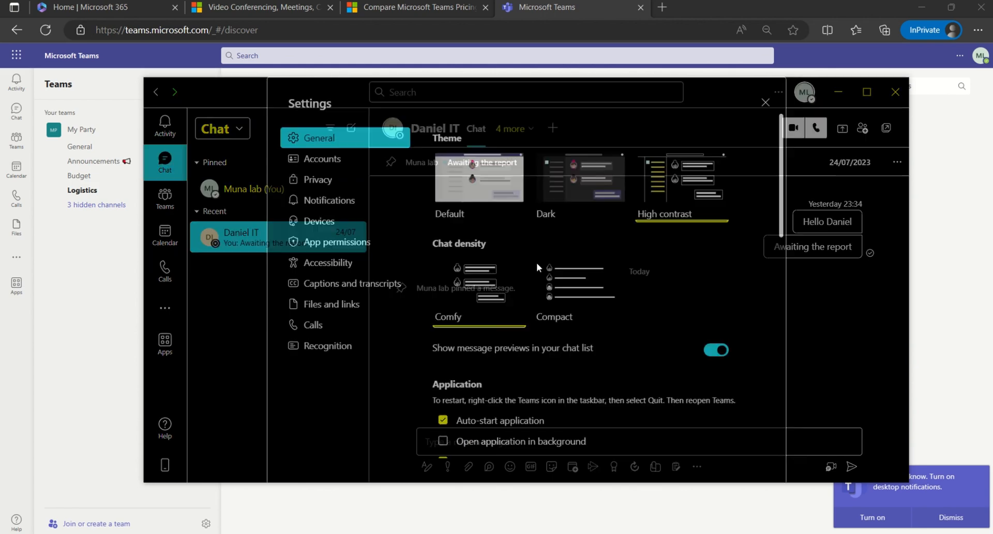
scroll(538, 279, down, 10)
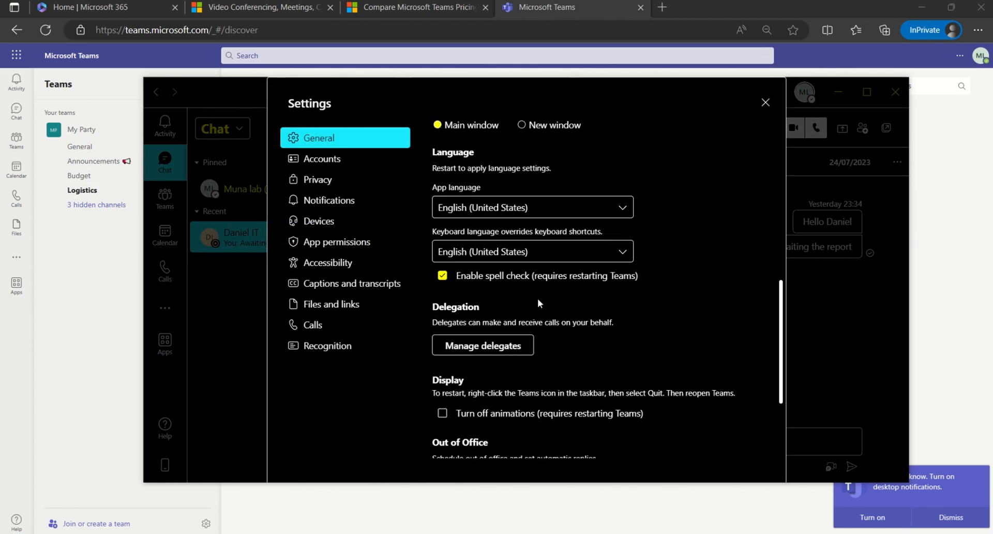
scroll(543, 274, down, 5)
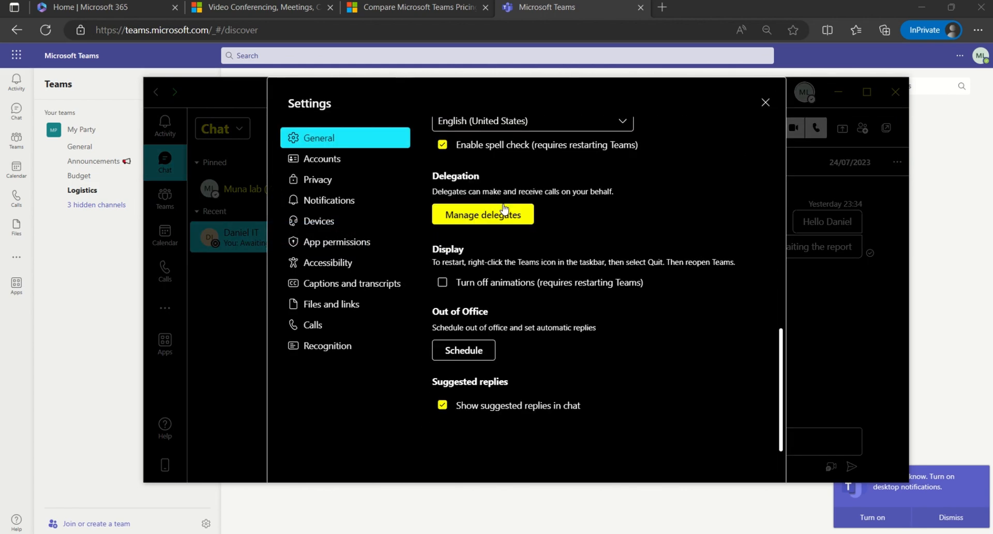
click(496, 221)
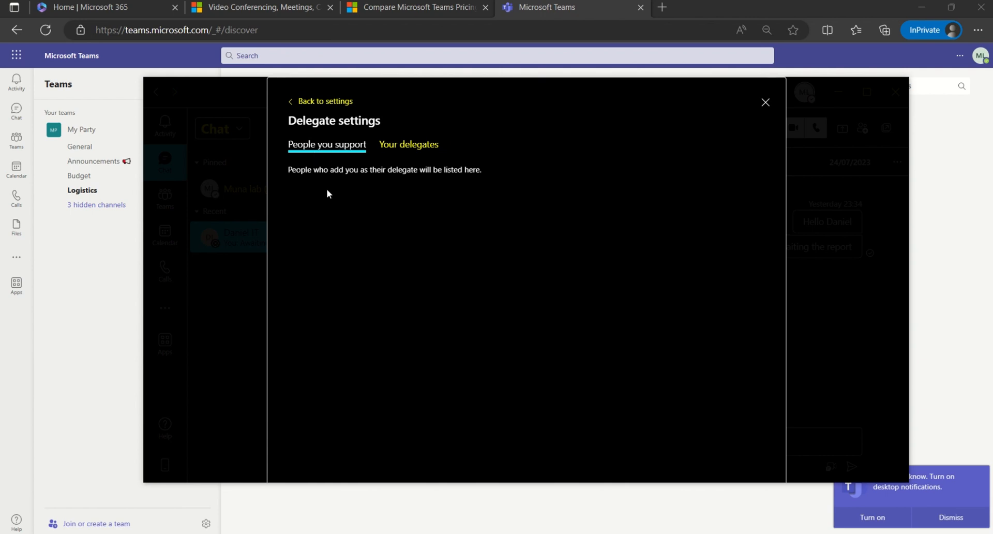
click(411, 144)
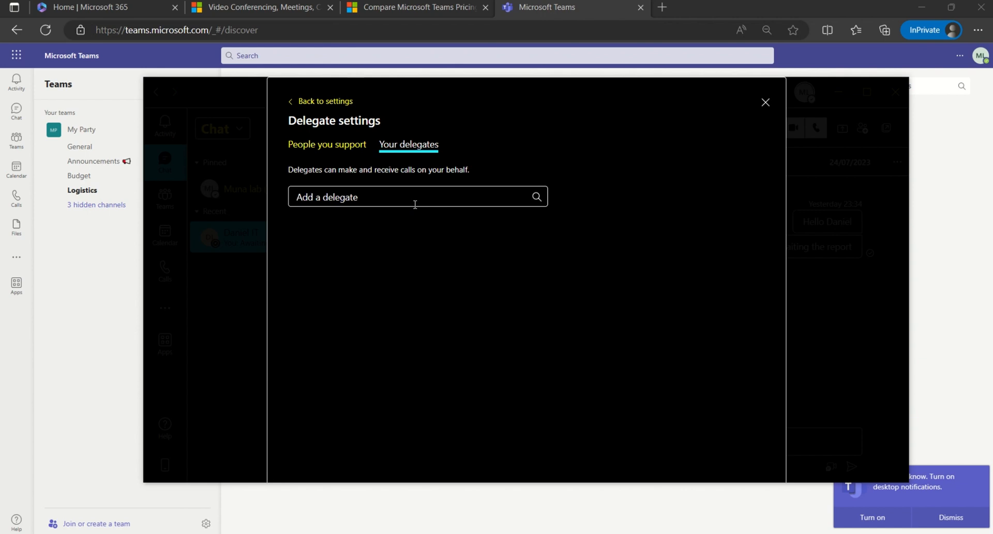
click(299, 103)
Try turning on automatic replies in the Out of Office settings and return to the general settings without saving
scroll(541, 296, down, 1)
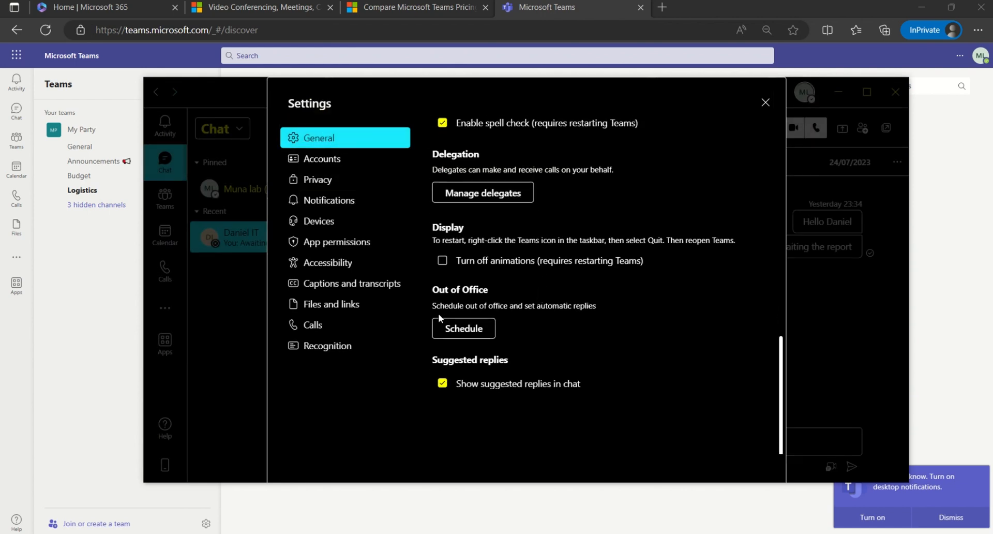
click(463, 329)
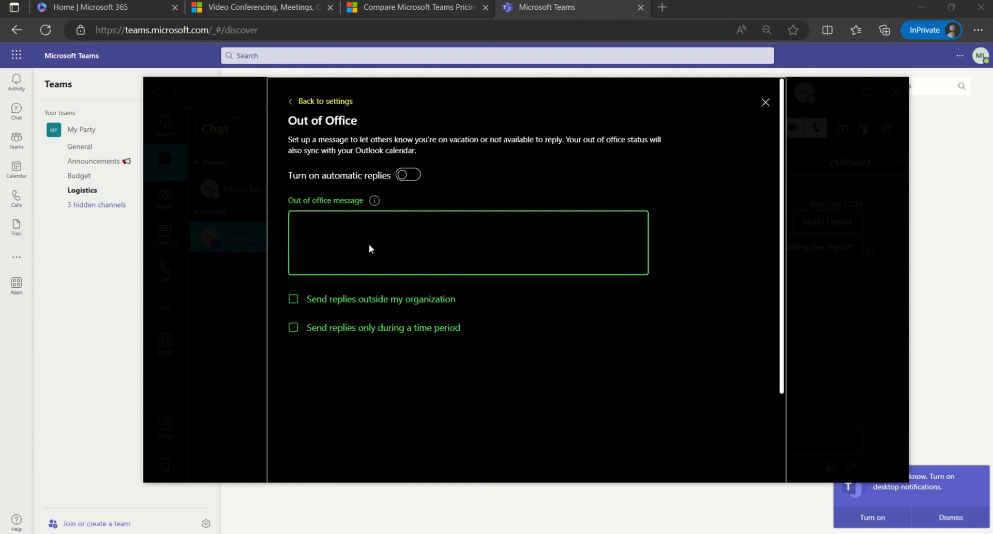
click(408, 175)
click(333, 239)
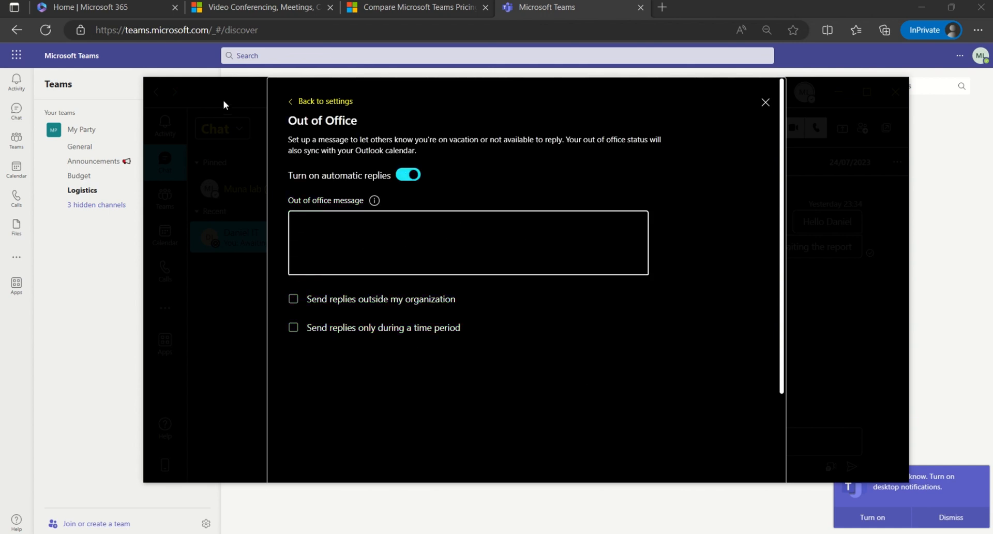
click(296, 102)
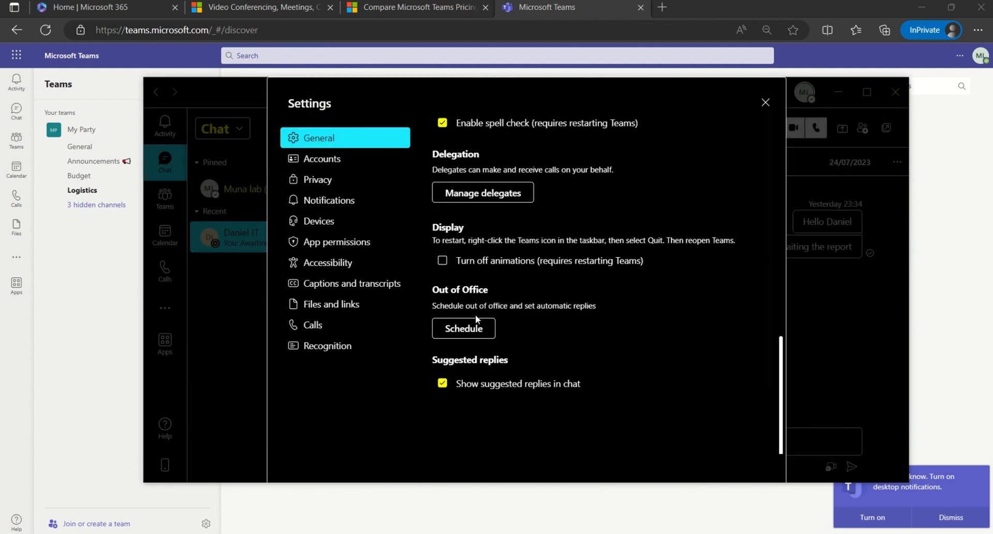
Examine the account settings and the privacy settings, from do not disturb and blocked contacts to optional connected experiences
click(362, 162)
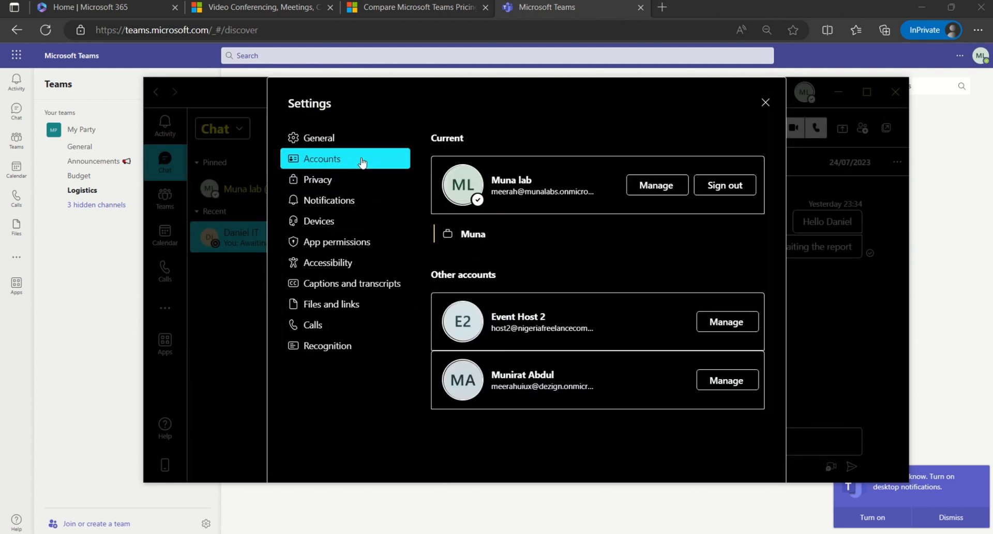
click(294, 184)
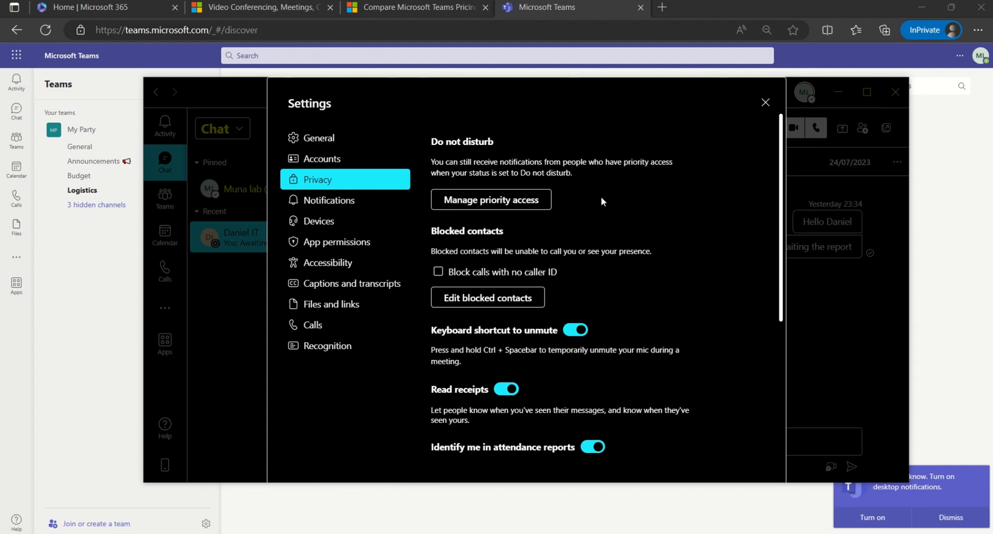
scroll(517, 285, down, 3)
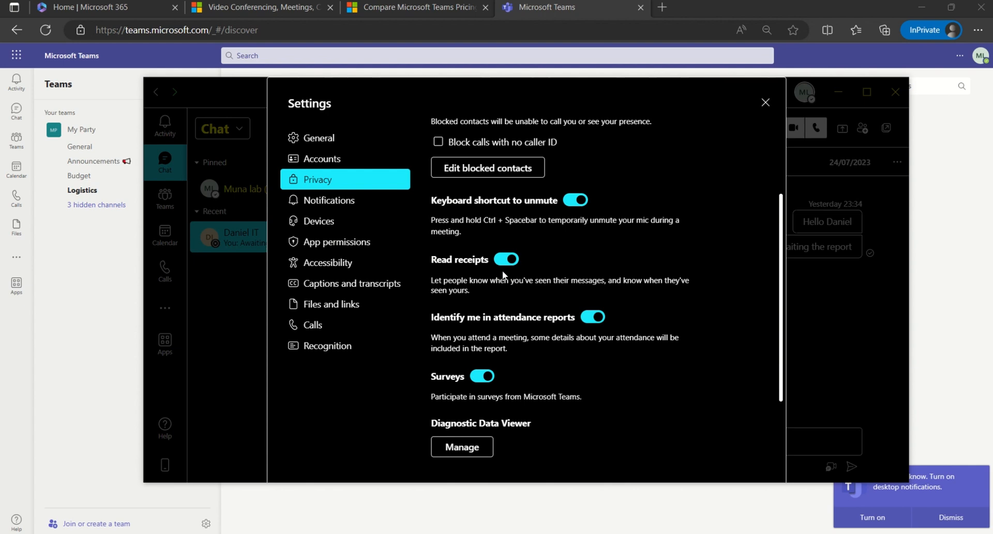
scroll(563, 354, down, 3)
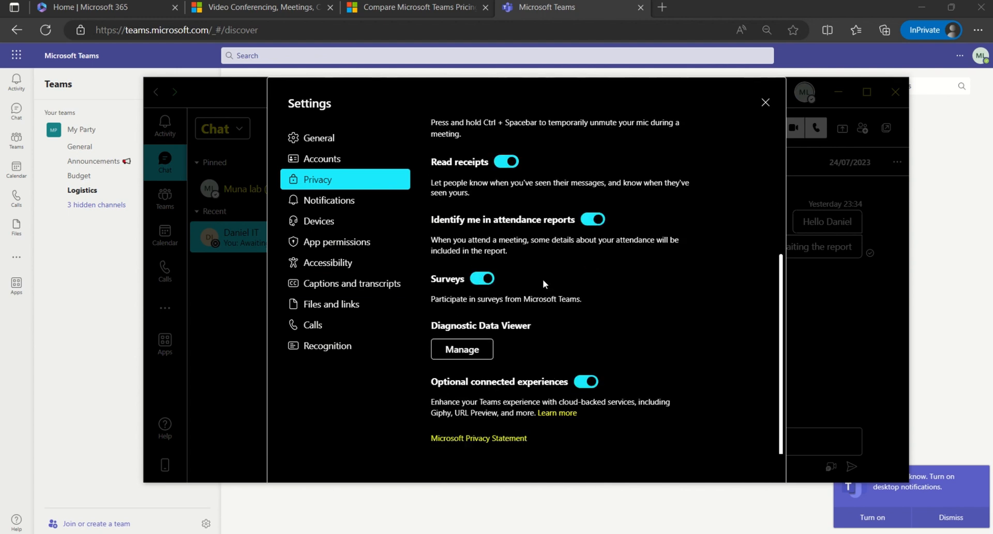
Examine the notification settings, including the notification style choices and the teams and channels options
click(334, 201)
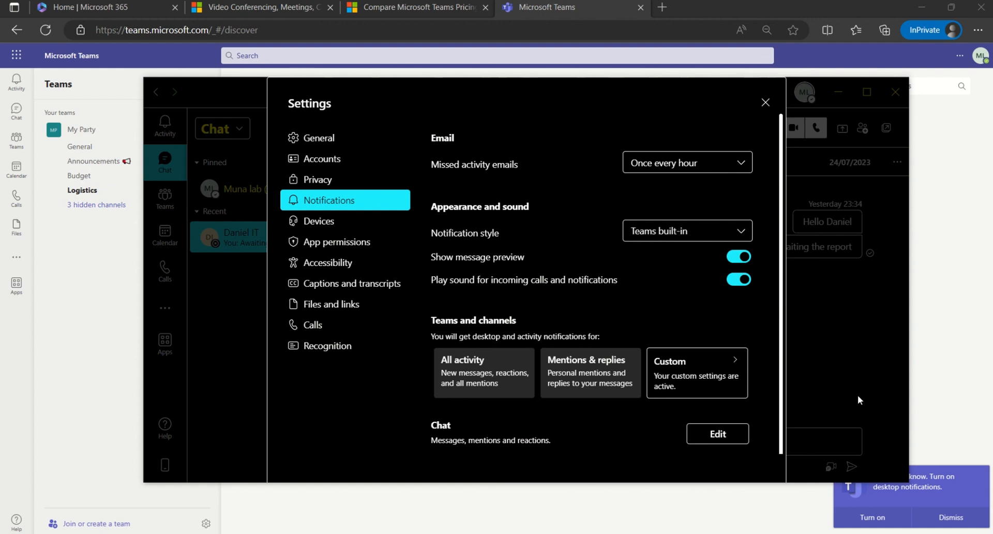
click(670, 232)
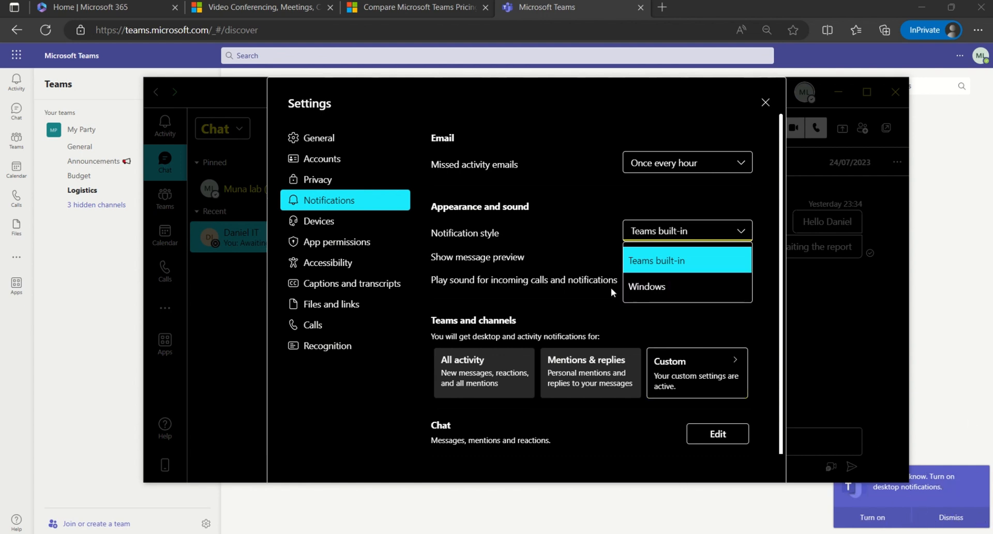
click(607, 185)
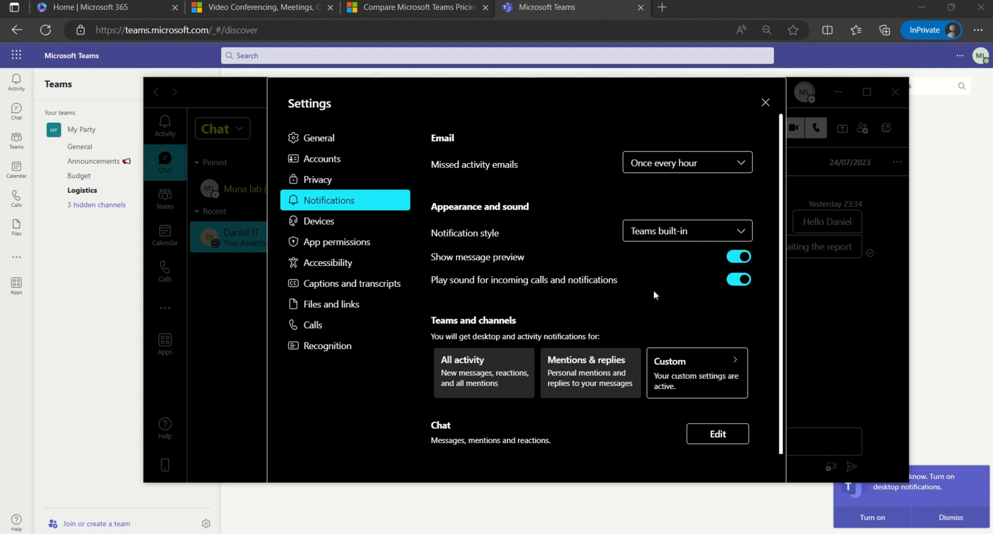
scroll(665, 287, down, 3)
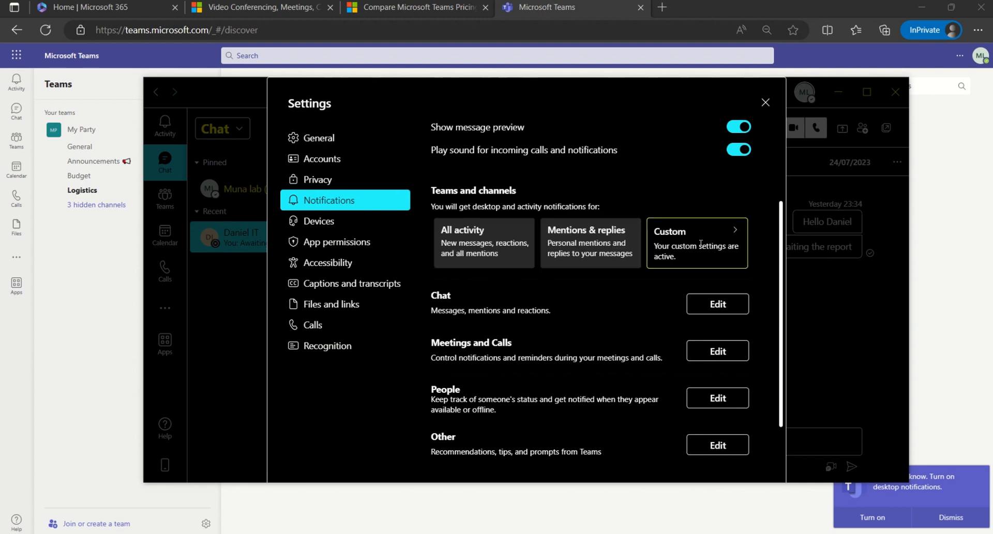
scroll(579, 257, down, 1)
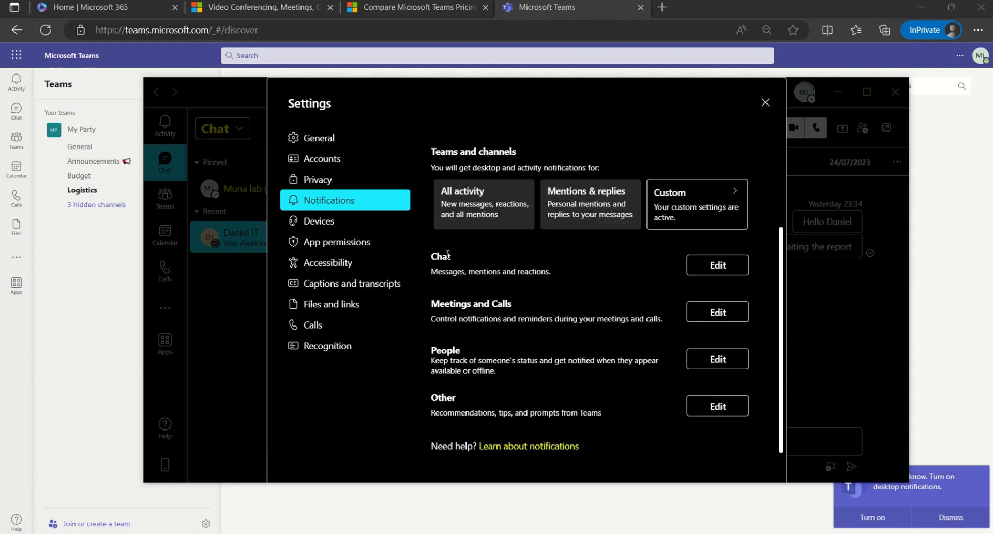
click(709, 271)
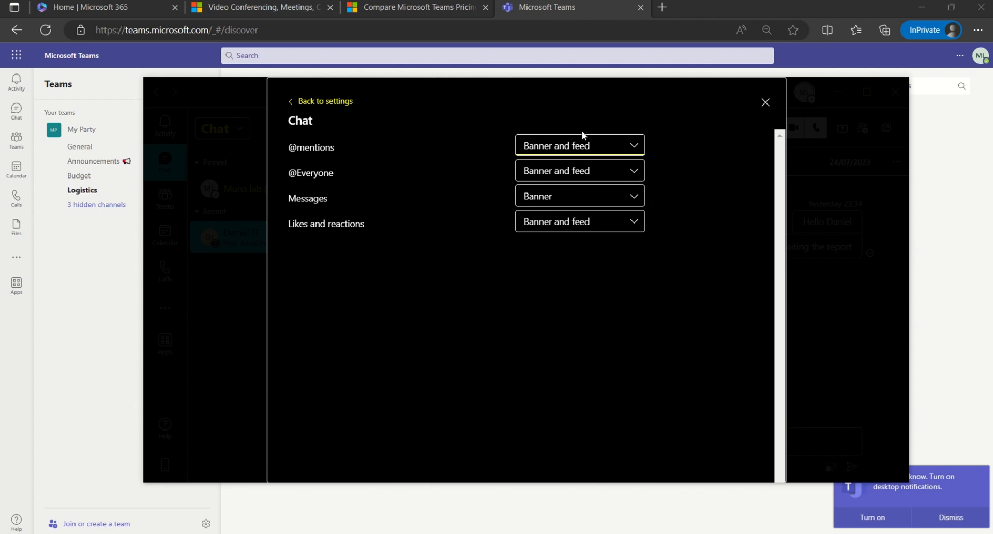
click(581, 149)
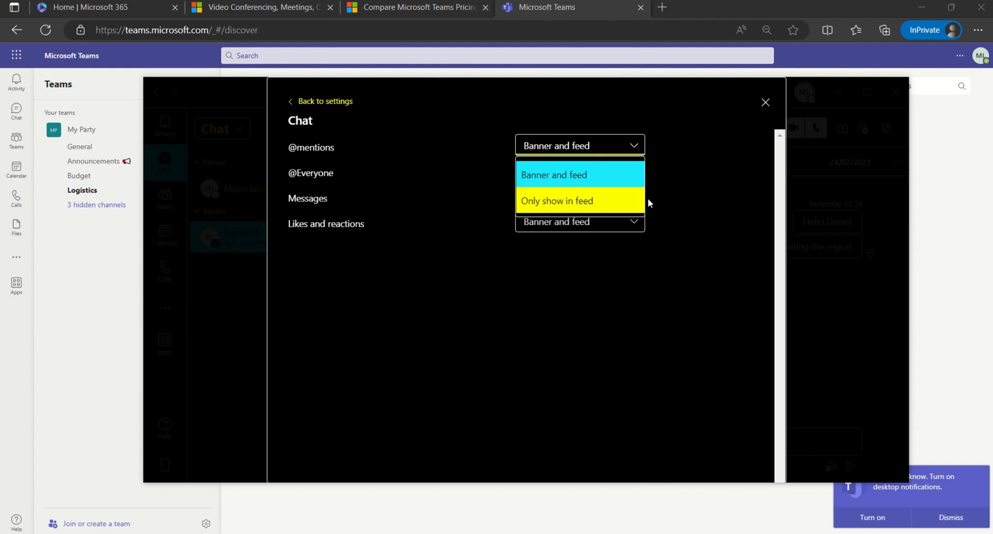
click(600, 174)
click(600, 172)
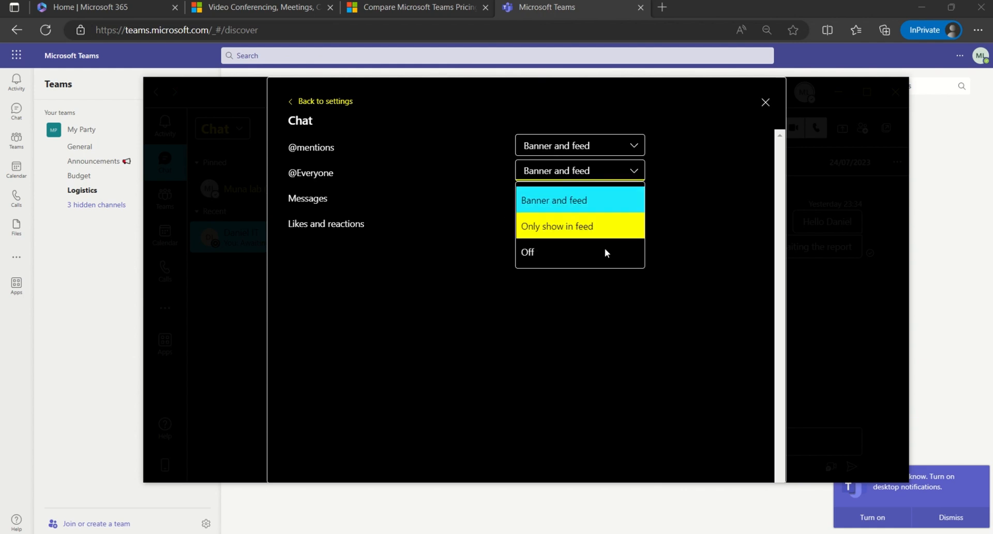
click(497, 292)
click(556, 199)
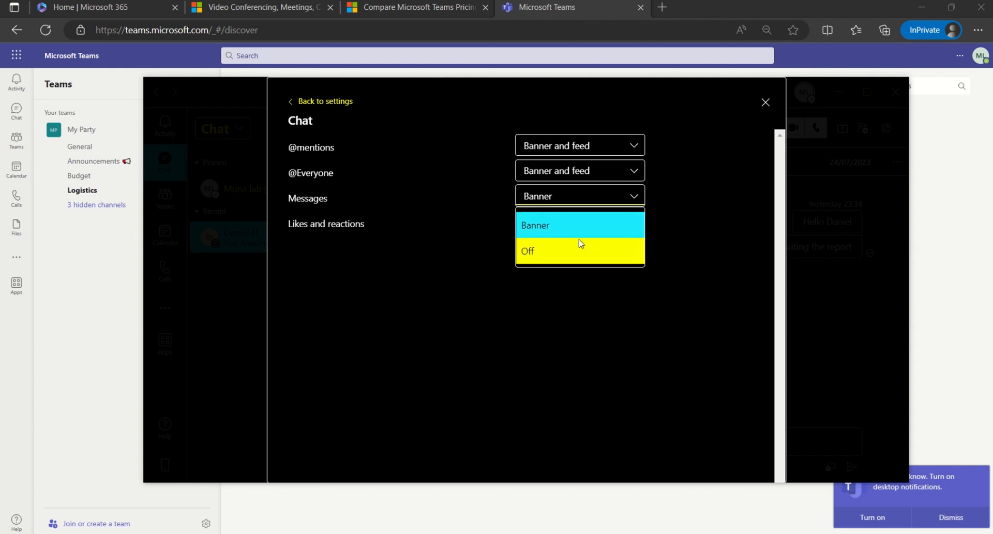
click(533, 313)
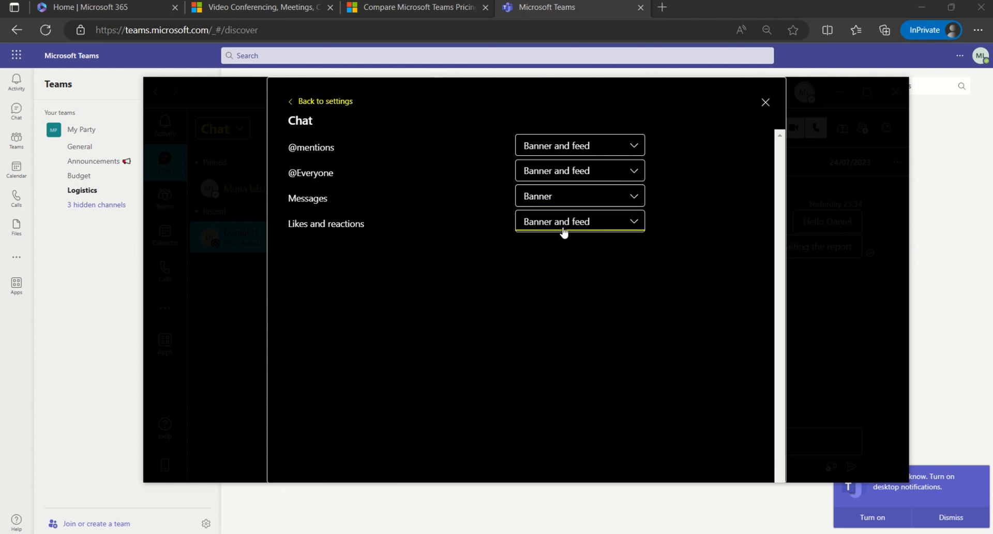
click(564, 232)
click(292, 102)
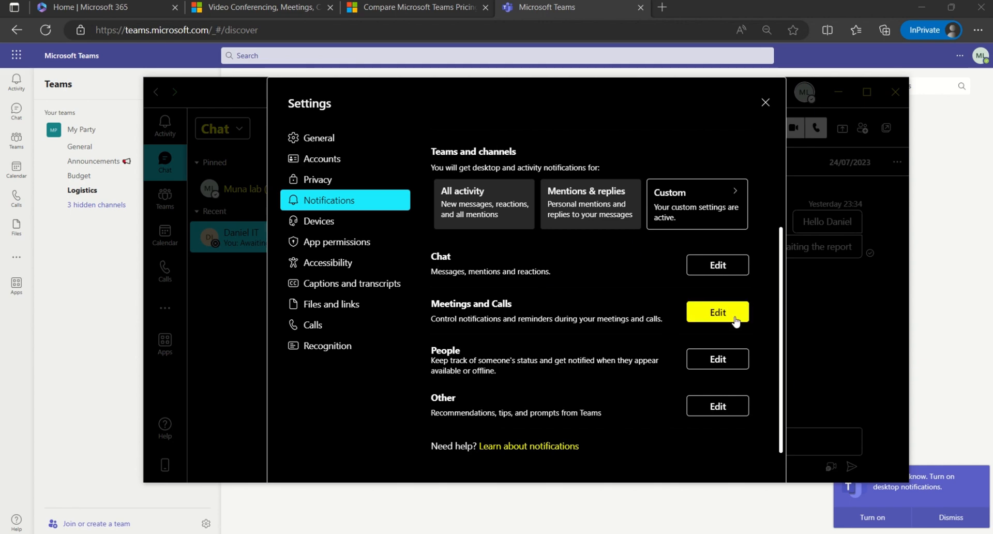
Examine the Meetings and Calls notifications and the Other notification choices, and return to the notification settings
click(718, 313)
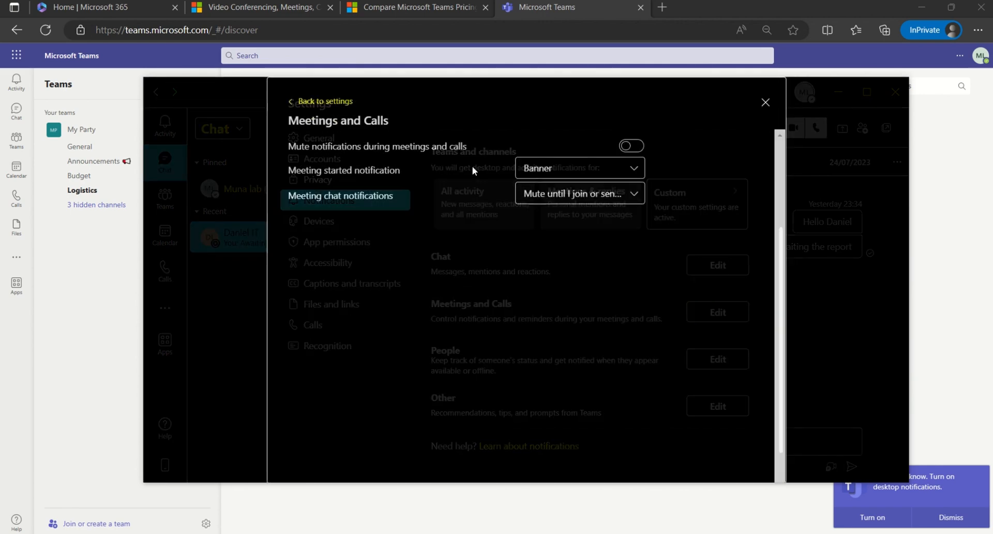
click(296, 101)
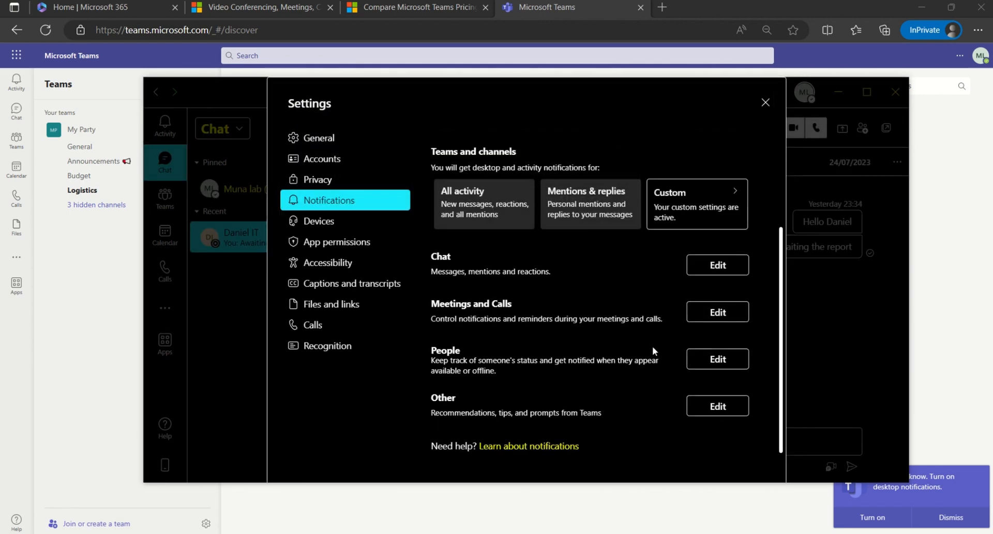
click(718, 405)
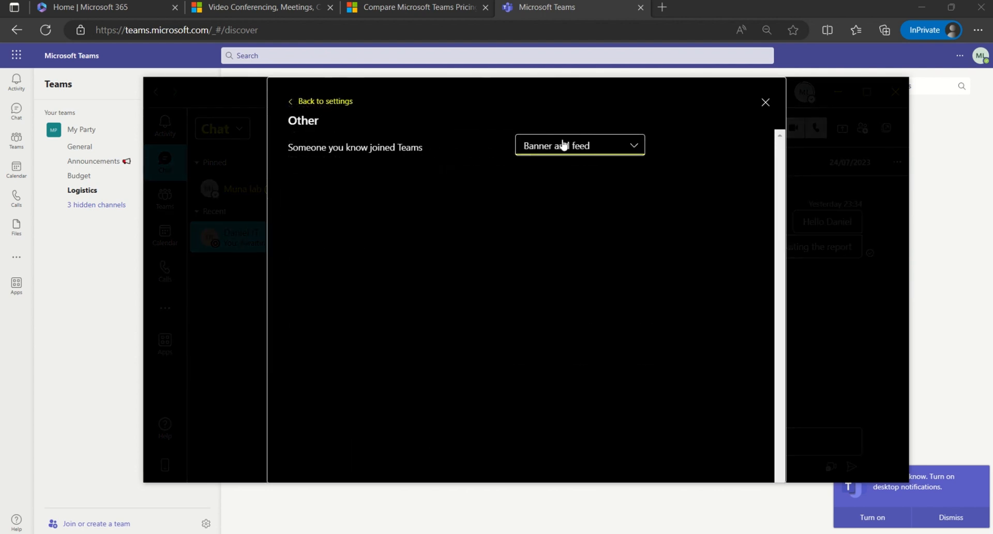
click(564, 145)
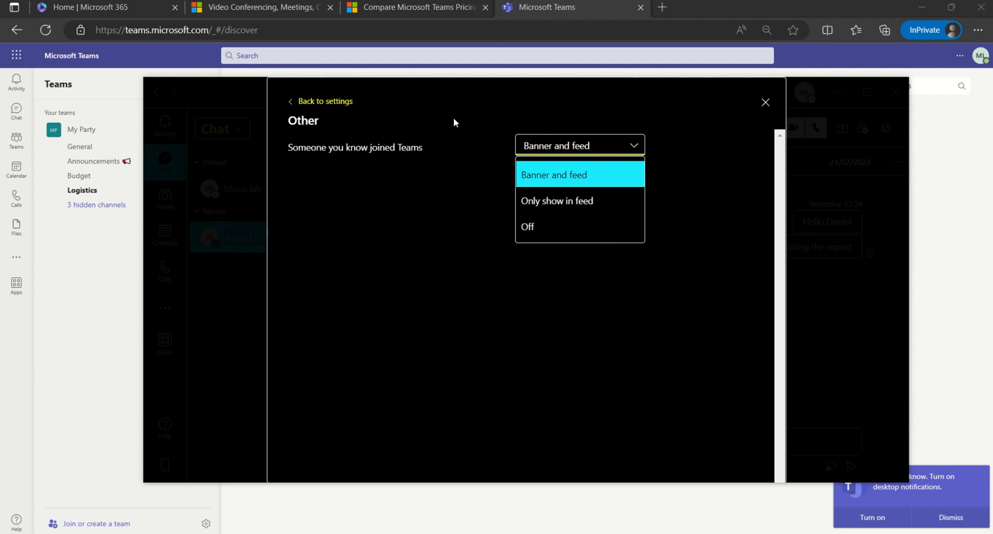
click(298, 100)
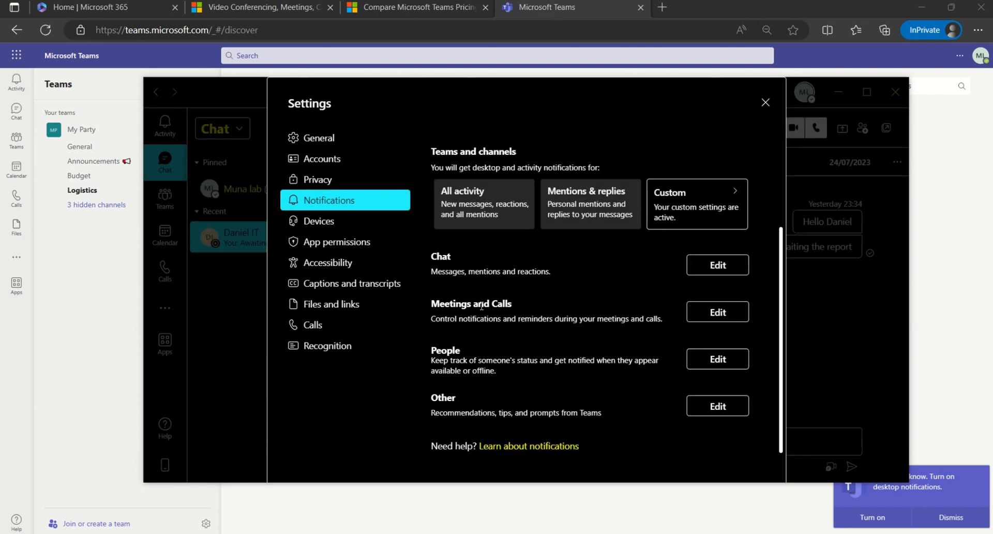
Try Speaker/Headphone (Realtek(R) Audio) as the speaker in the device settings
click(355, 225)
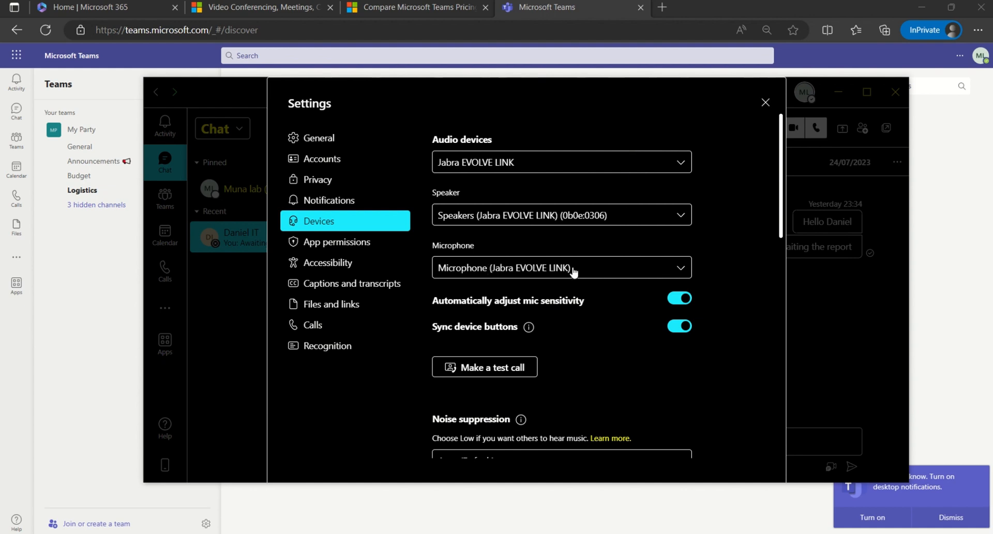
click(572, 216)
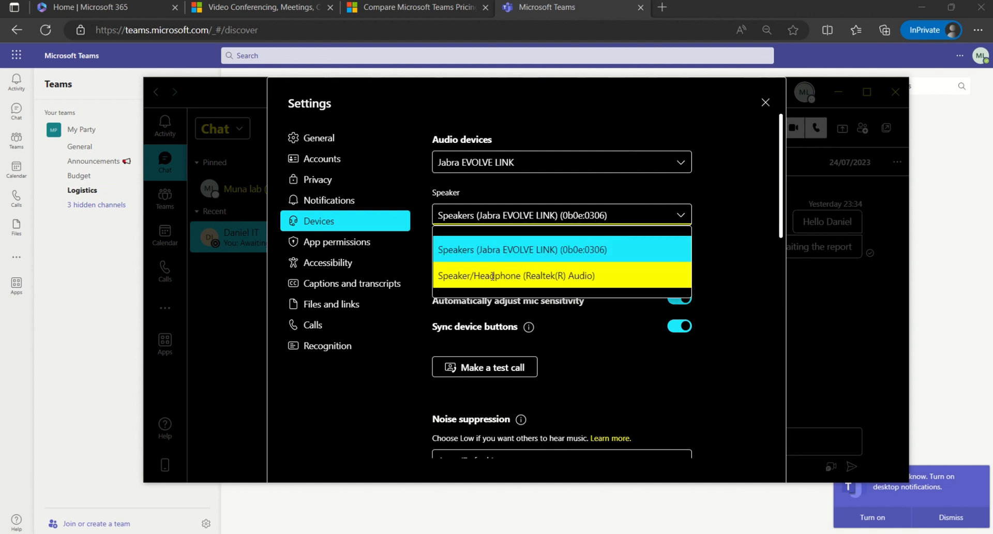
click(541, 290)
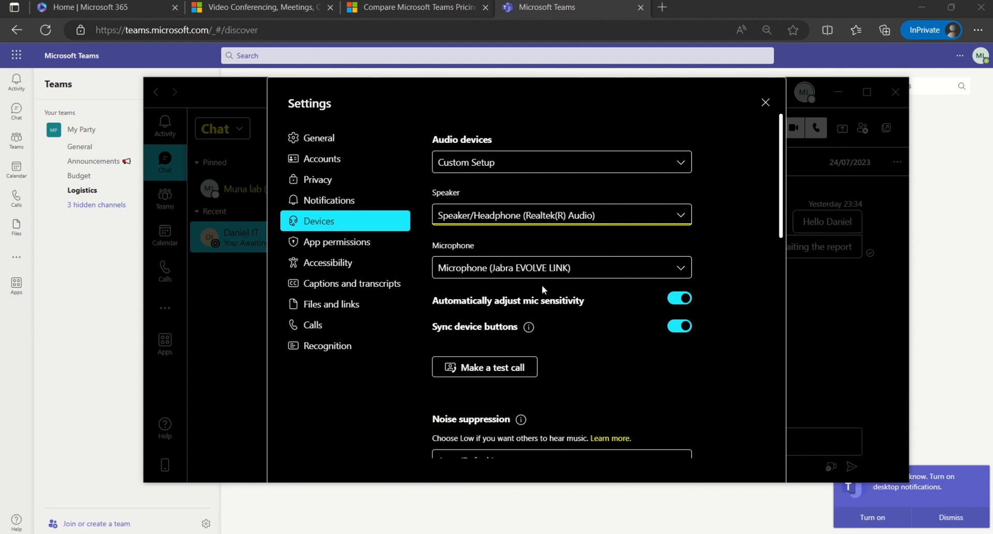
Set the speaker back to Speakers (Jabra EVOLVE LINK) and view the noise suppression and spatial audio settings
scroll(541, 284, down, 1)
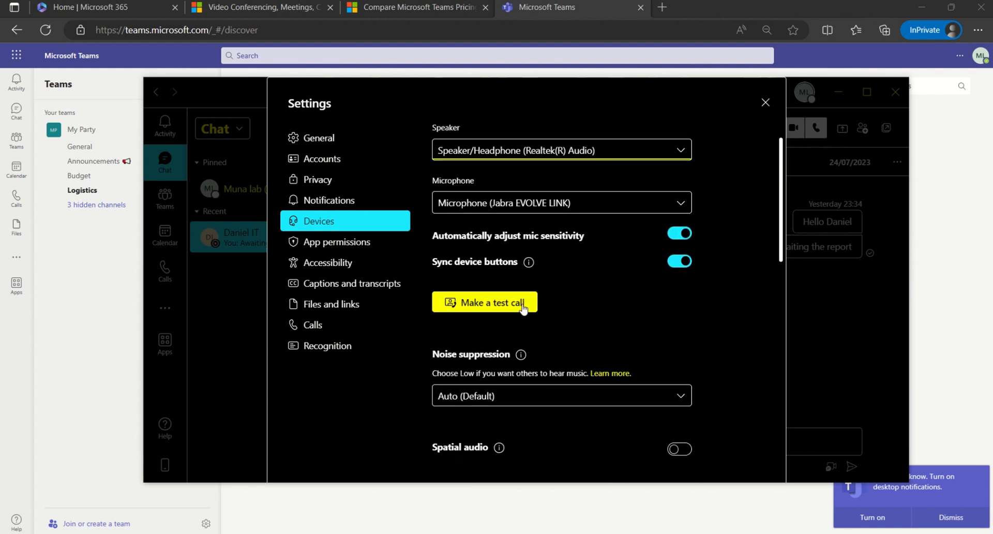
click(602, 151)
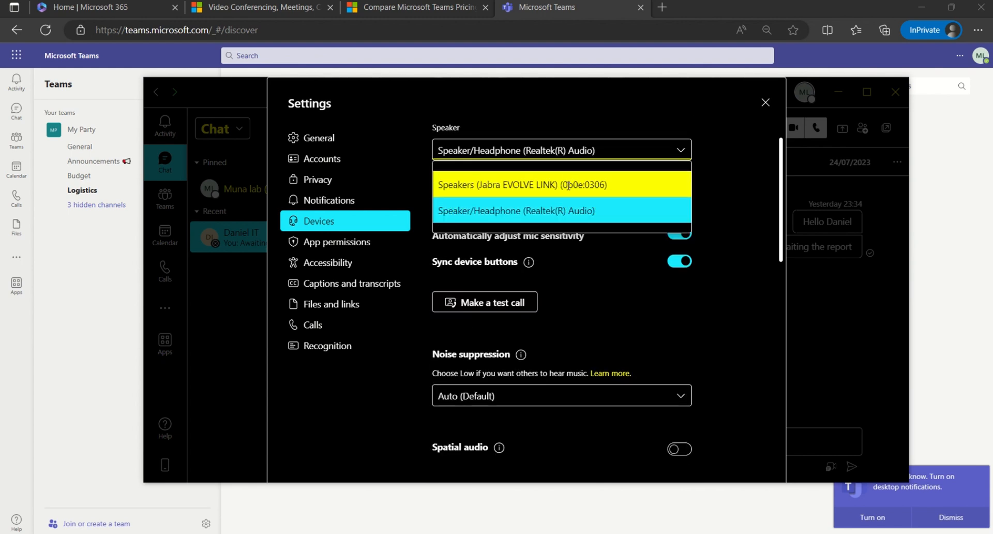
click(568, 185)
scroll(588, 265, down, 2)
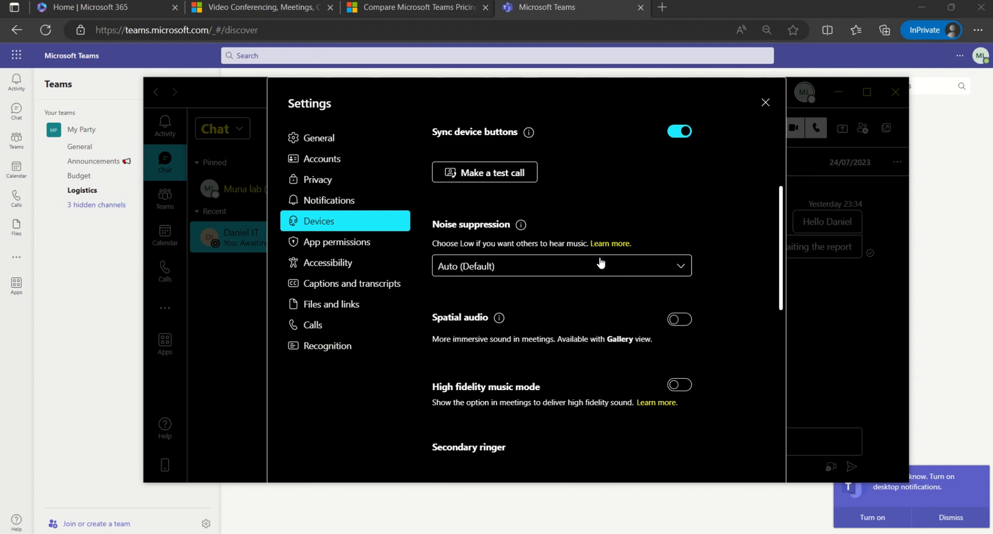
Examine the device settings for spatial audio, high fidelity music mode and secondary ringer, and list the available cameras
scroll(600, 263, down, 1)
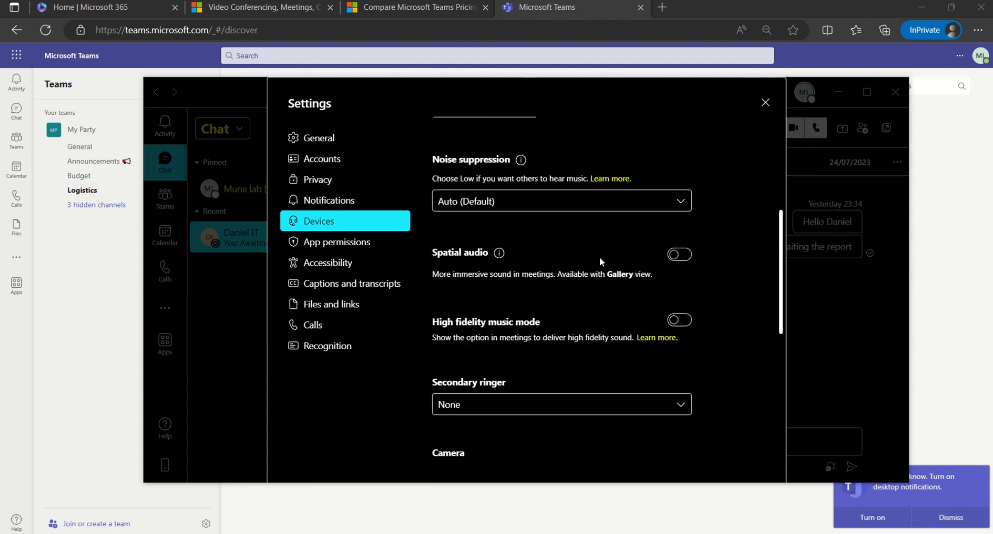
scroll(600, 263, down, 2)
scroll(600, 283, up, 1)
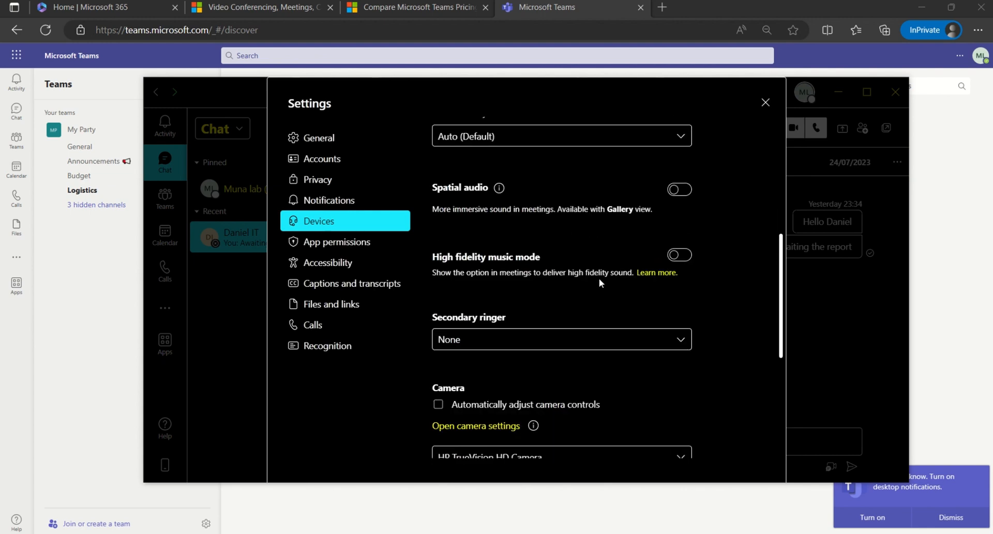
scroll(597, 281, down, 1)
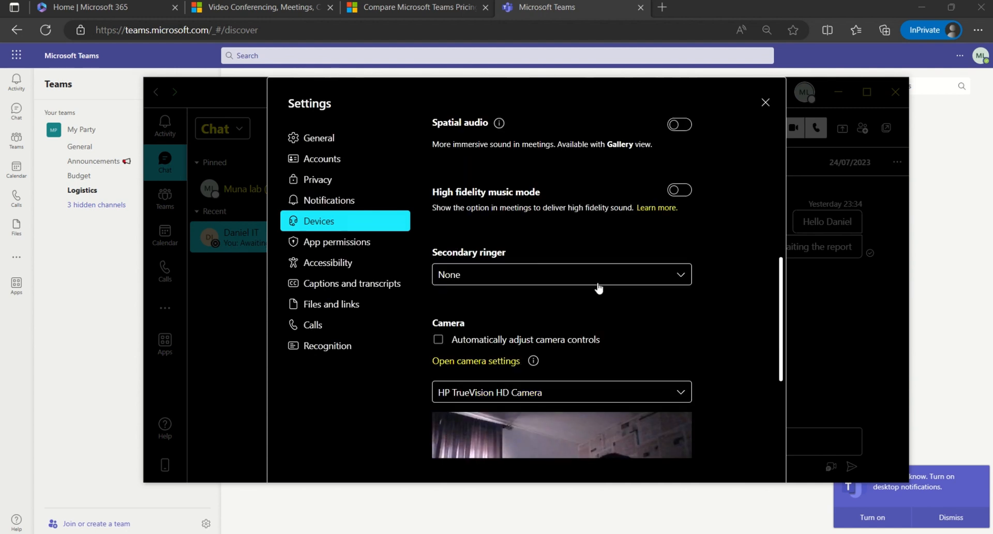
scroll(598, 281, up, 1)
scroll(529, 310, down, 1)
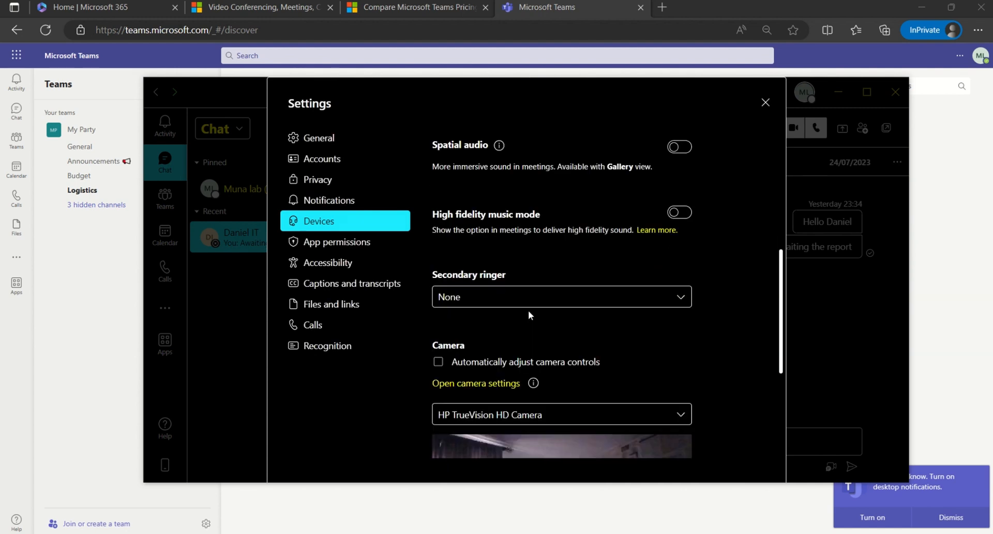
scroll(529, 310, up, 1)
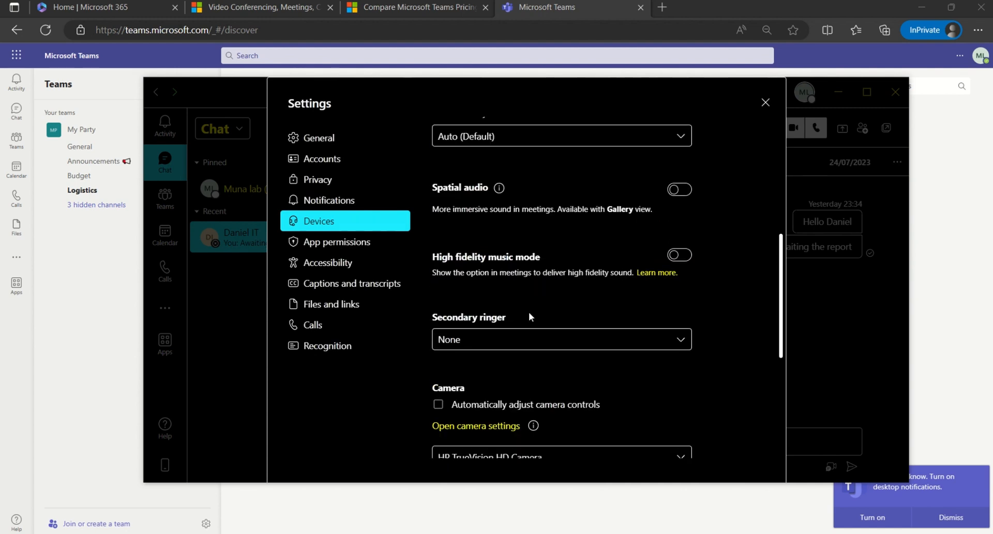
click(657, 451)
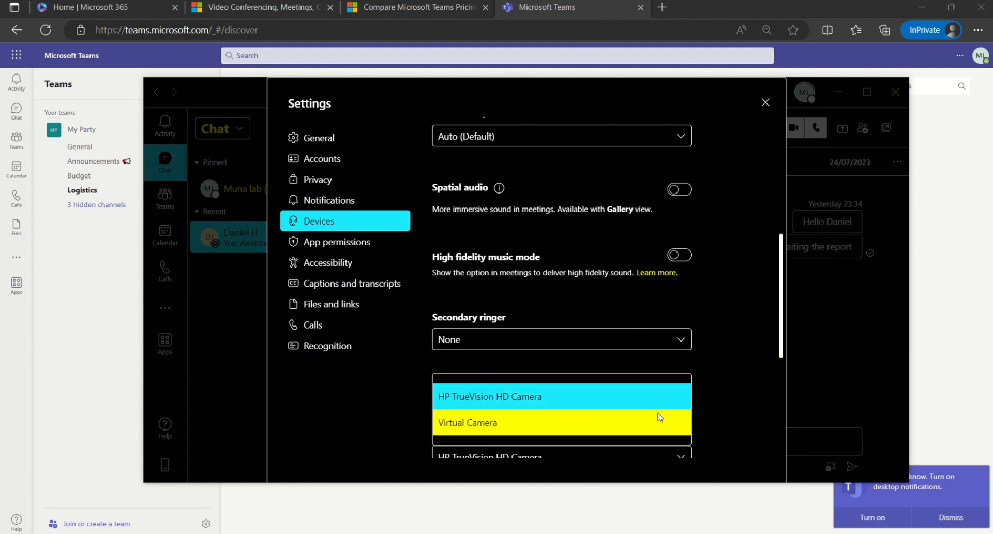
View the settings for app permissions, accessibility, and captions and transcripts
click(355, 242)
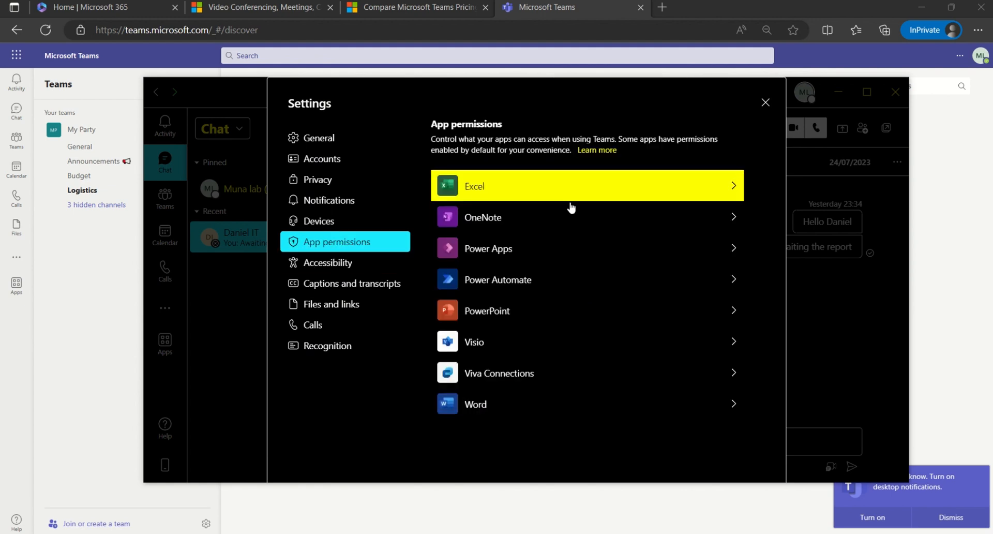
click(354, 261)
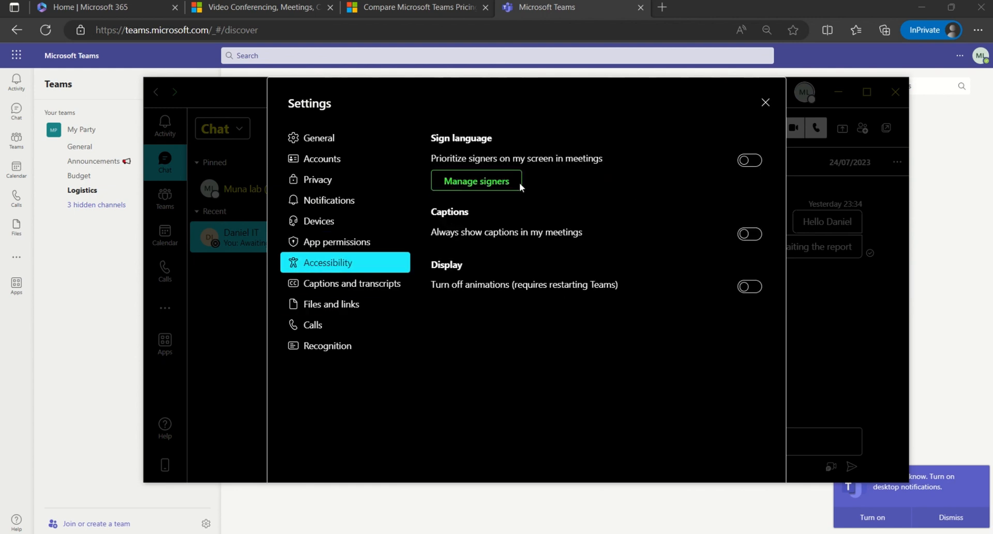
click(354, 282)
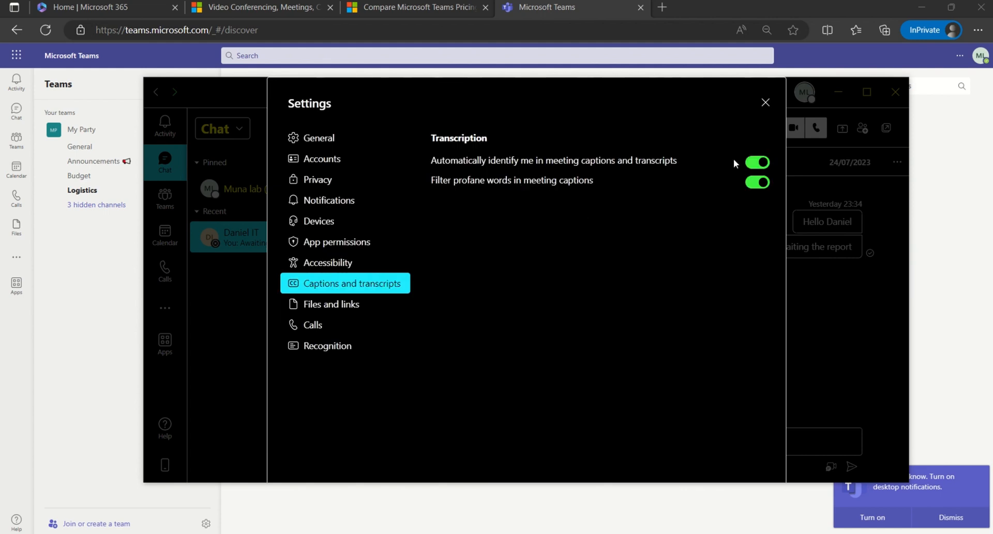
Examine the files and links settings, including changing the download location and the choices for opening Word, PowerPoint and Excel files
click(361, 309)
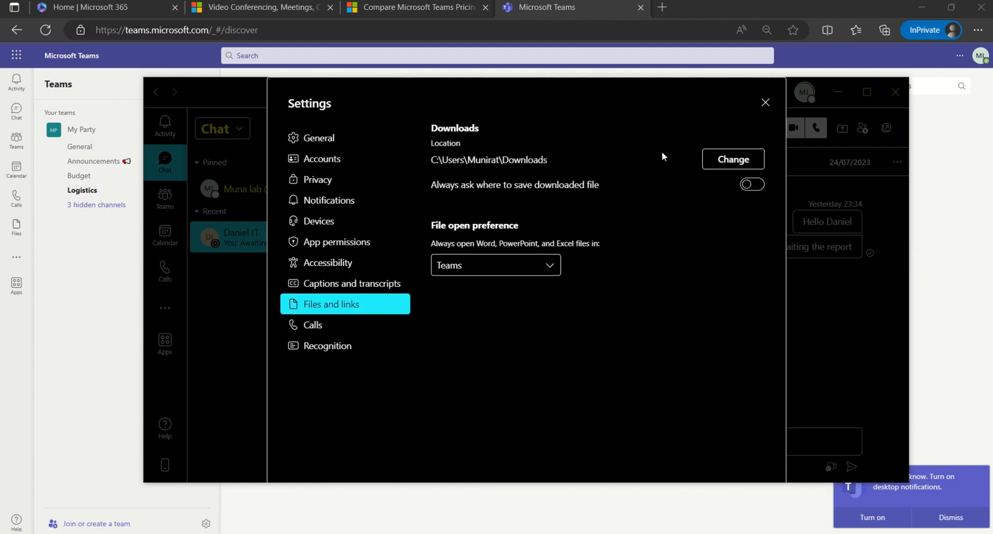
click(723, 162)
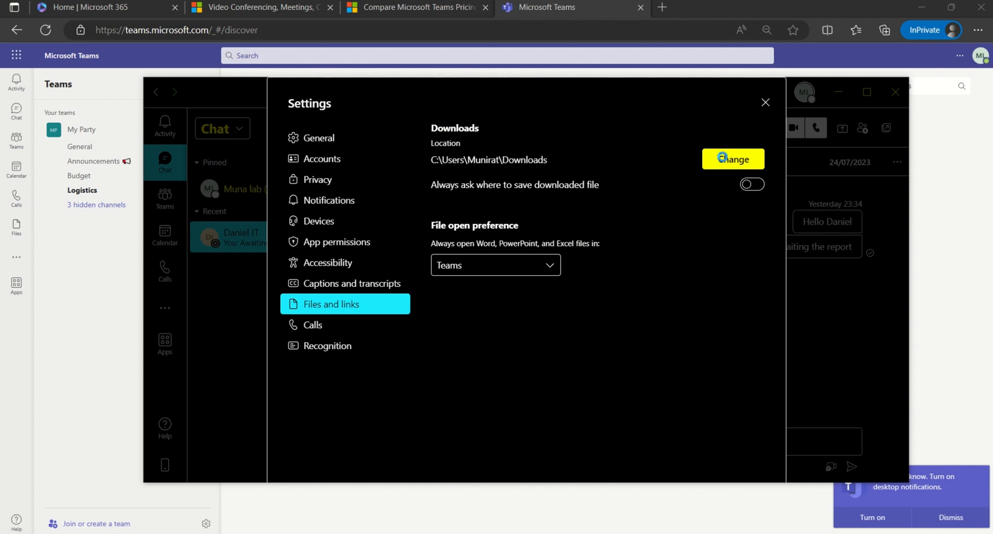
click(597, 368)
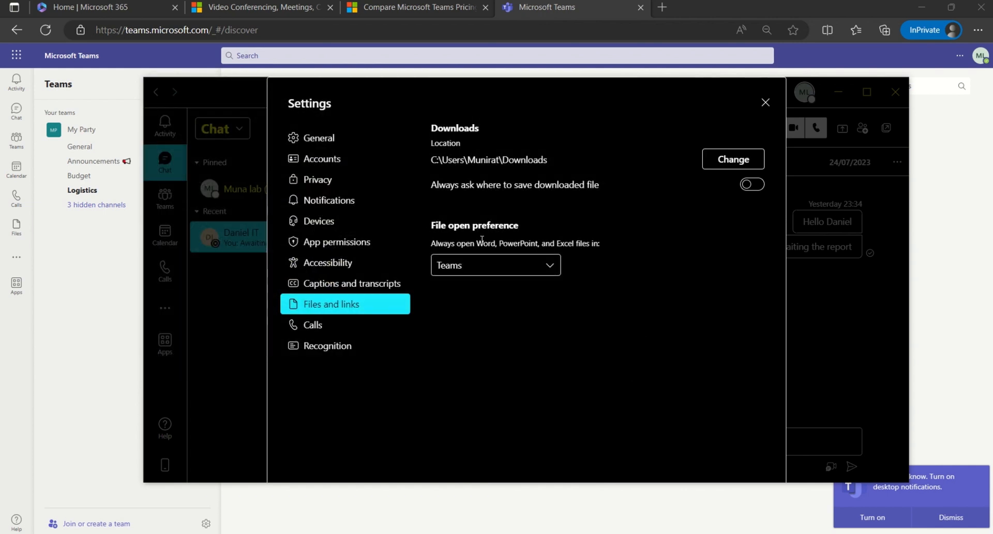
click(481, 274)
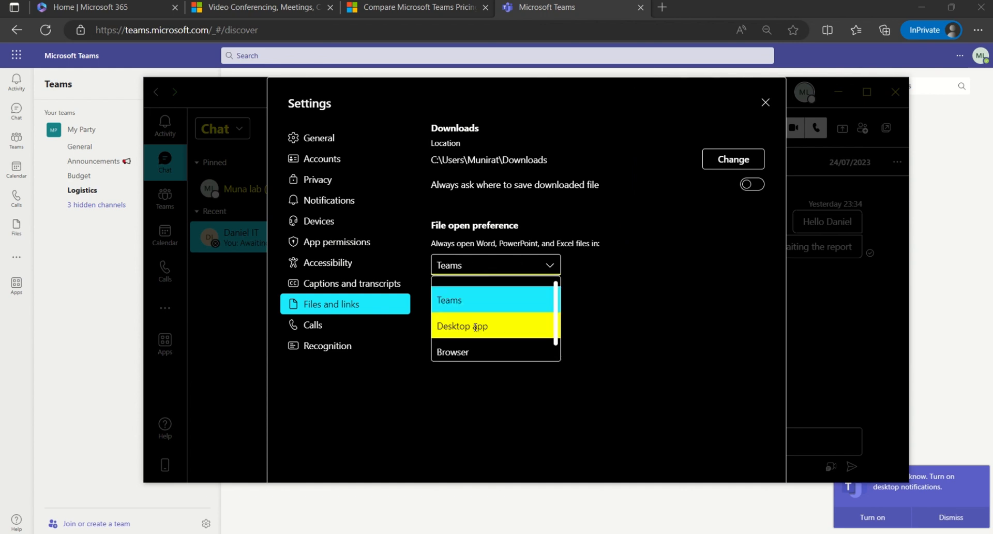
click(618, 303)
Try Forward my calls as the call answering rule in the call settings, and restore Calls ring me
click(321, 326)
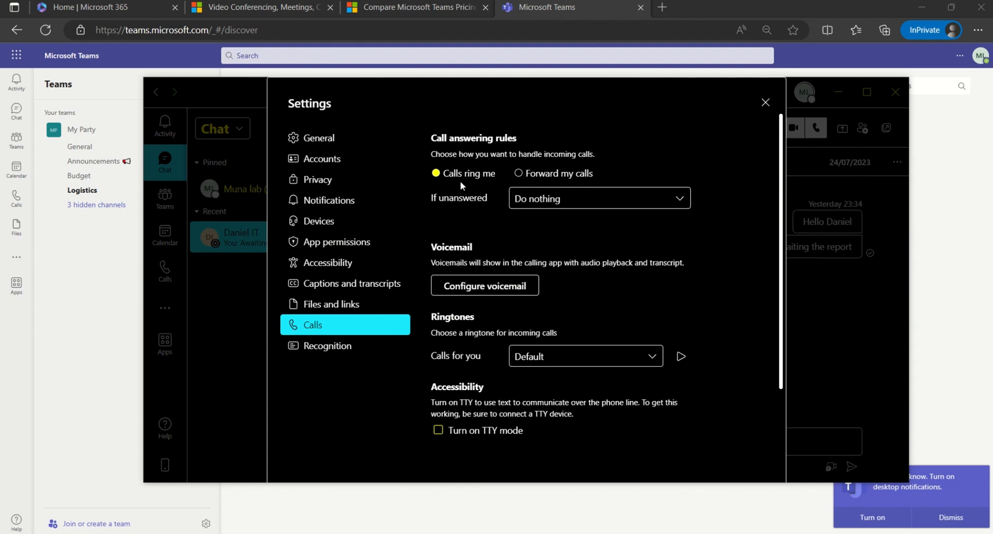
click(560, 178)
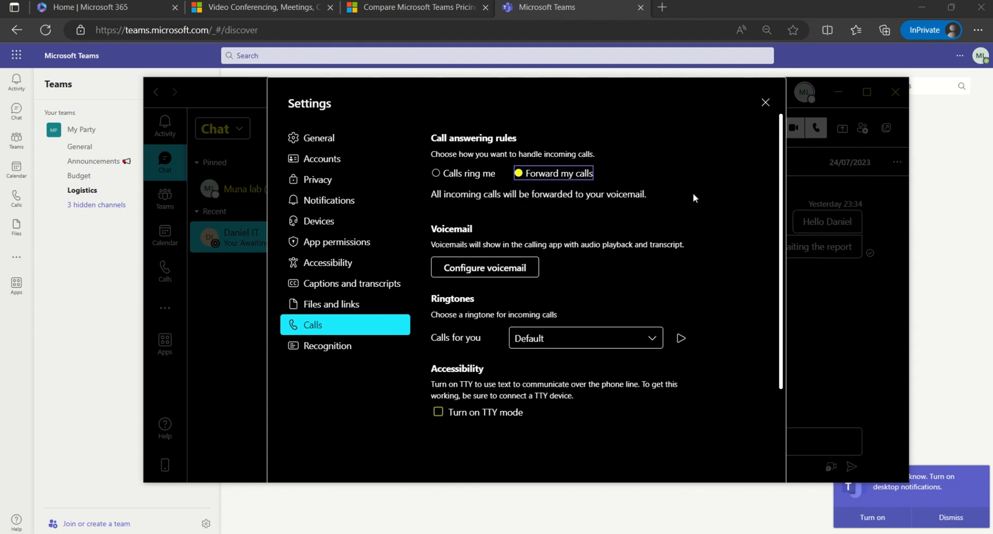
click(456, 173)
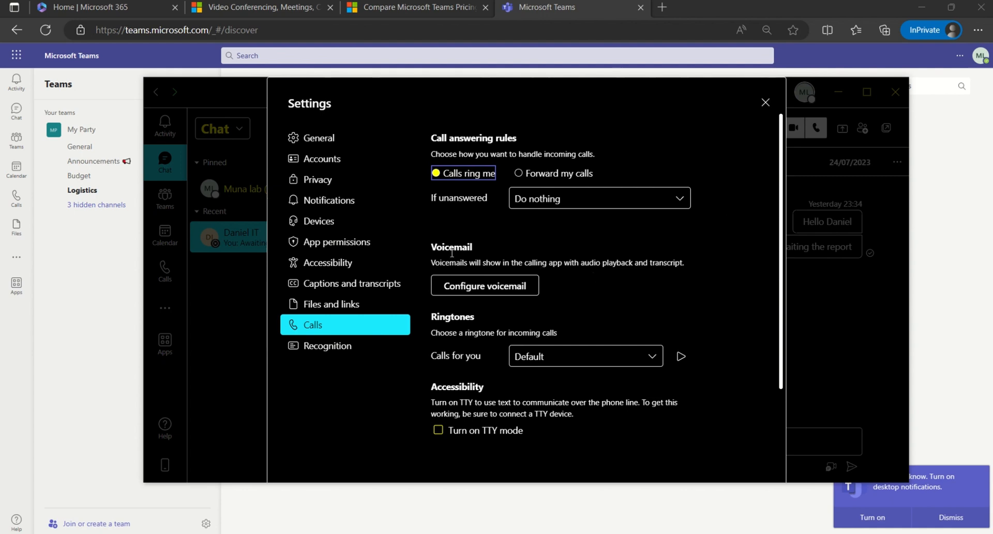
Examine the ringtone choices for incoming calls and the voice recognition settings, and close the settings
scroll(547, 282, down, 1)
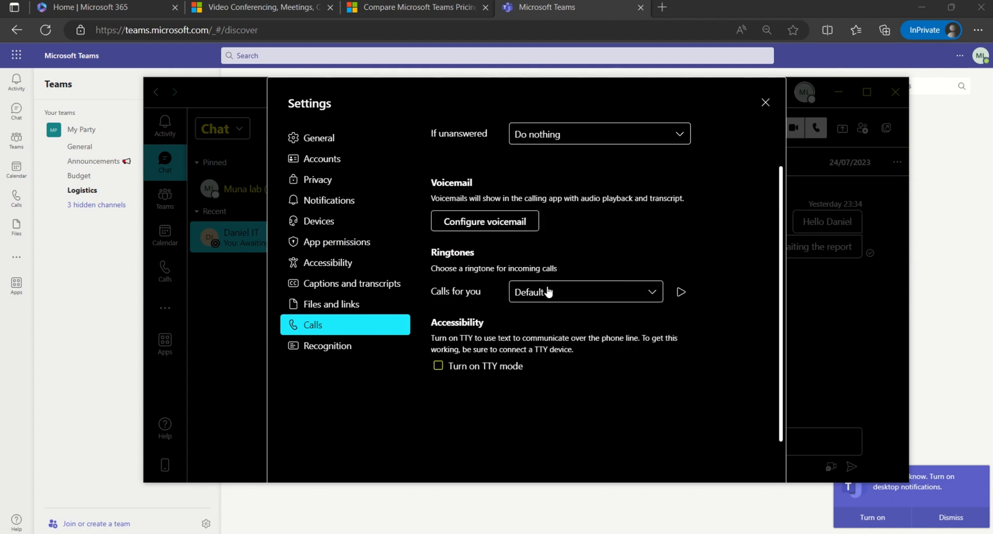
click(634, 301)
scroll(572, 348, down, 3)
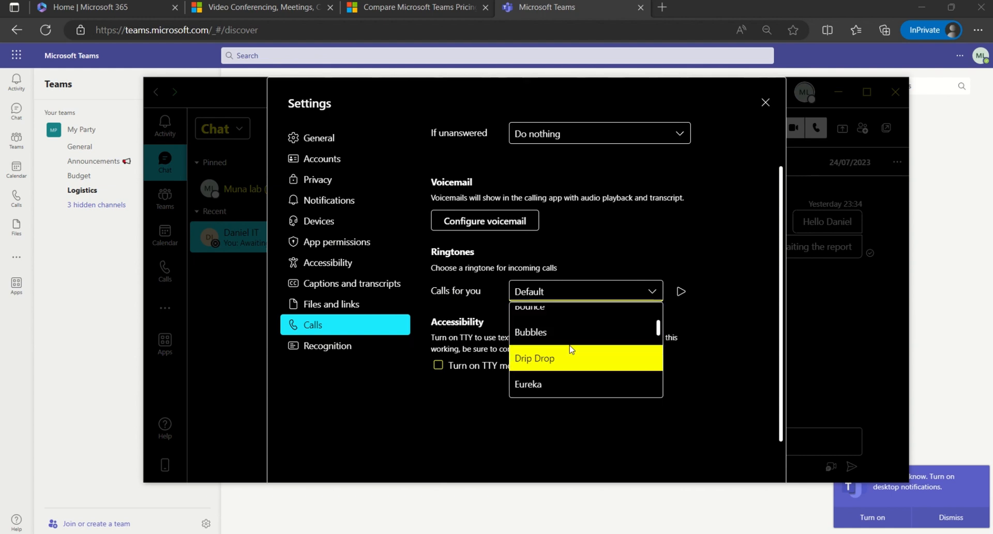
click(619, 238)
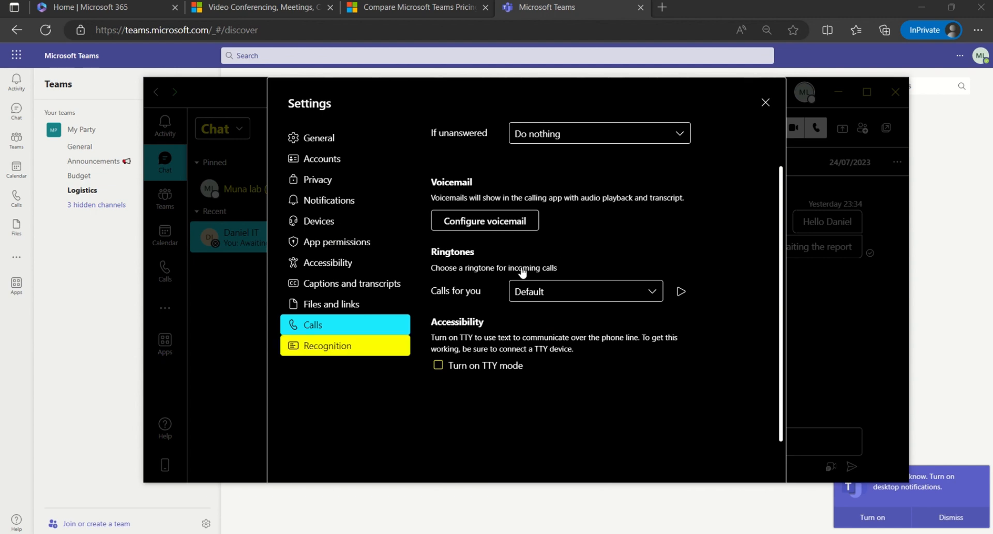
click(343, 347)
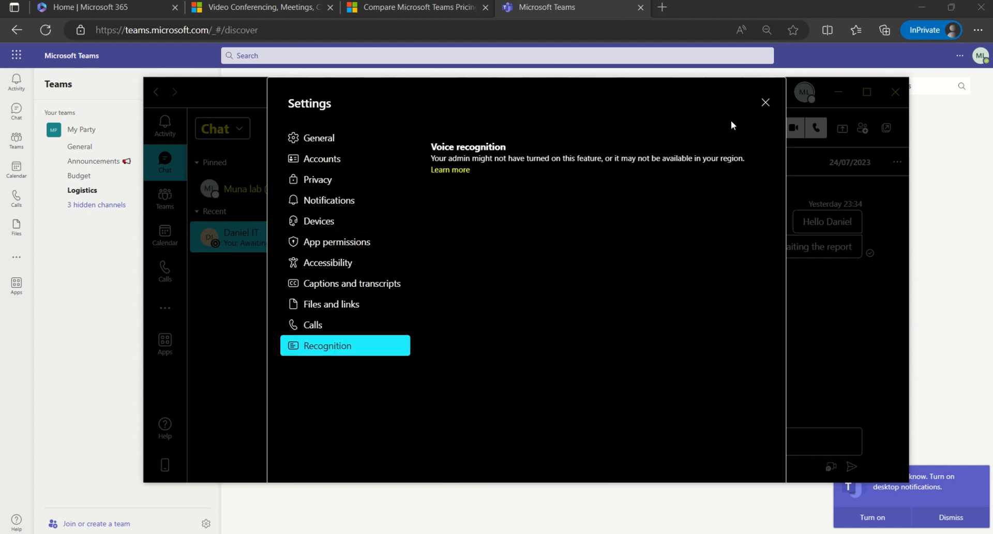
click(765, 101)
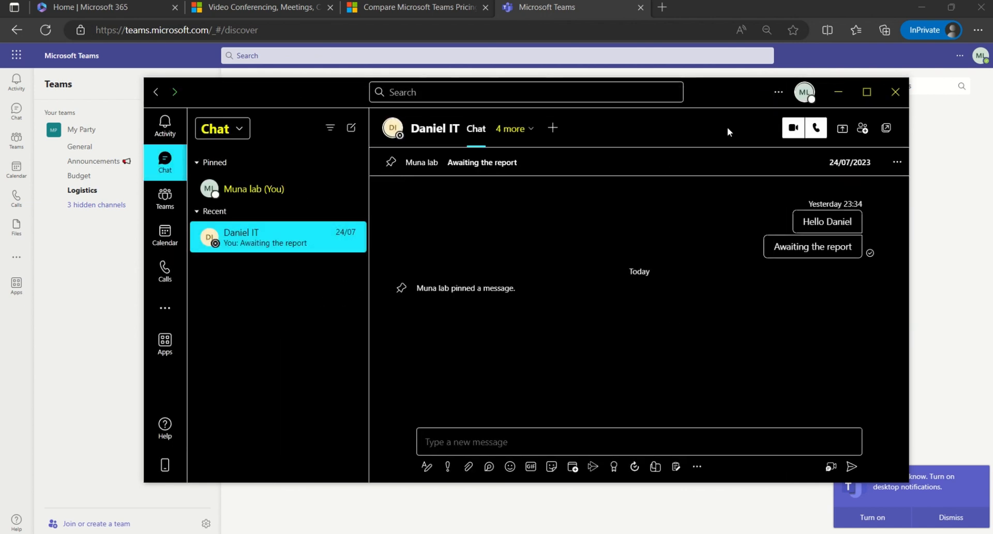
Switch the theme to Dark in the general settings and close the settings
click(777, 93)
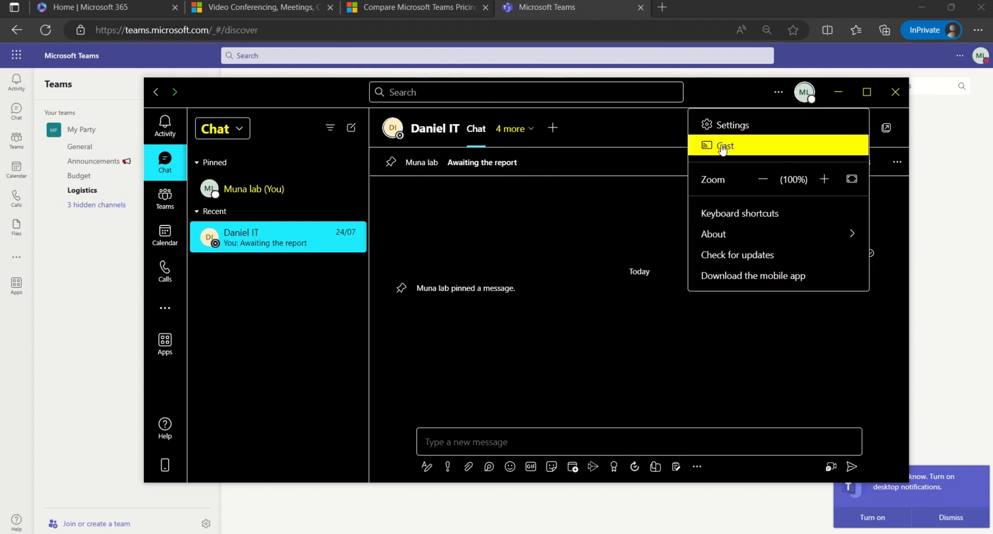
click(718, 124)
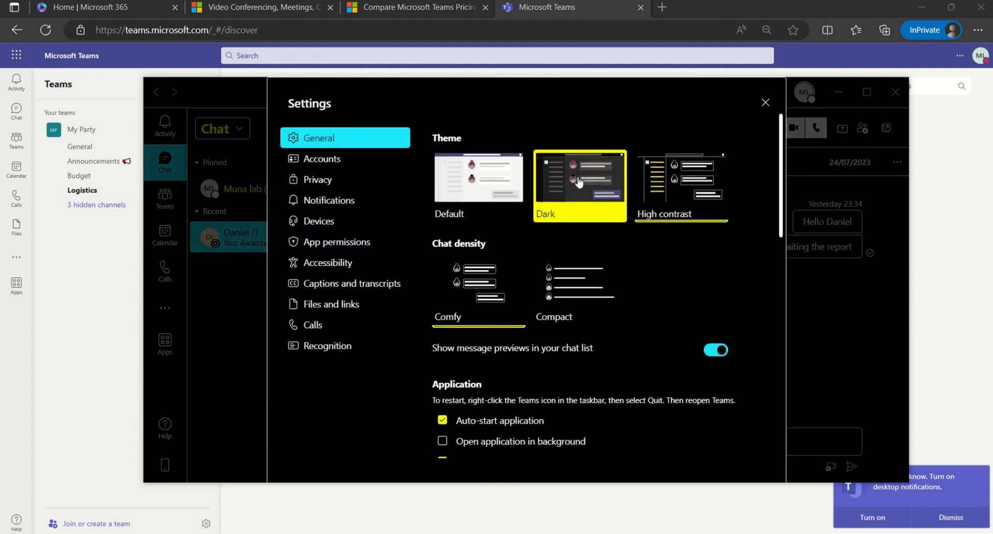
click(578, 181)
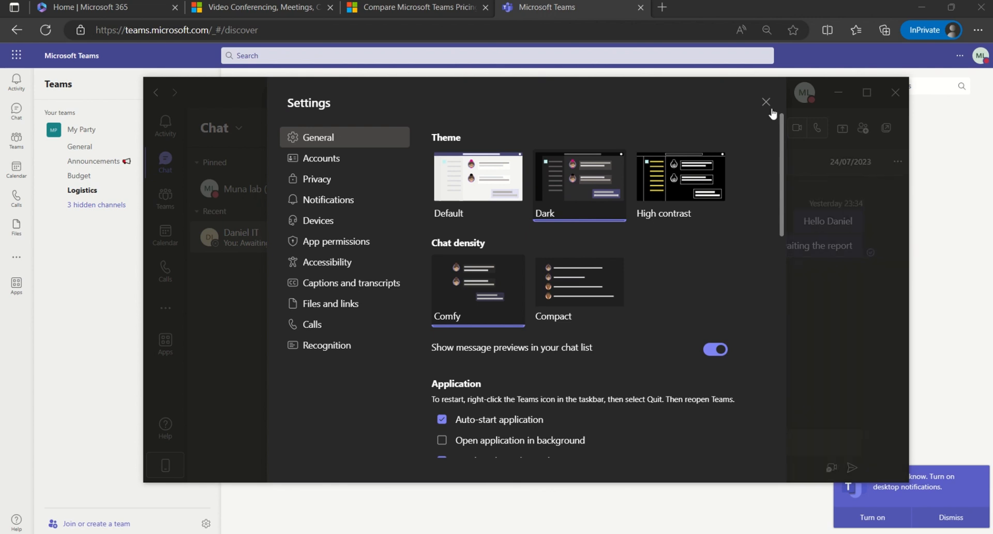
click(766, 102)
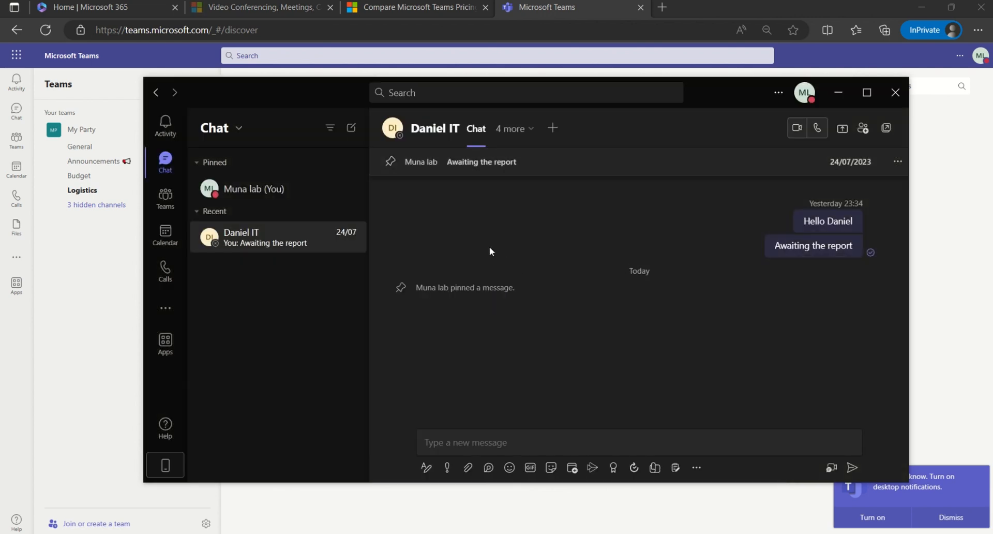